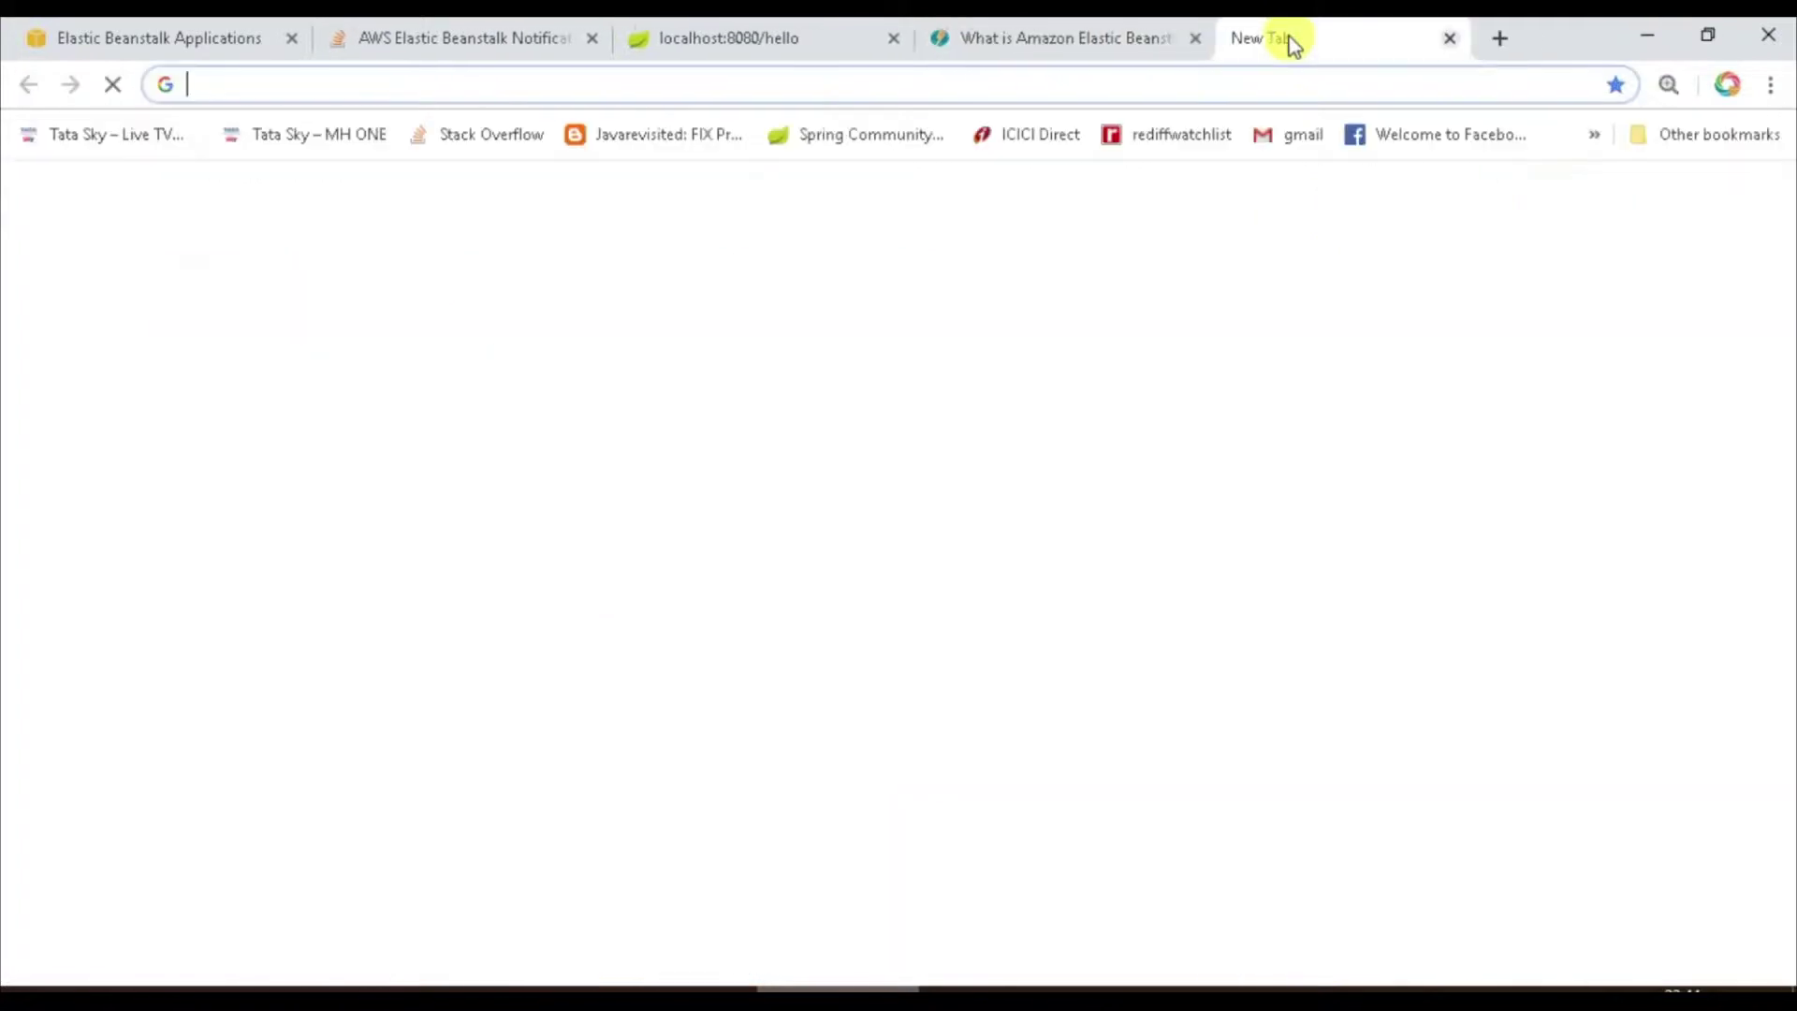
Open the presenter's LinkedIn profile in the new tab and look through its dashboard, articles and activity sections.
text(lin)
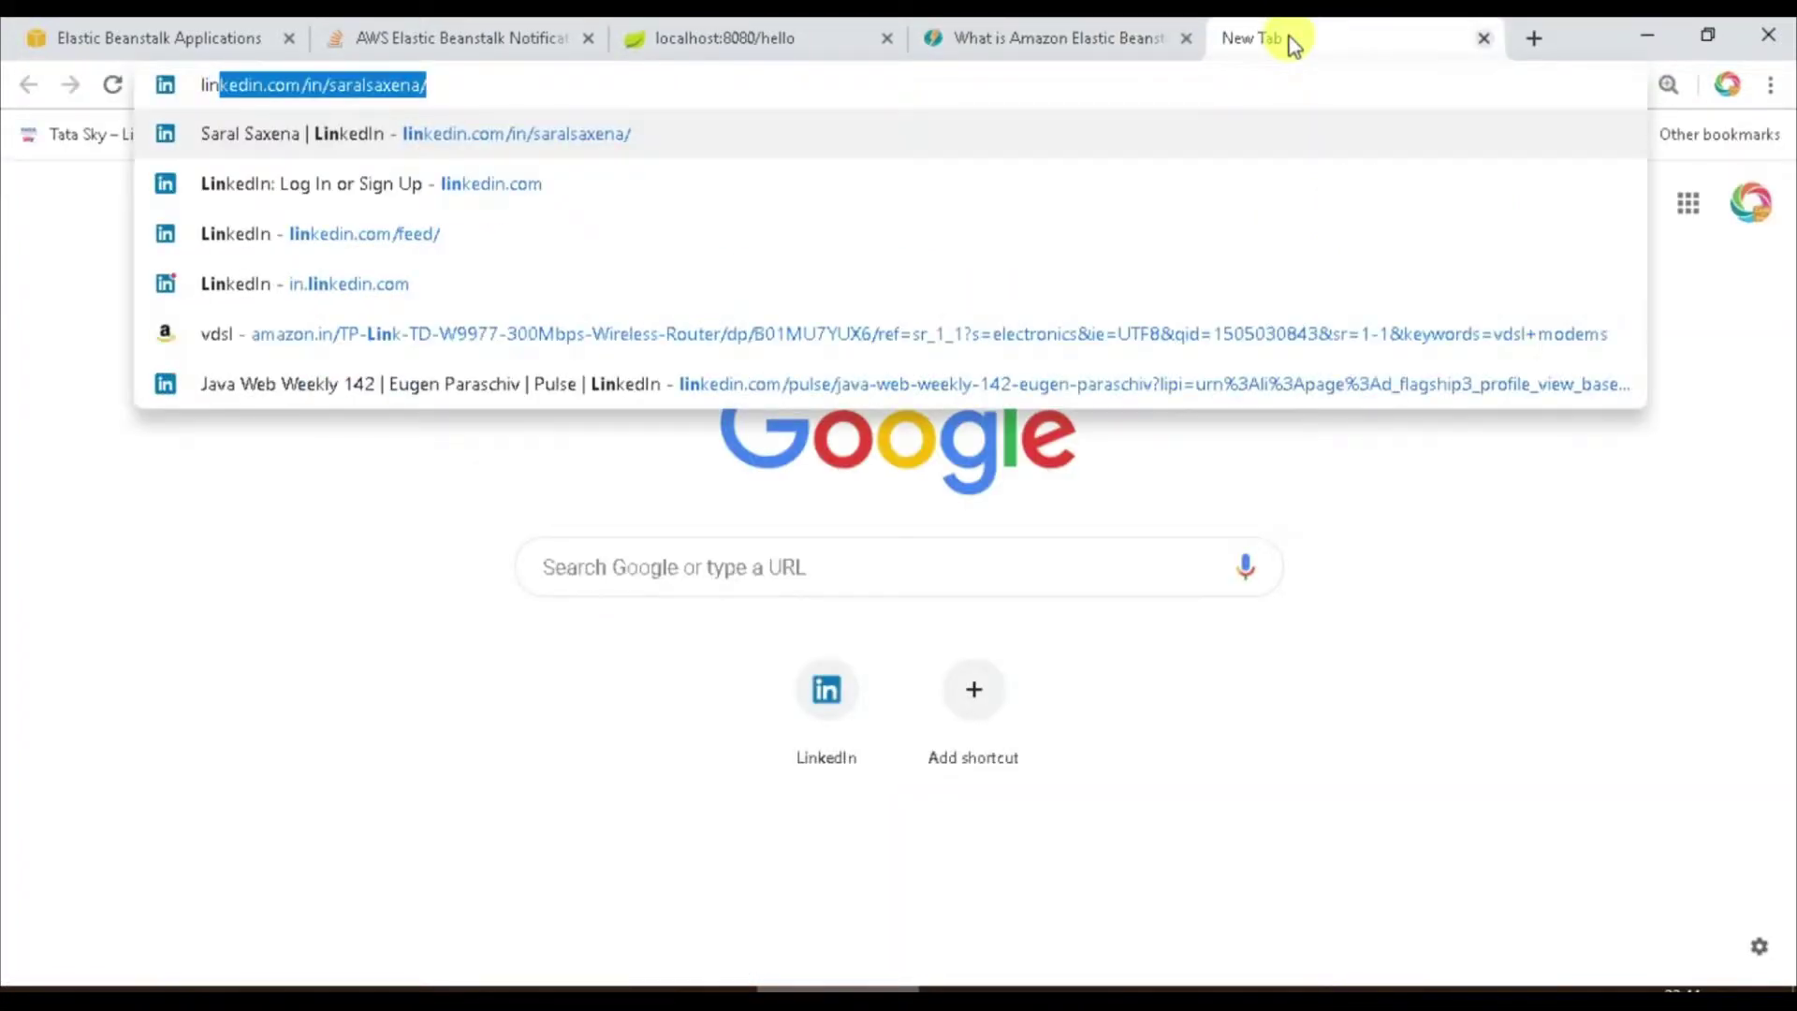
key(Return)
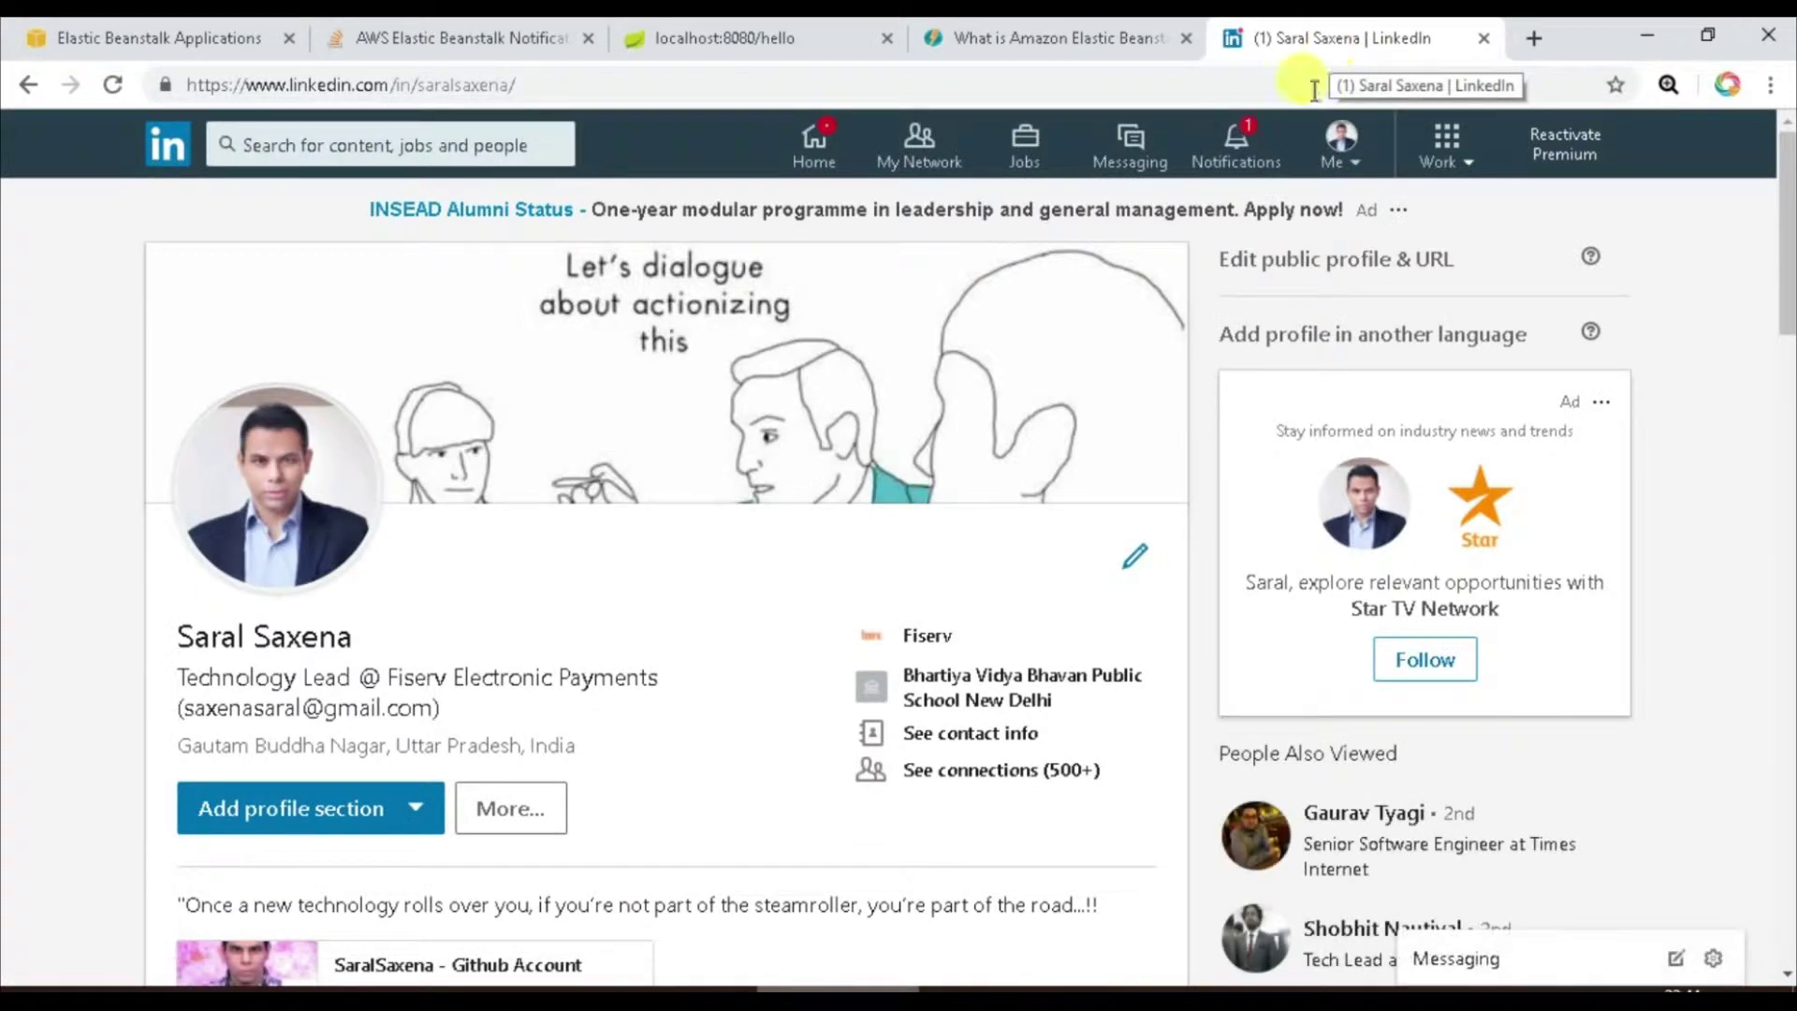
scroll(1787, 323, down, 1)
drag(1787, 323, 1787, 445)
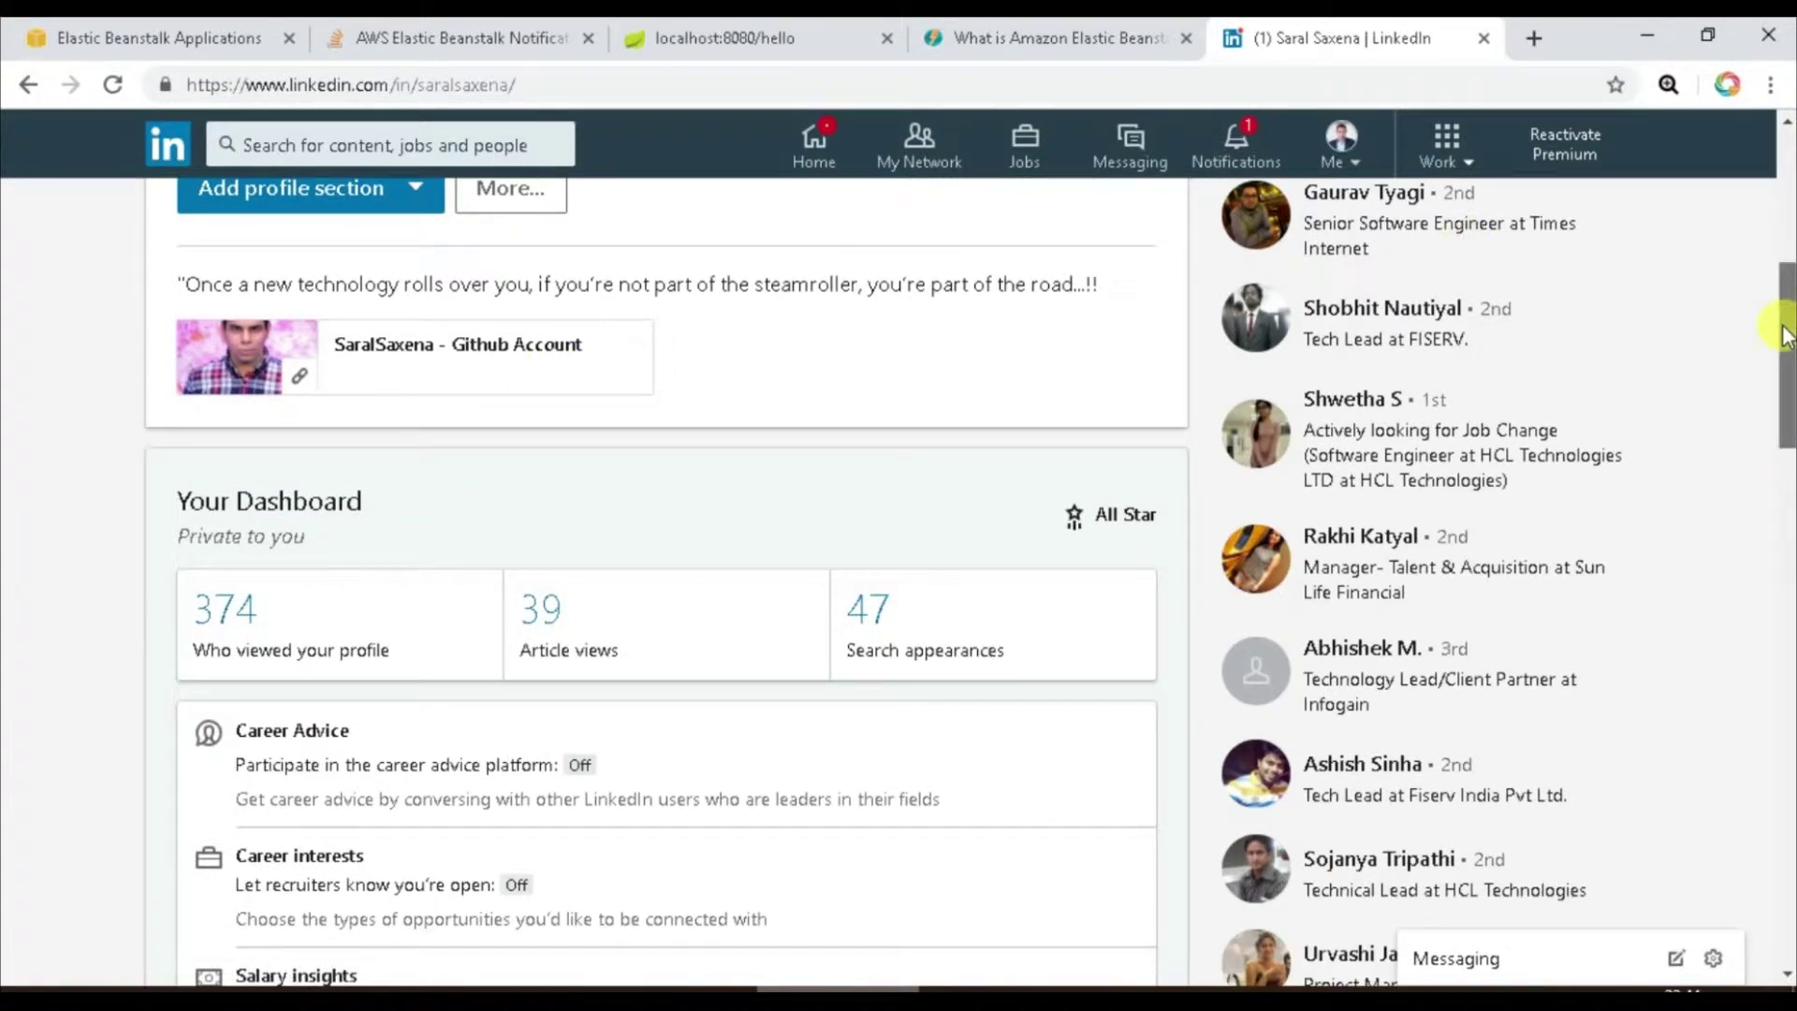
drag(1785, 335, 1766, 454)
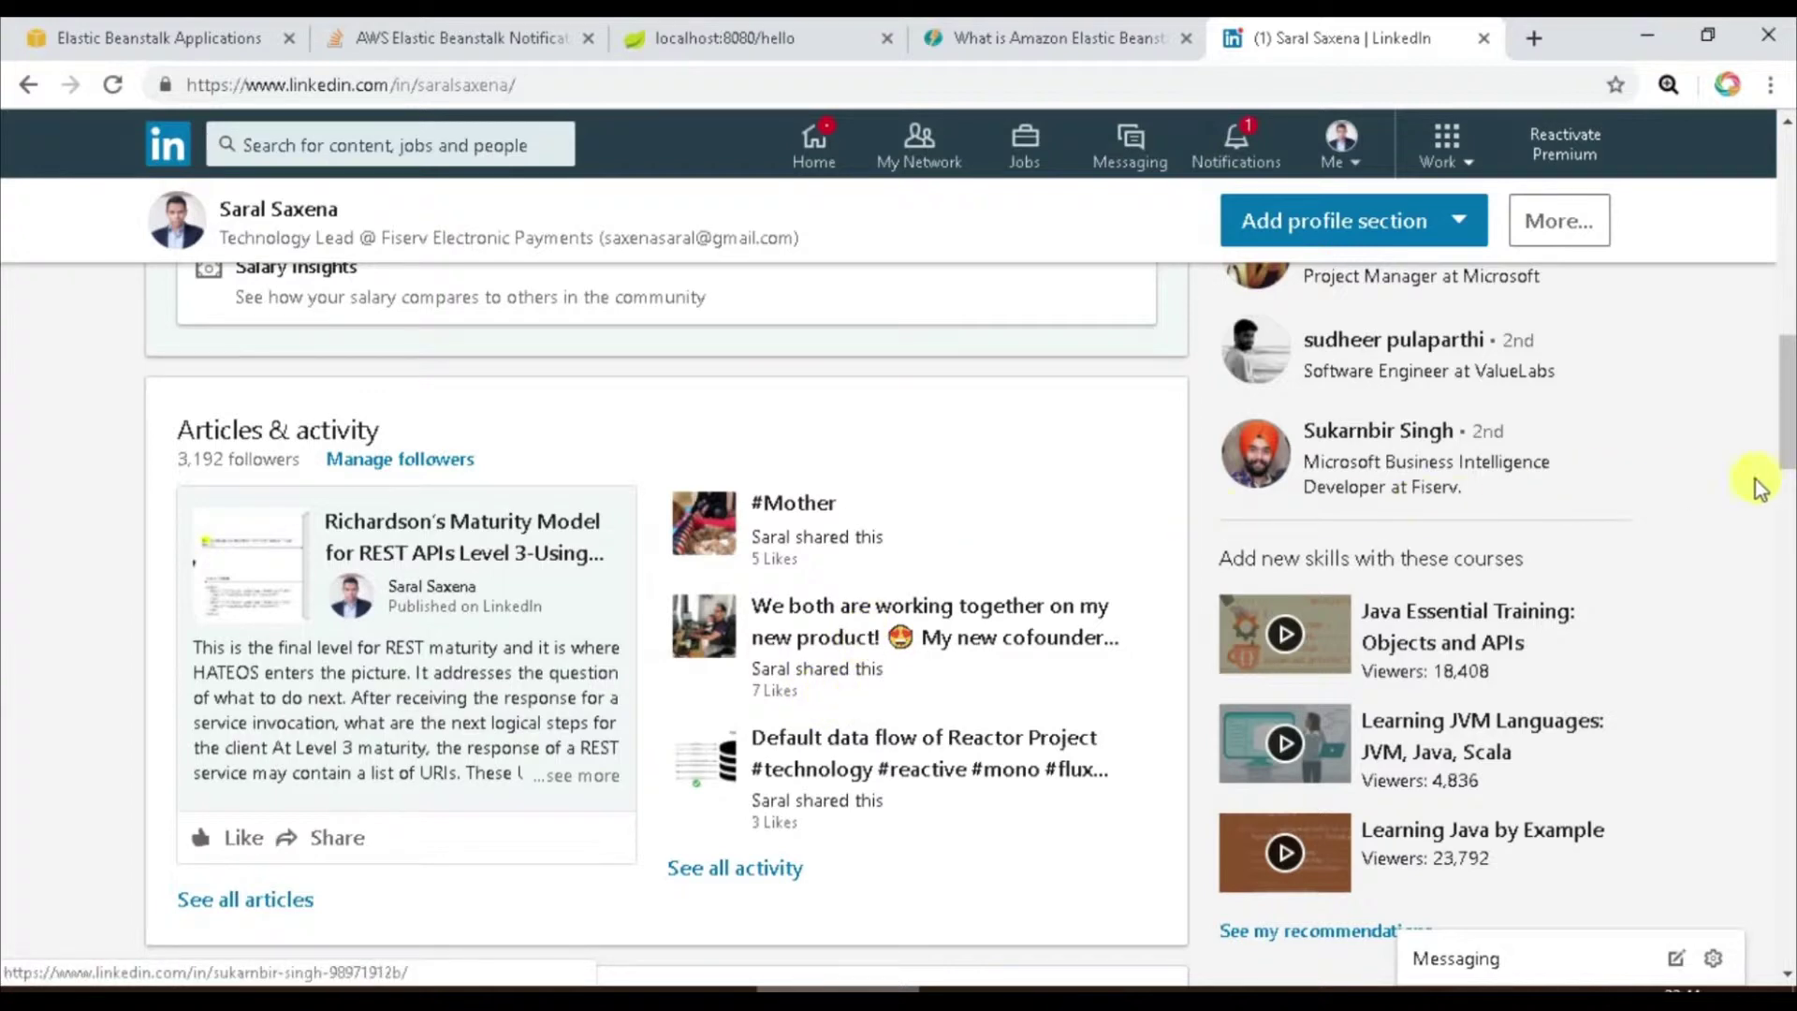
drag(1778, 456, 1787, 229)
Read the CloudRanger article on how Amazon Elastic Beanstalk works, and close the Stack Overflow page about AWS Elastic Beanstalk notifications.
click(1074, 30)
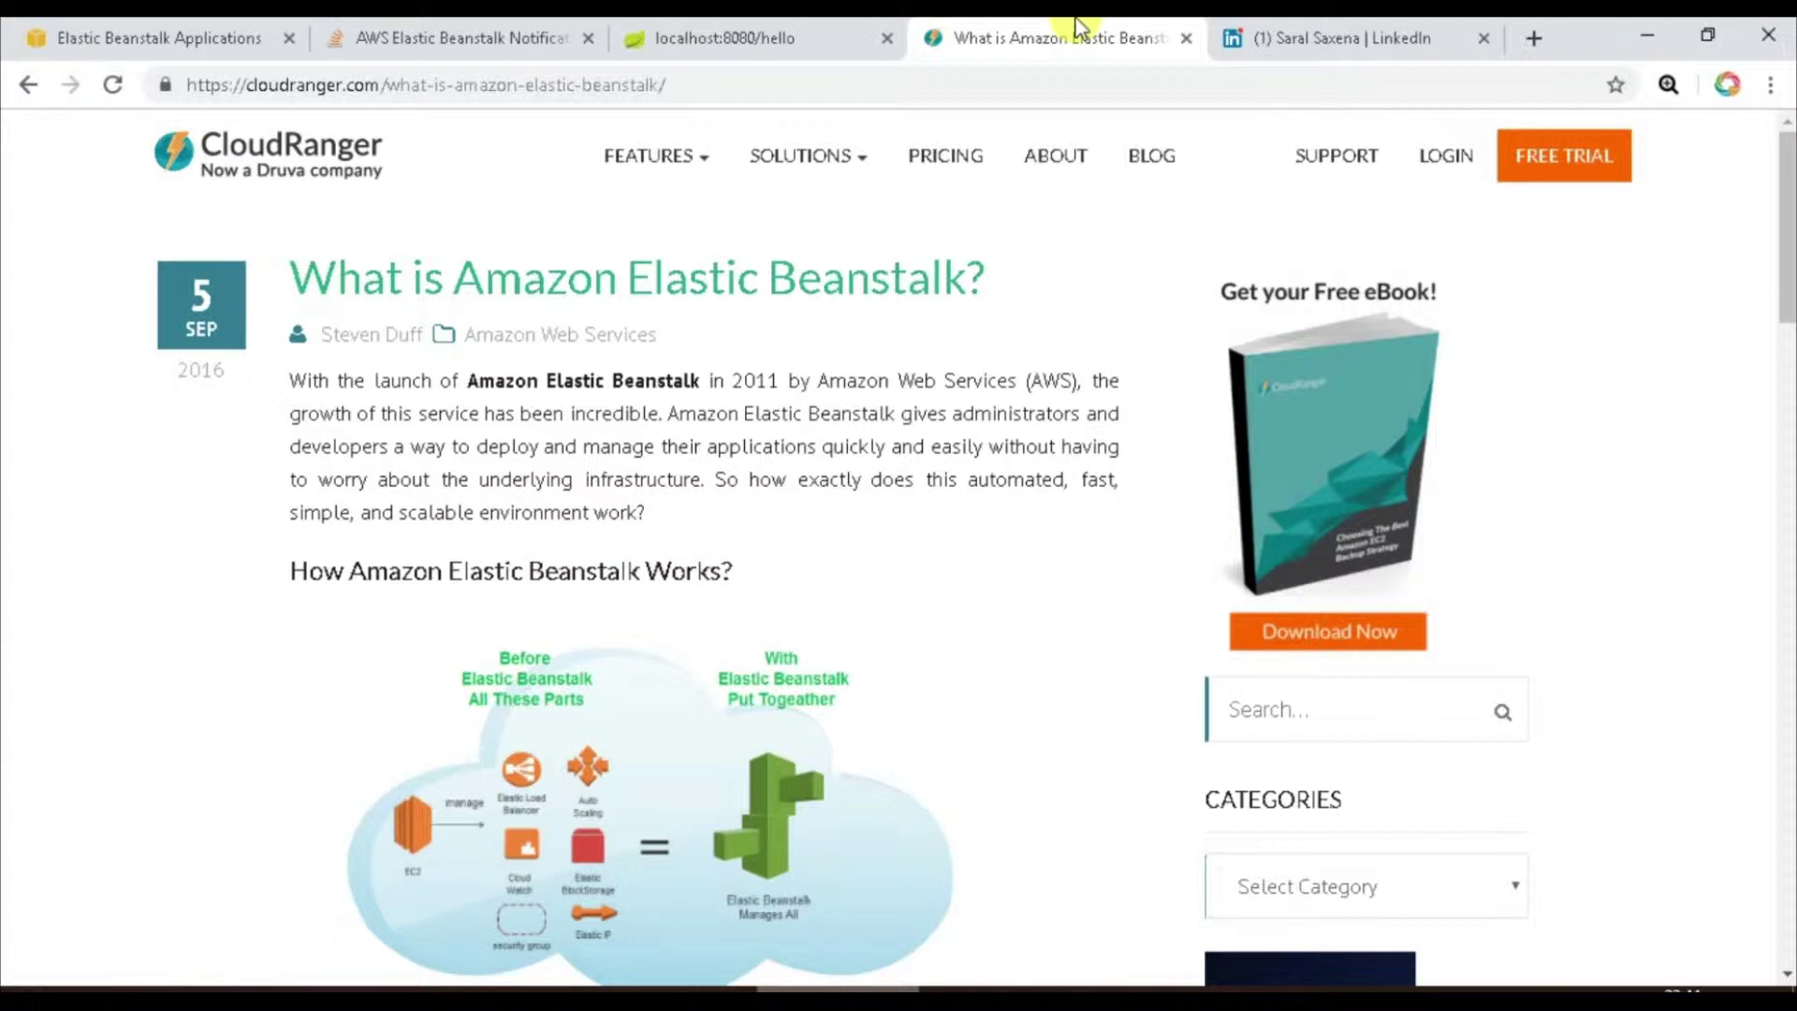
drag(1788, 245, 1787, 316)
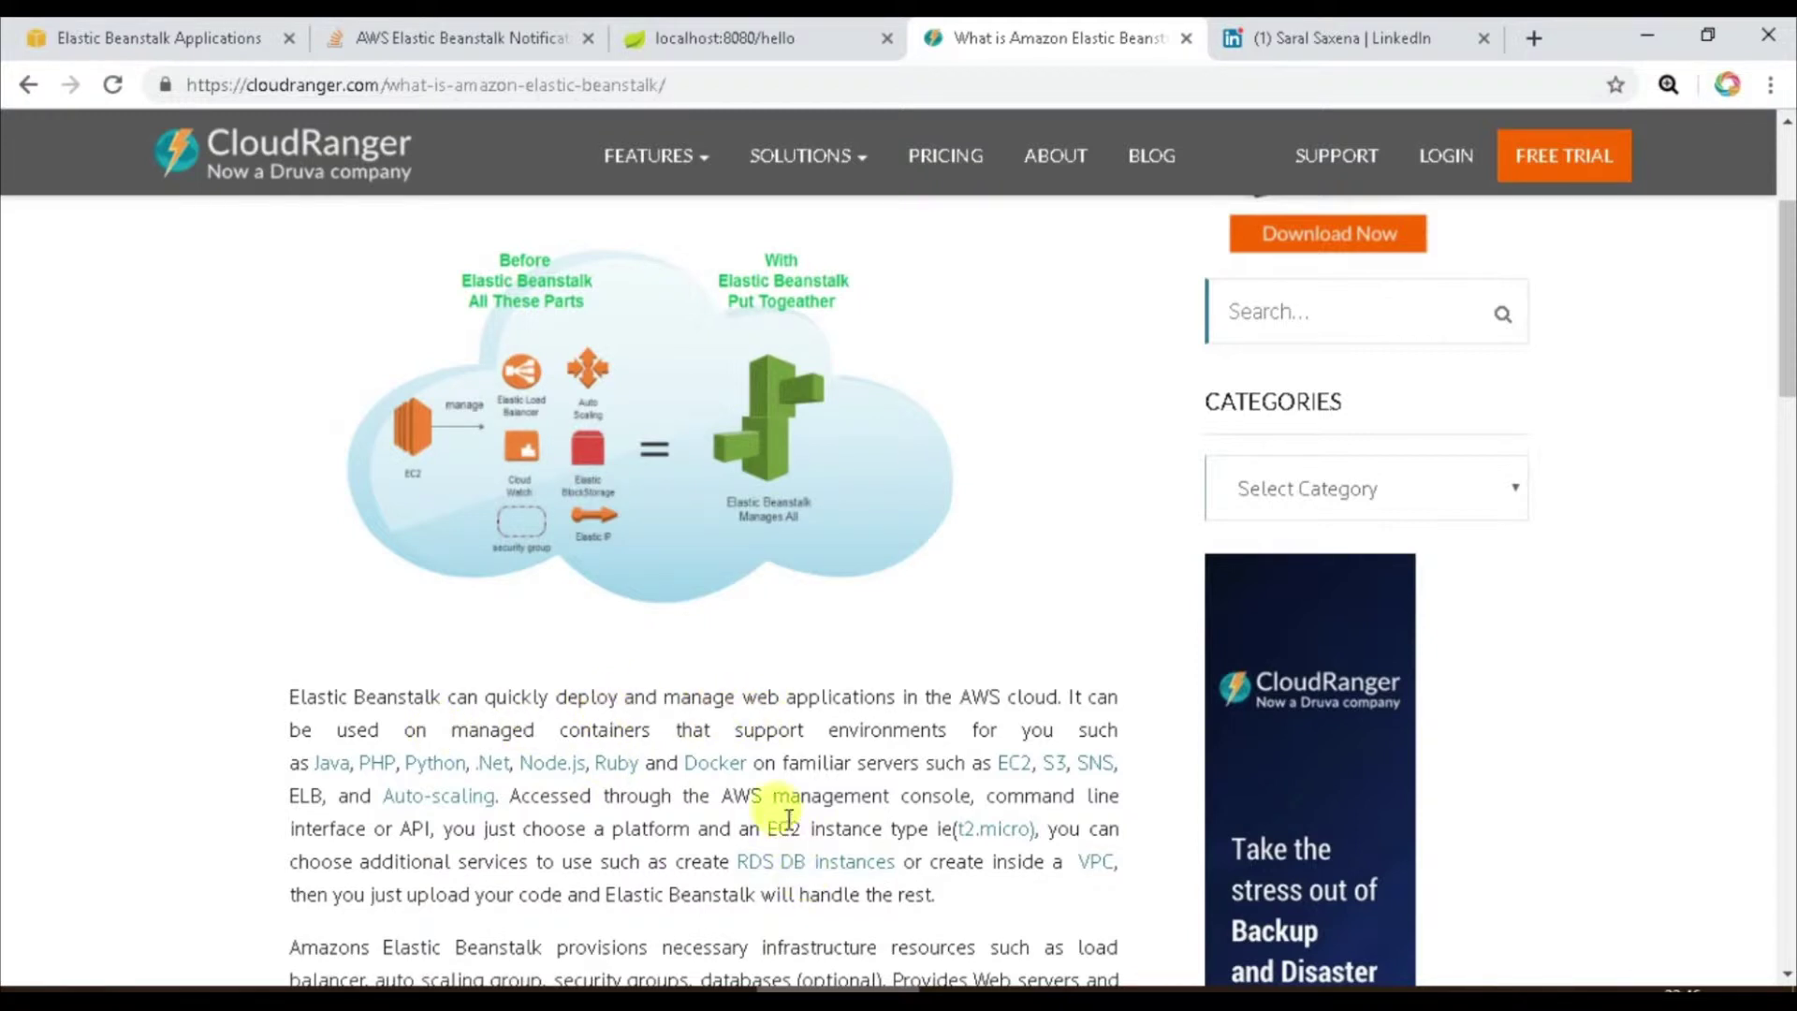
click(587, 39)
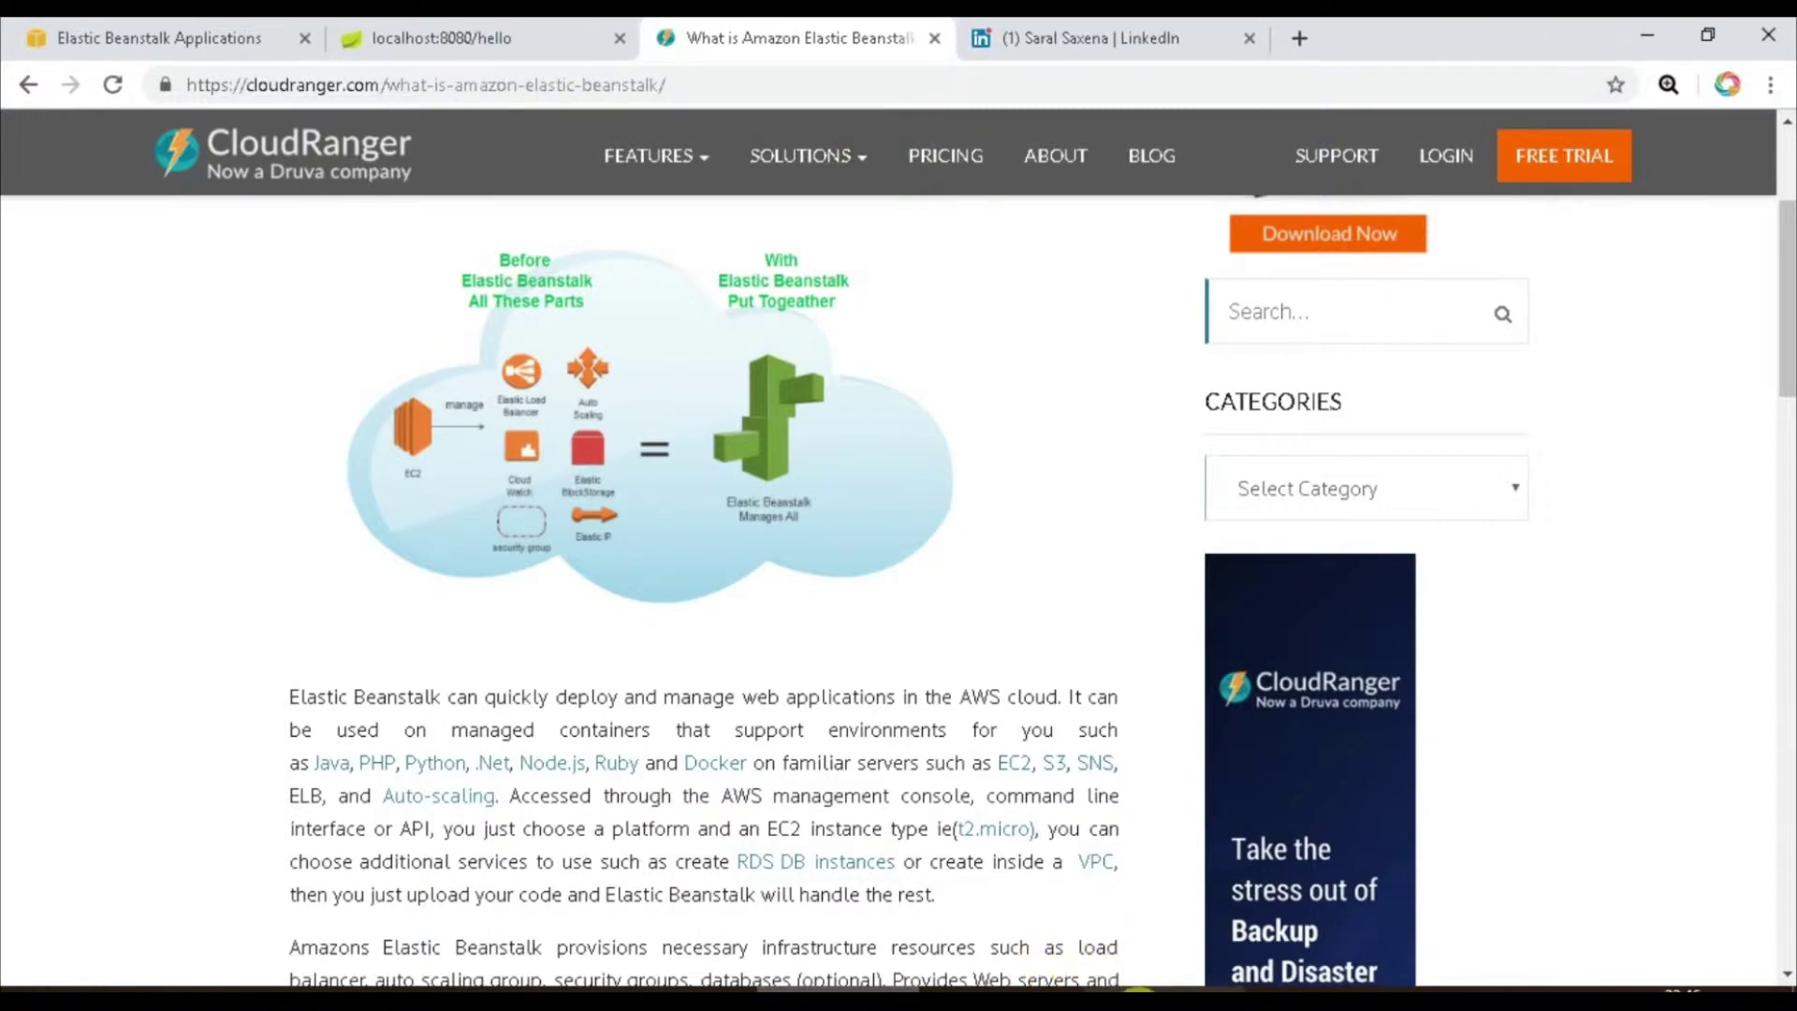
Switch to Eclipse to review HelloController.java with a wider Package Explorer, and view the localhost:8080/hello page in Chrome.
key(alt+Tab)
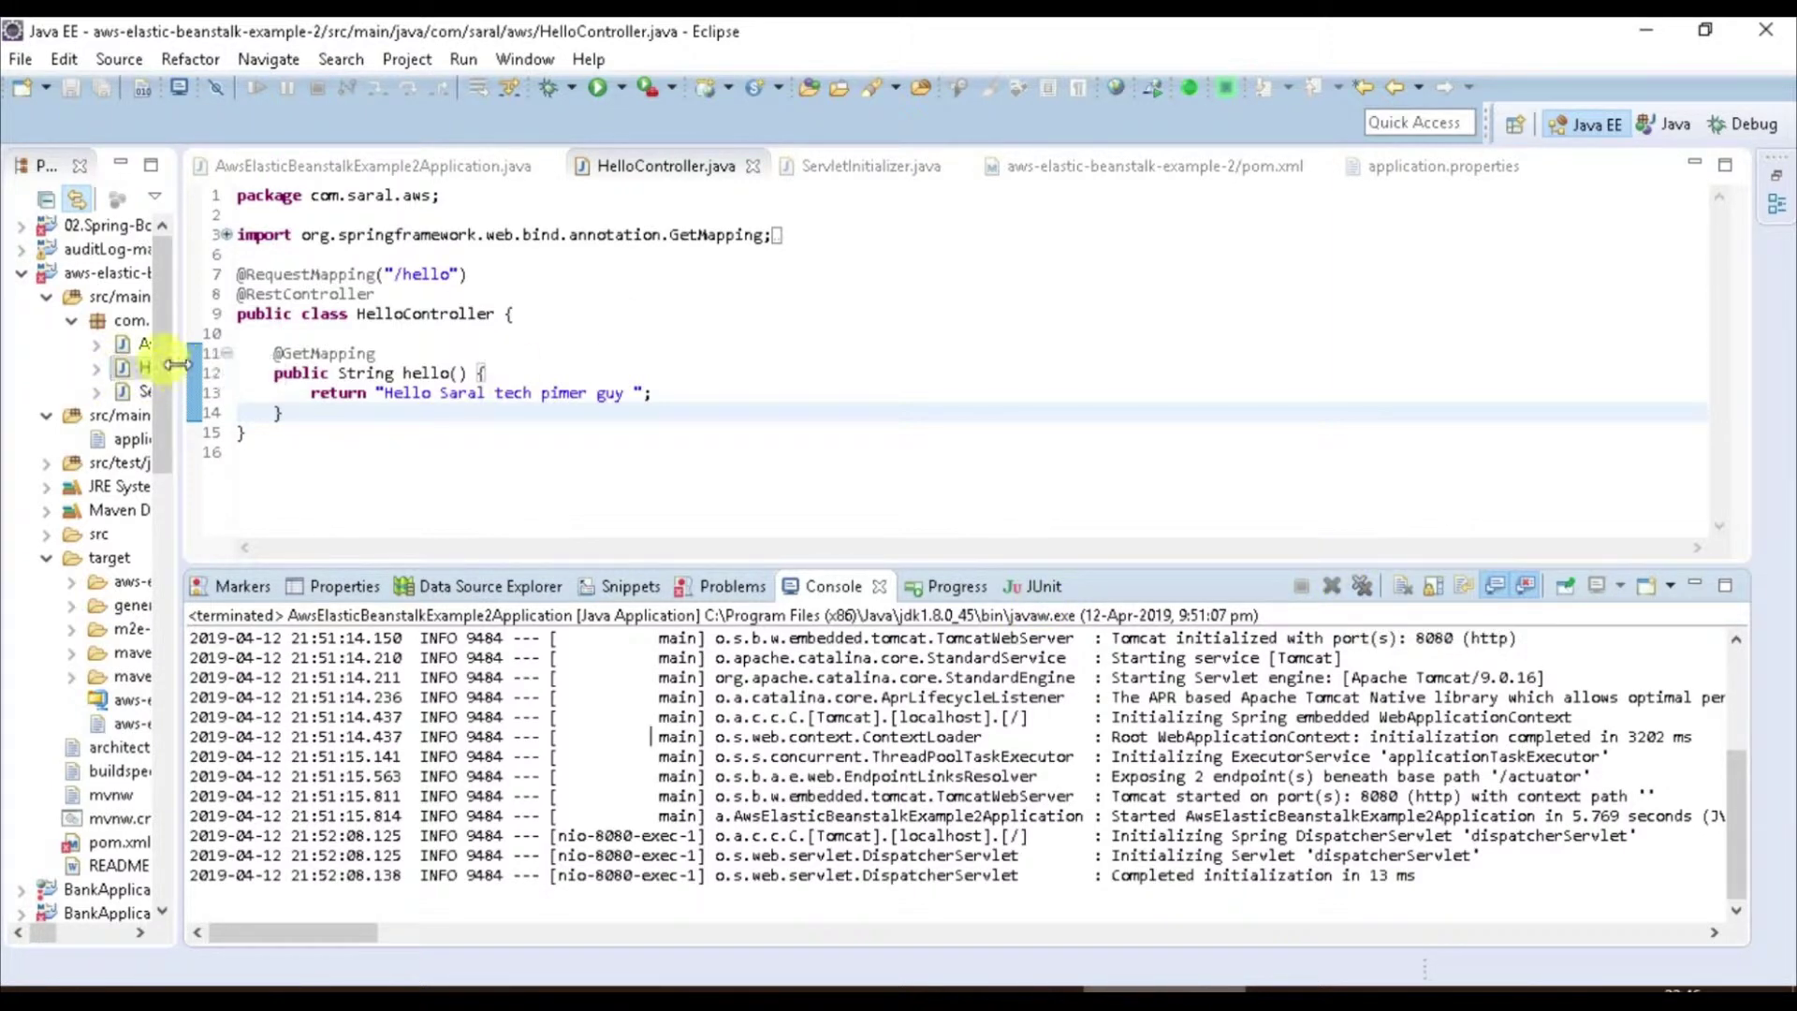
drag(180, 514, 412, 516)
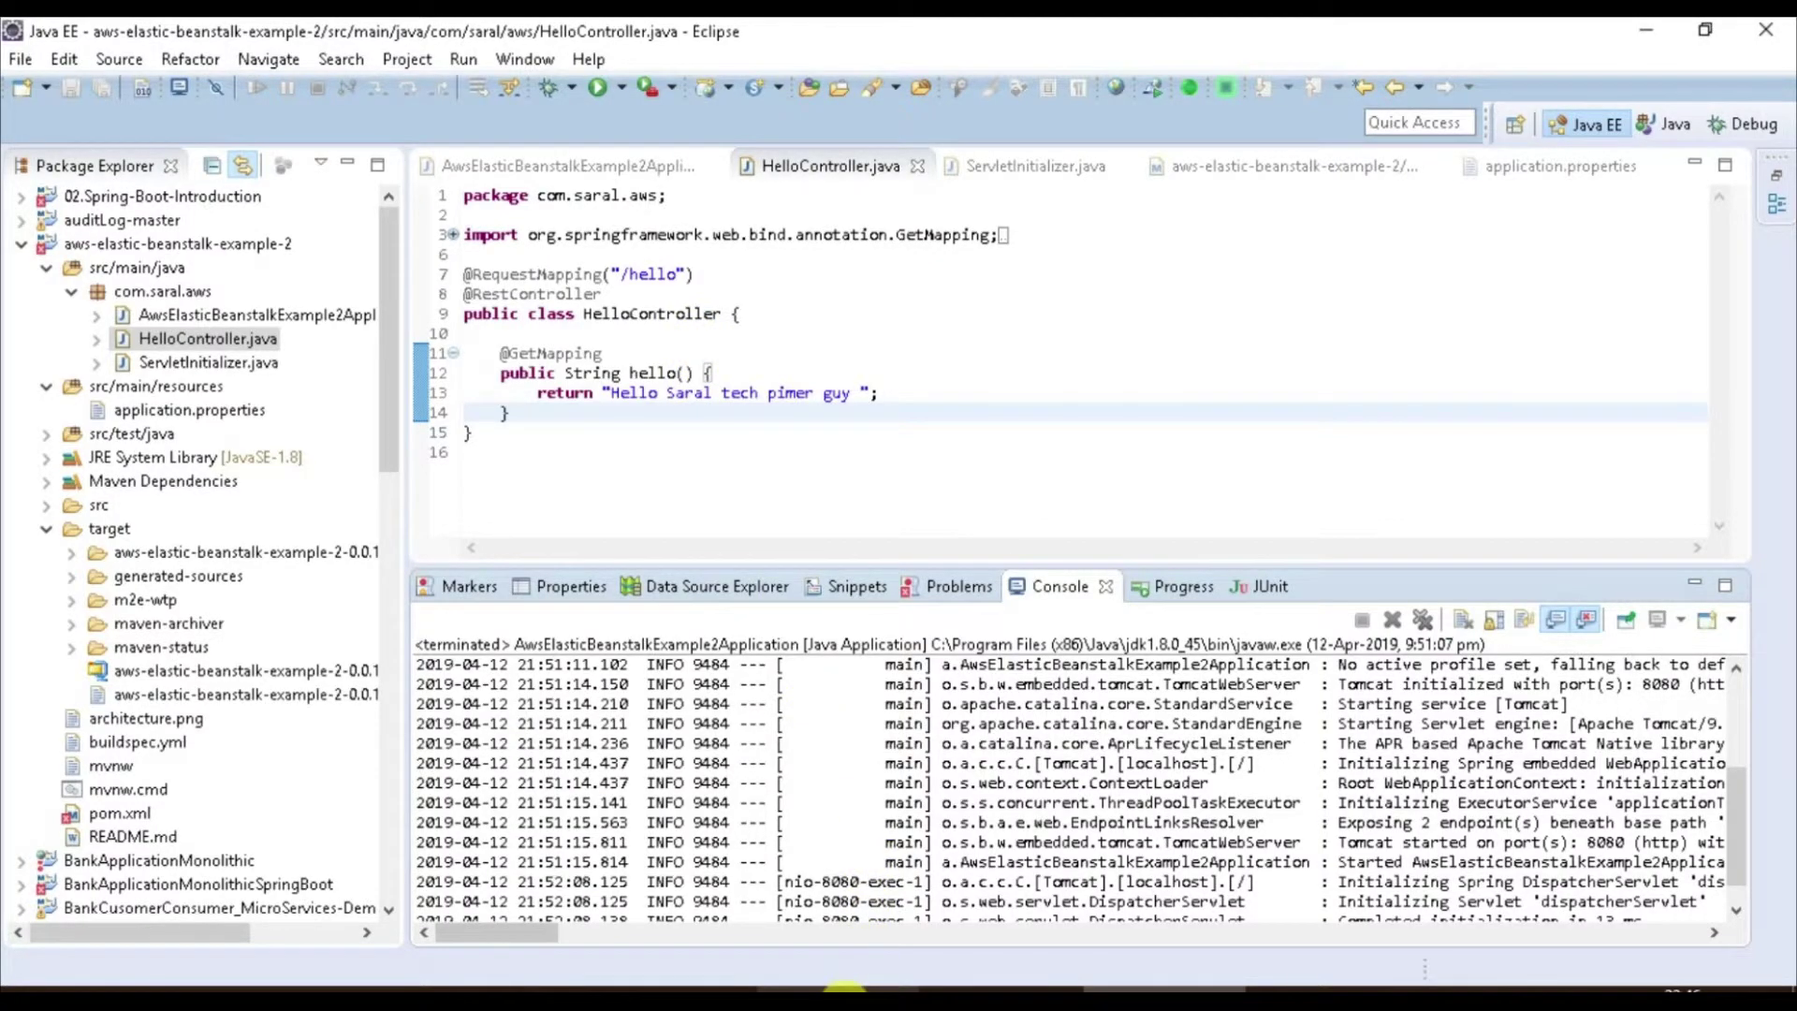
click(842, 987)
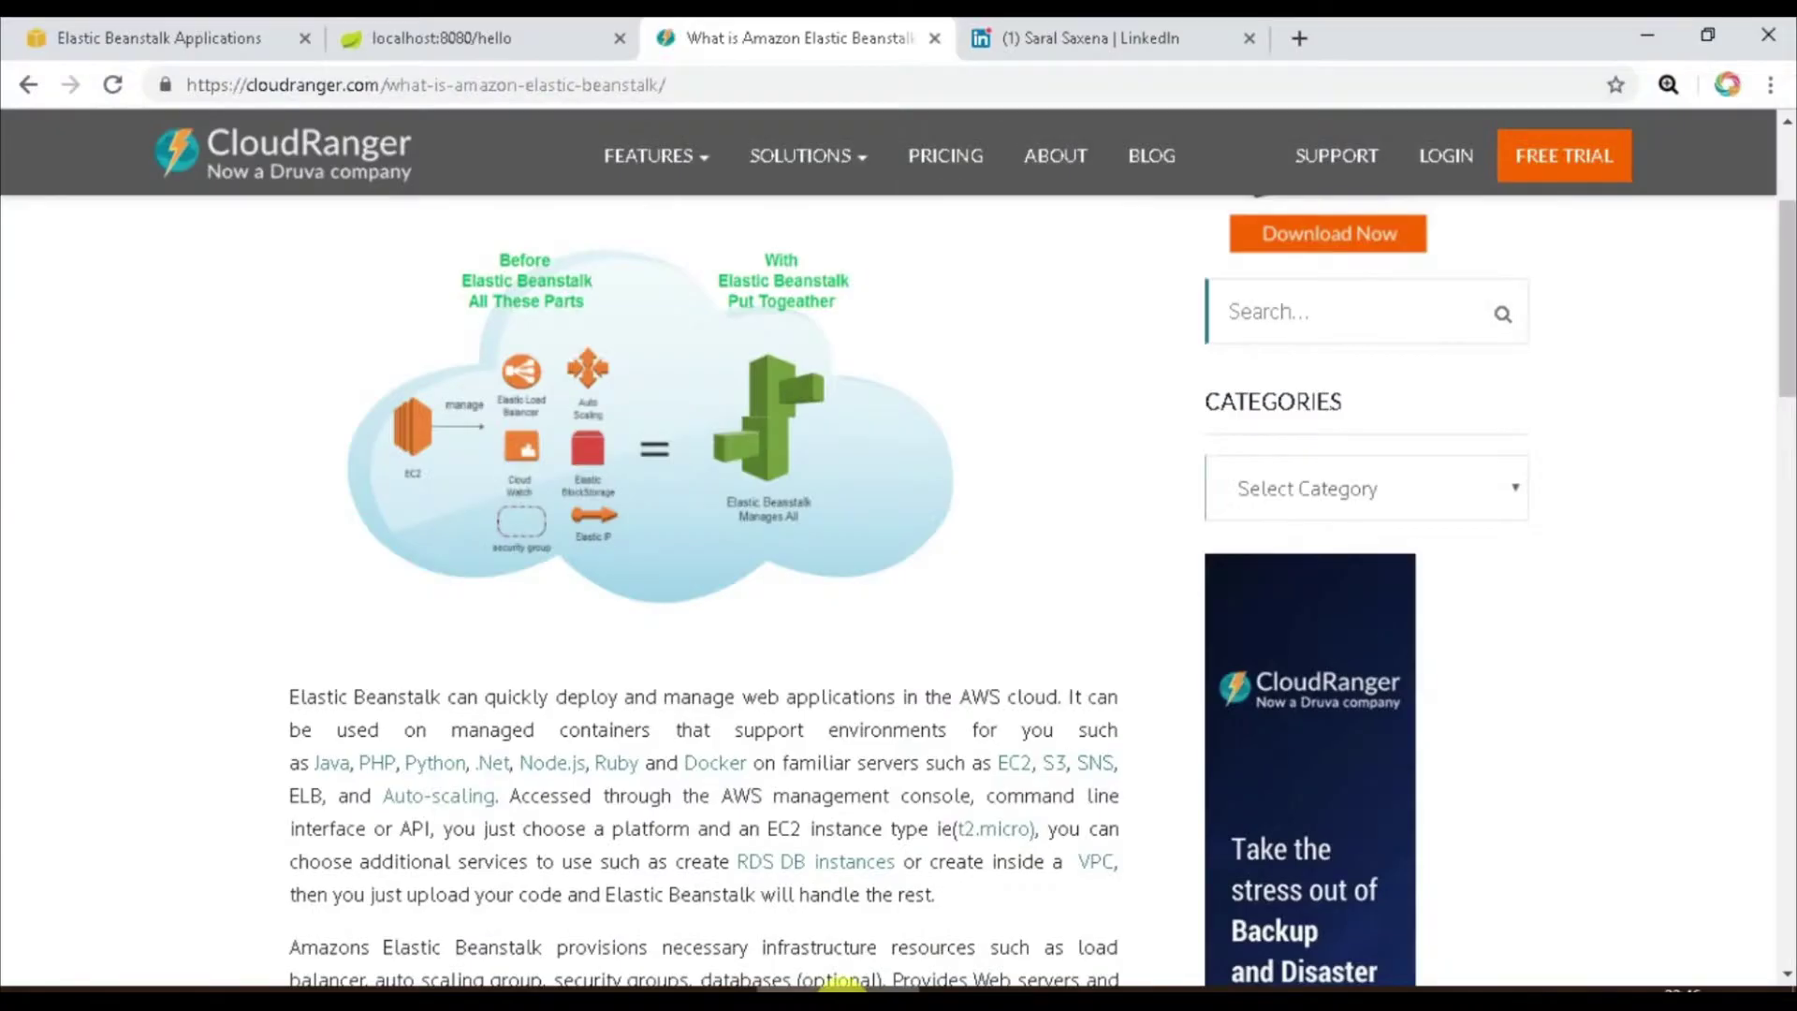
click(435, 36)
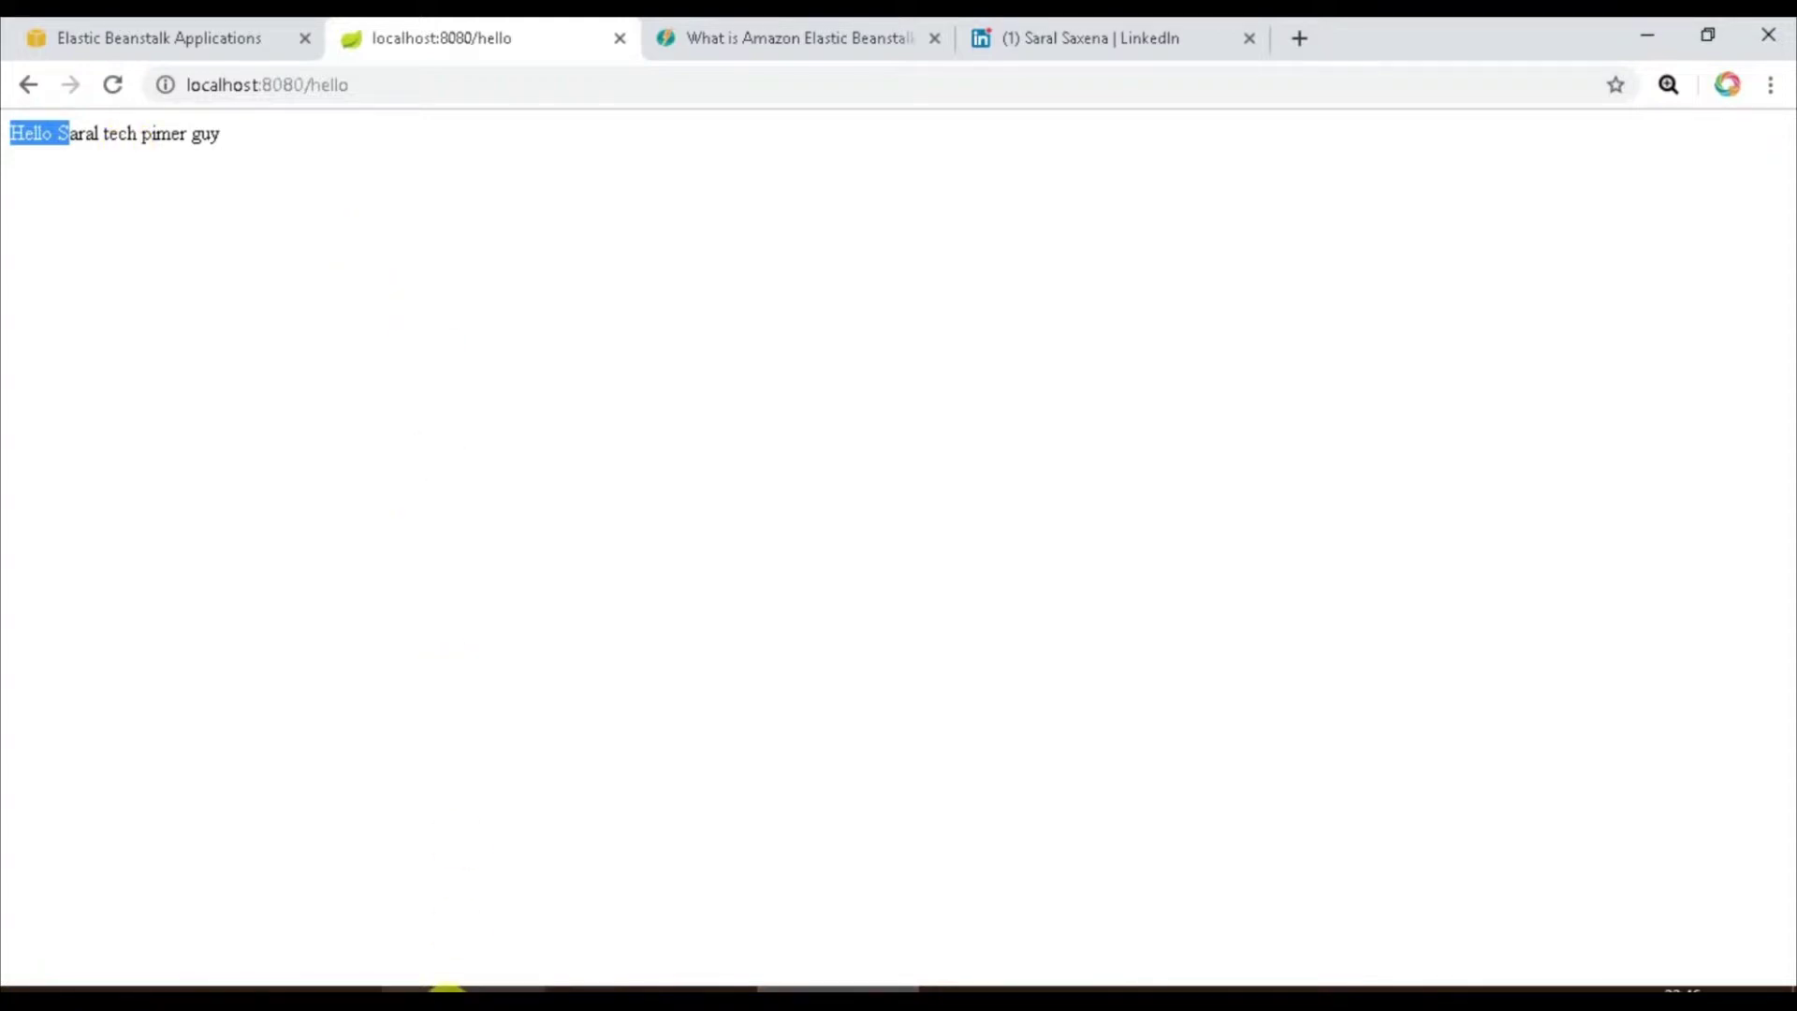
Check the built WAR file in the target folder in File Explorer, and open Elastic Beanstalk in the AWS console in Chrome.
click(445, 982)
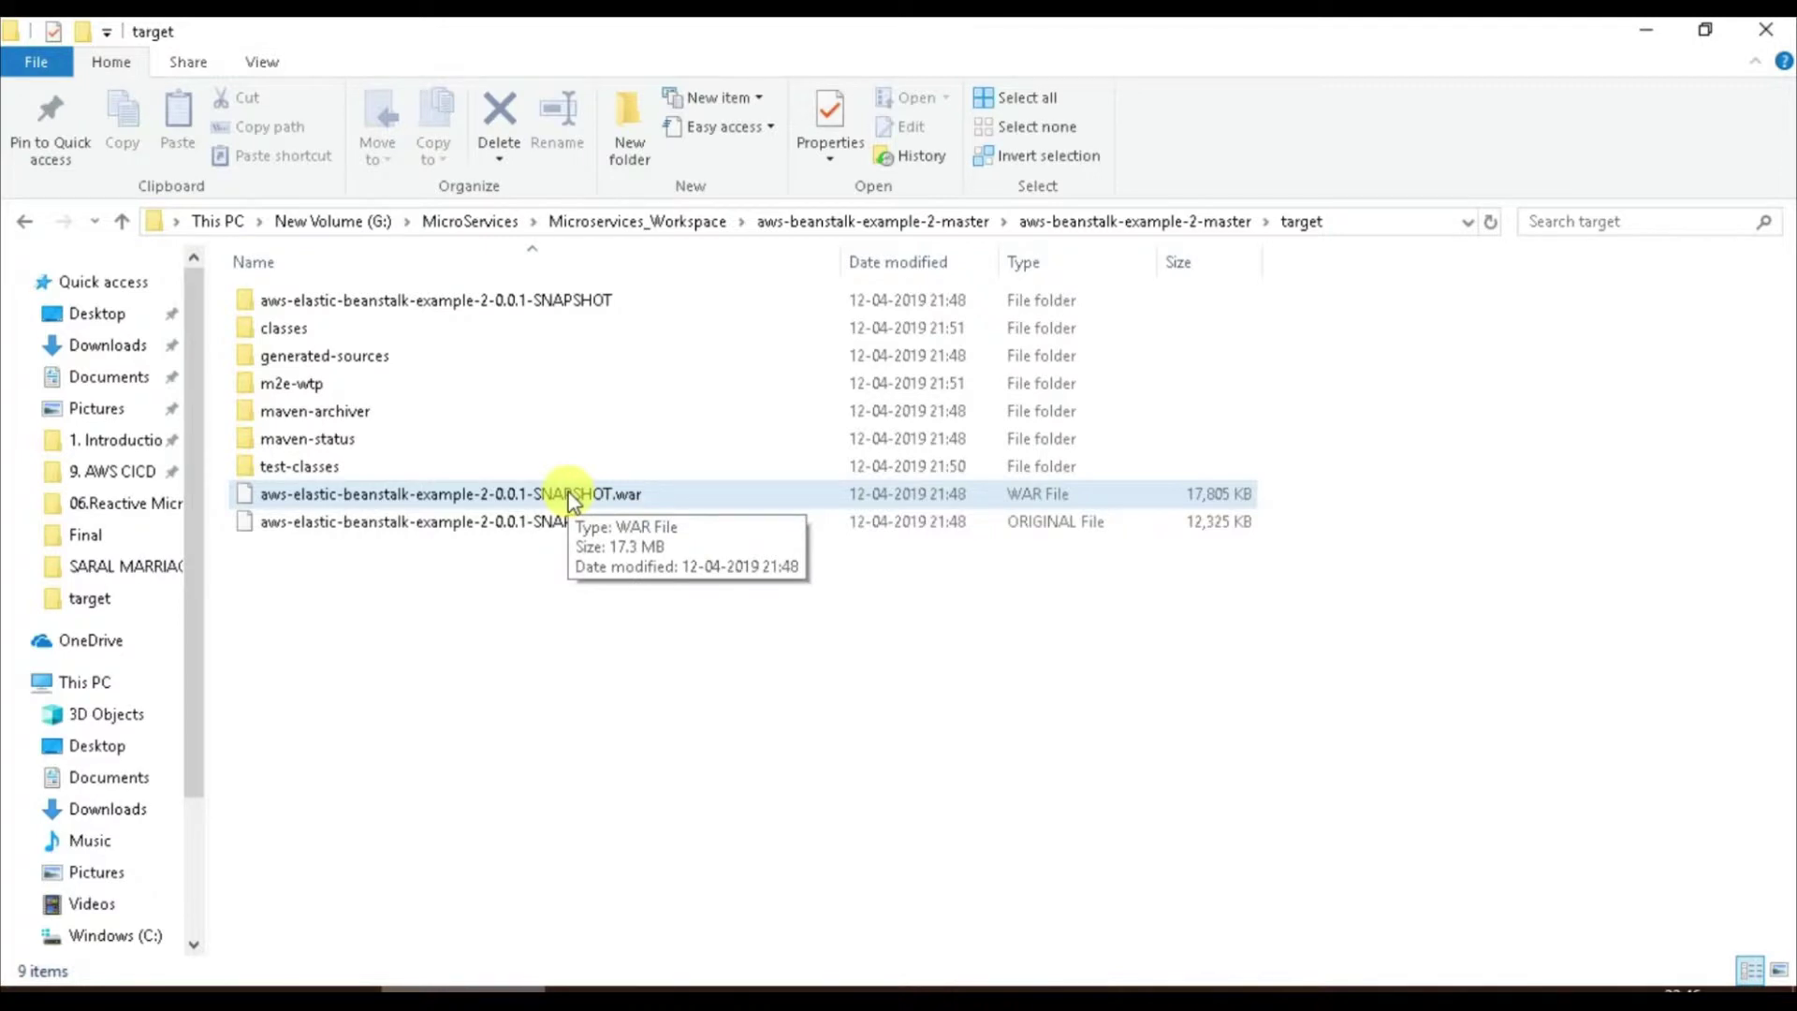
click(837, 898)
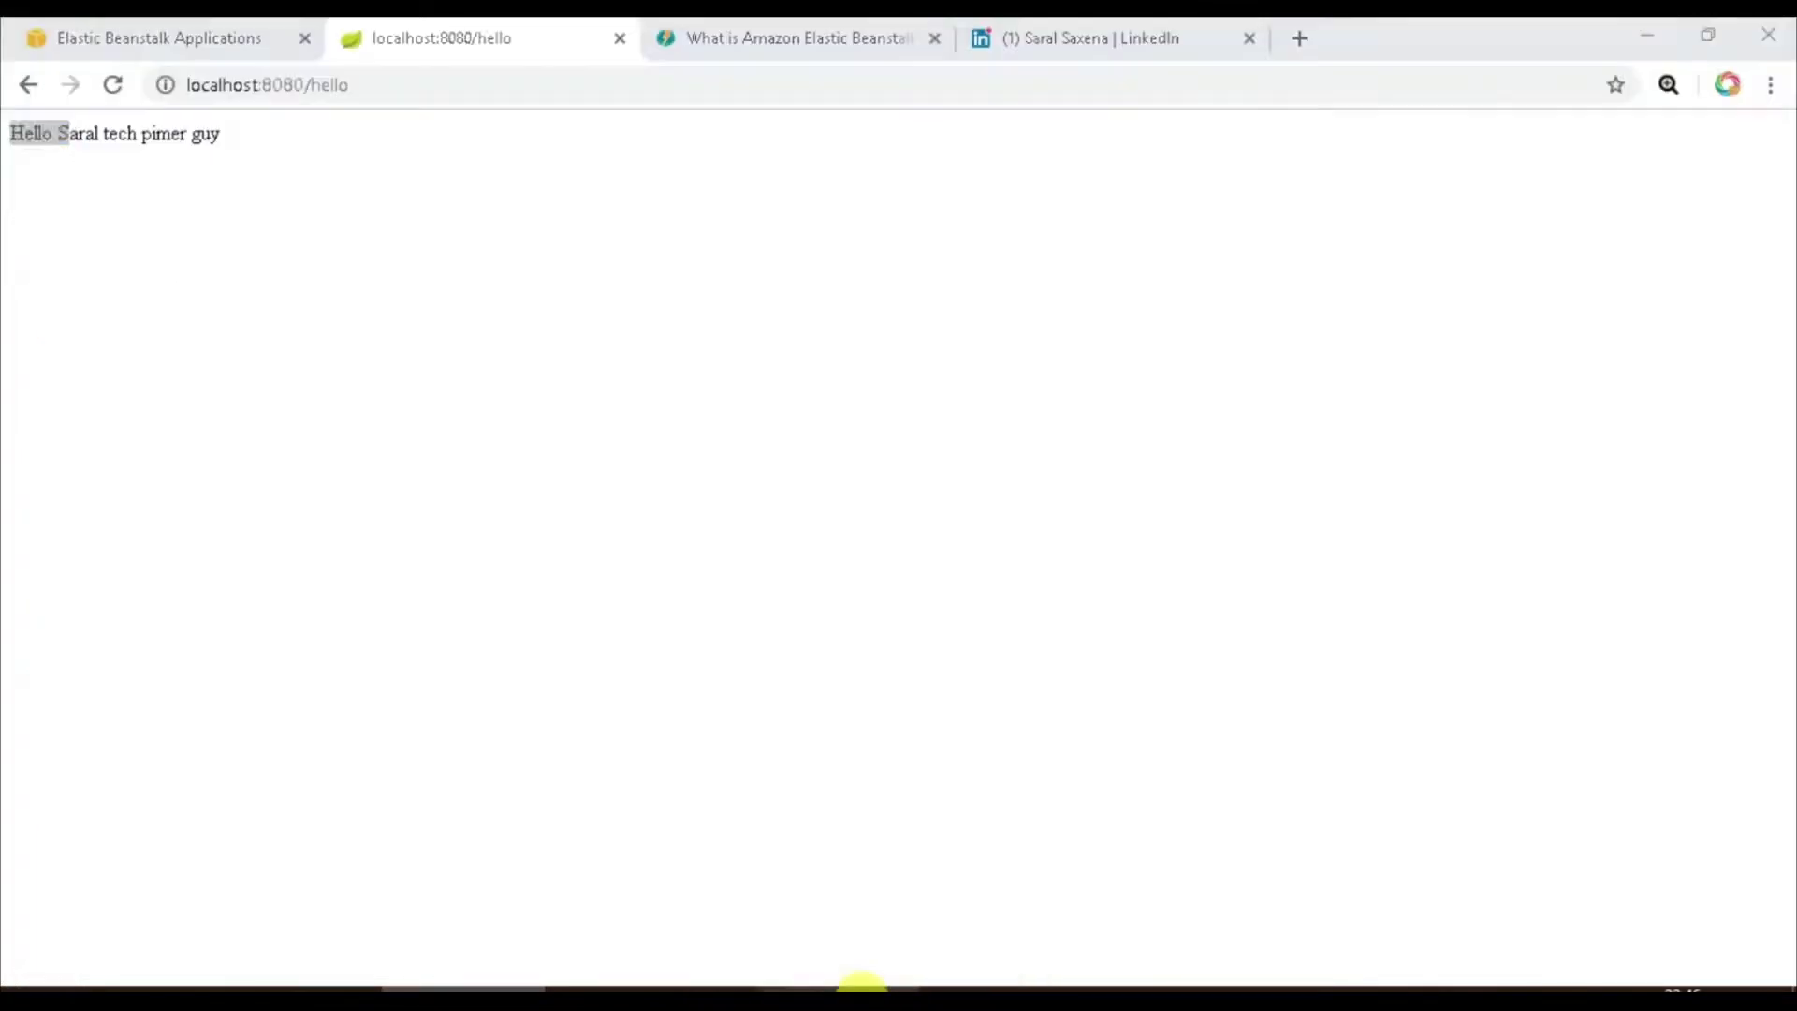
click(212, 37)
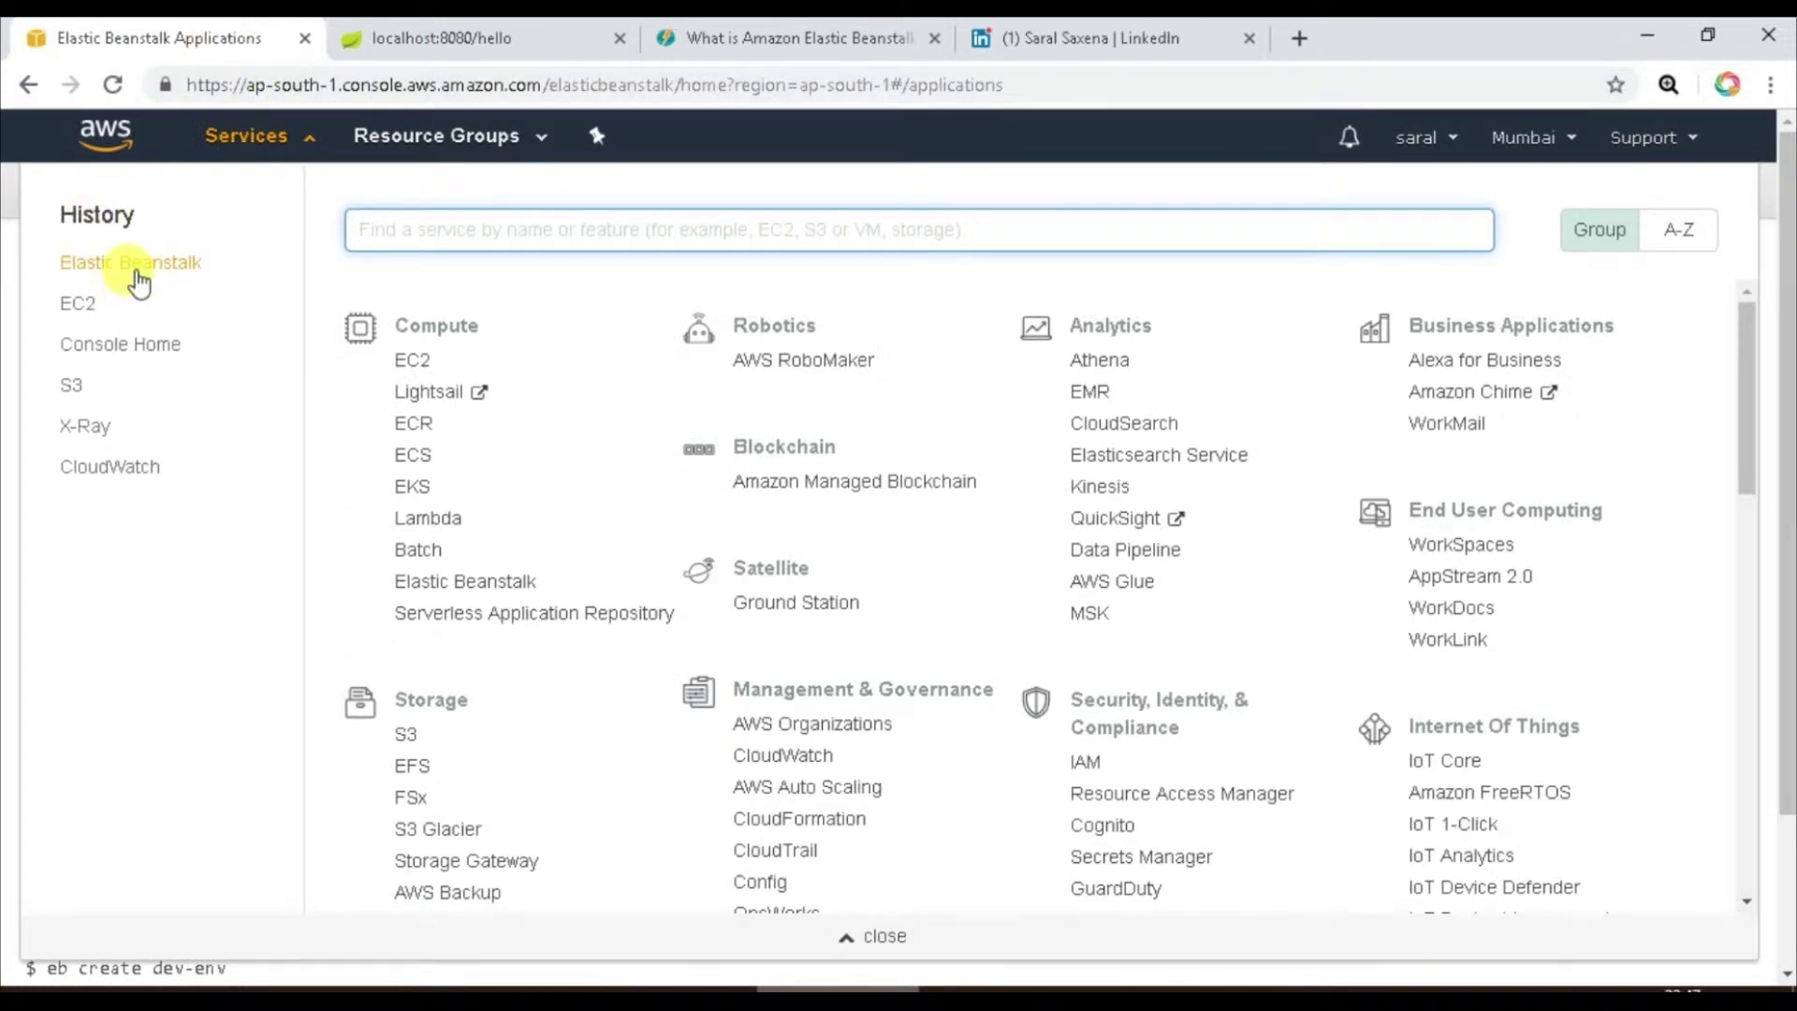
click(136, 271)
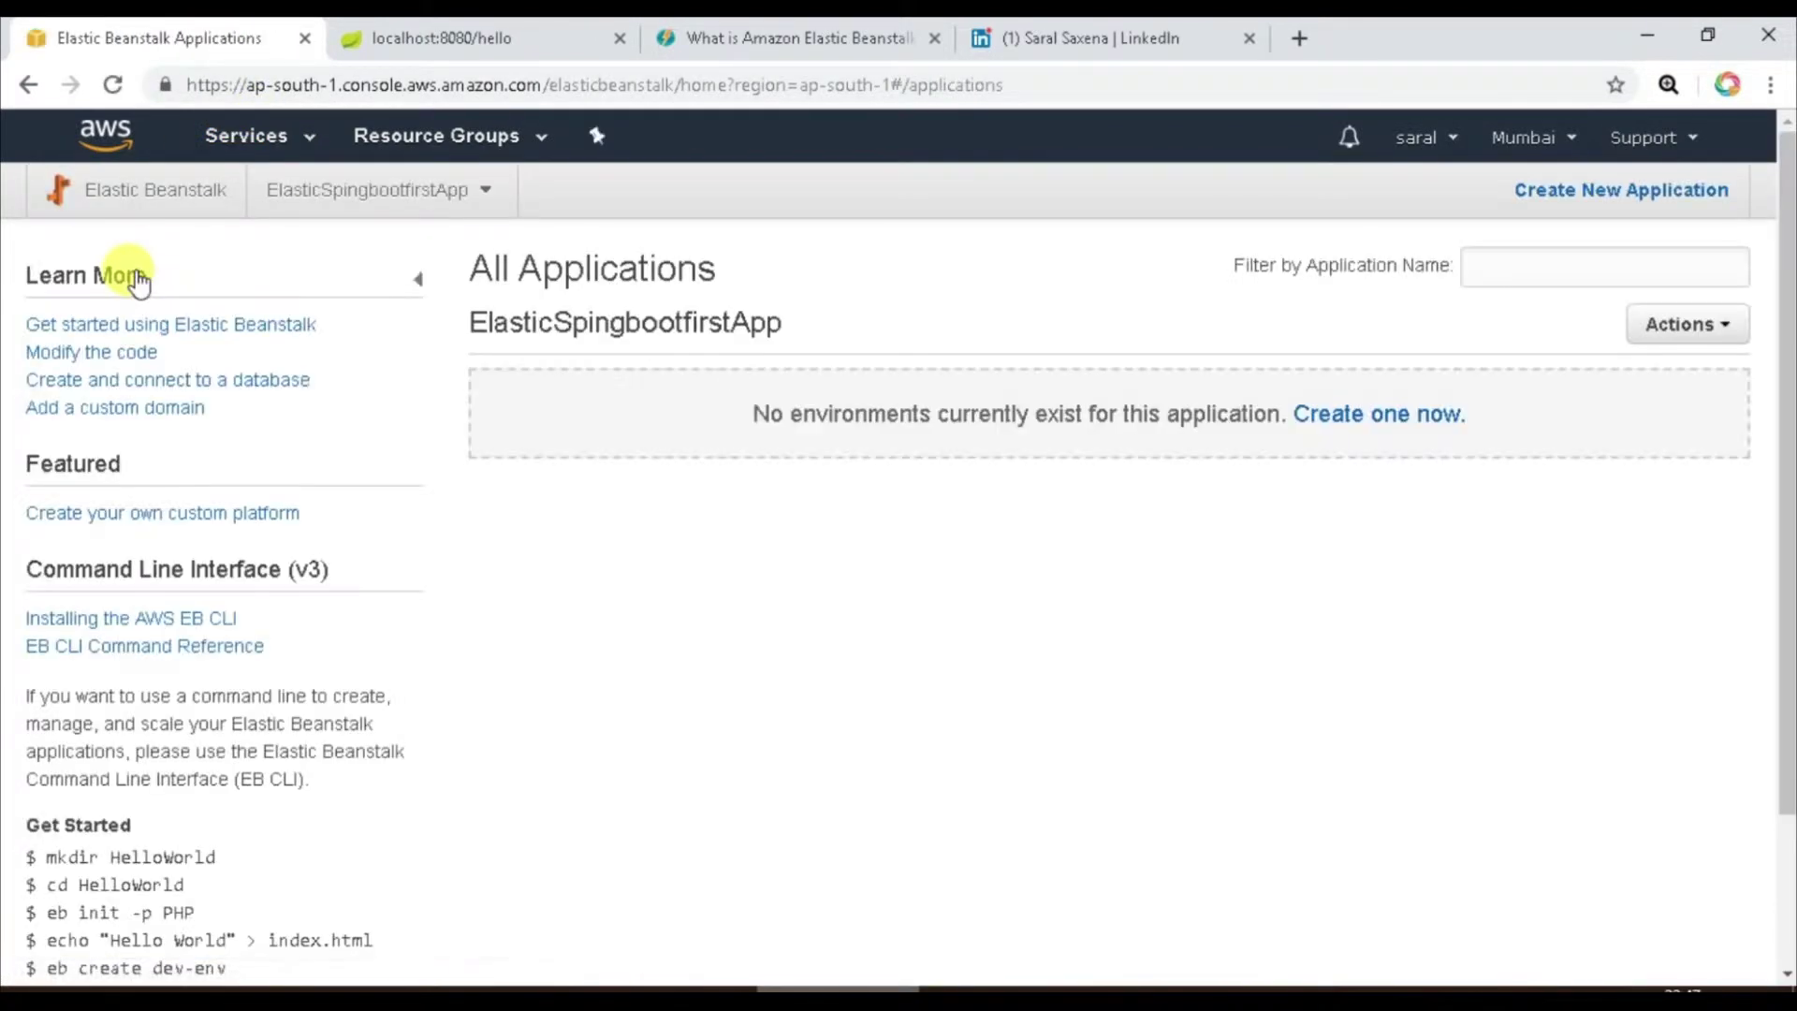
View the EC2 dashboard's resources and return to the Elastic Beanstalk applications page.
click(242, 135)
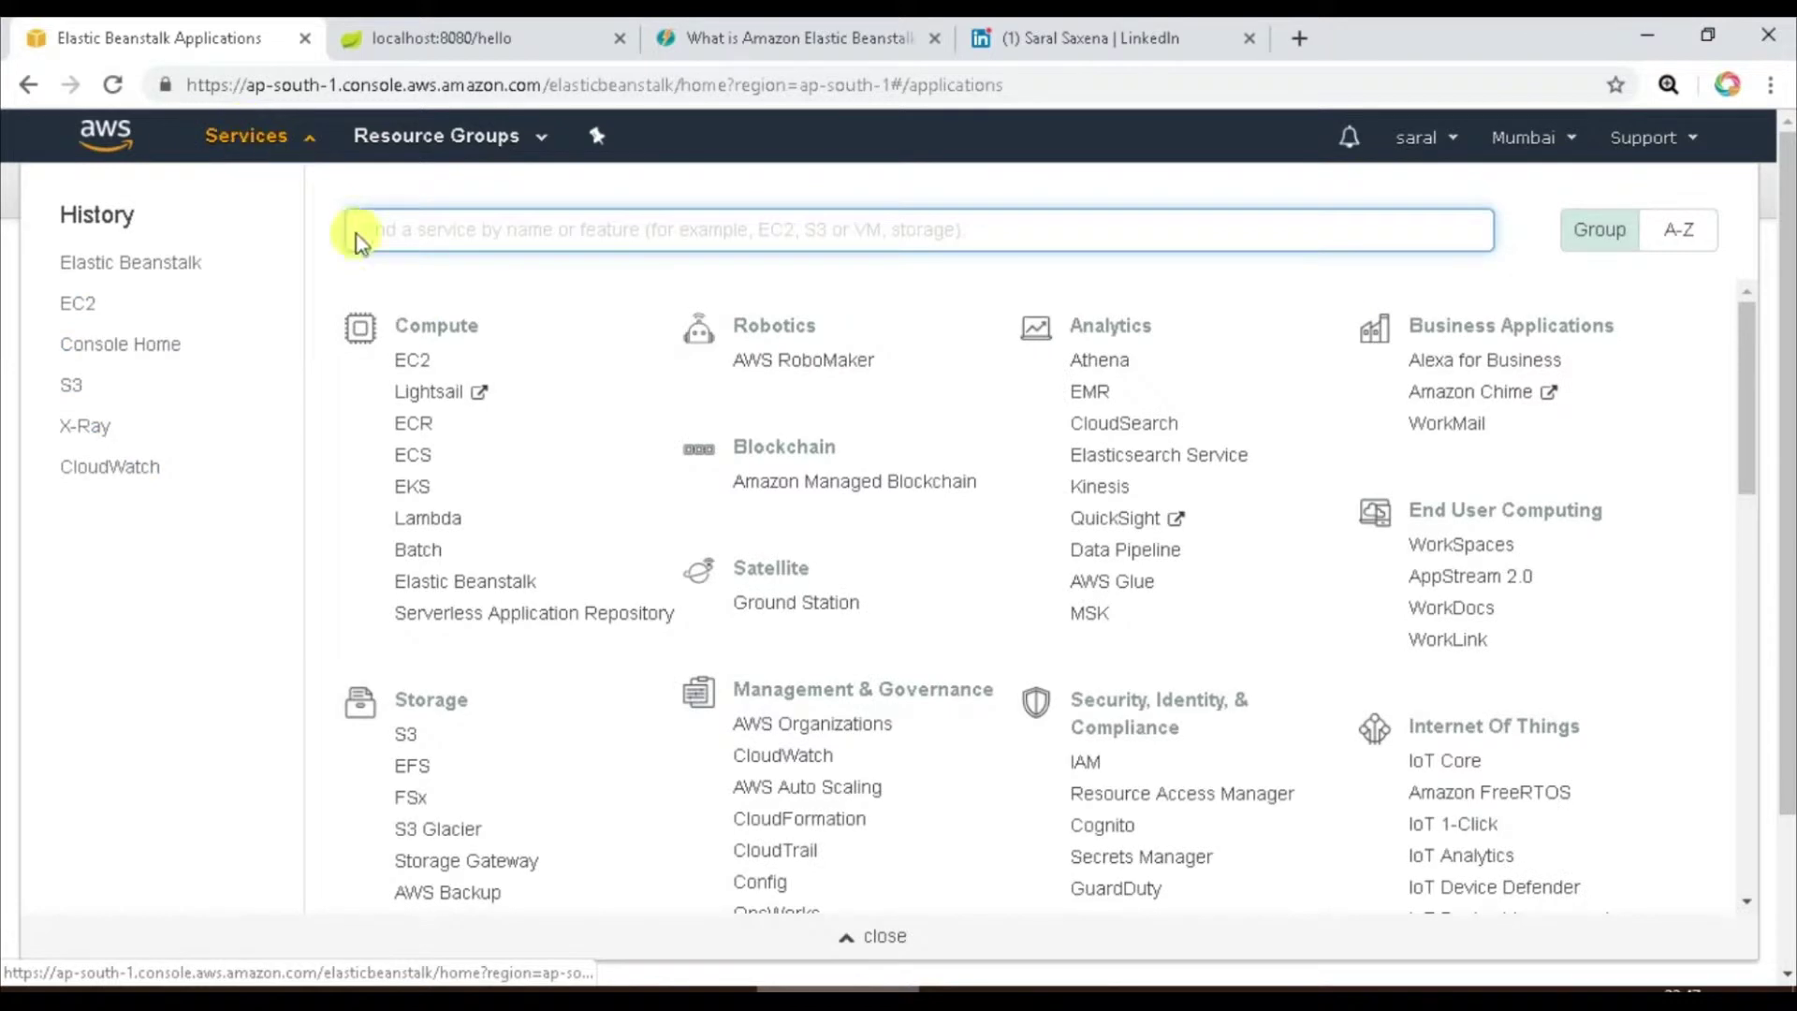
click(401, 359)
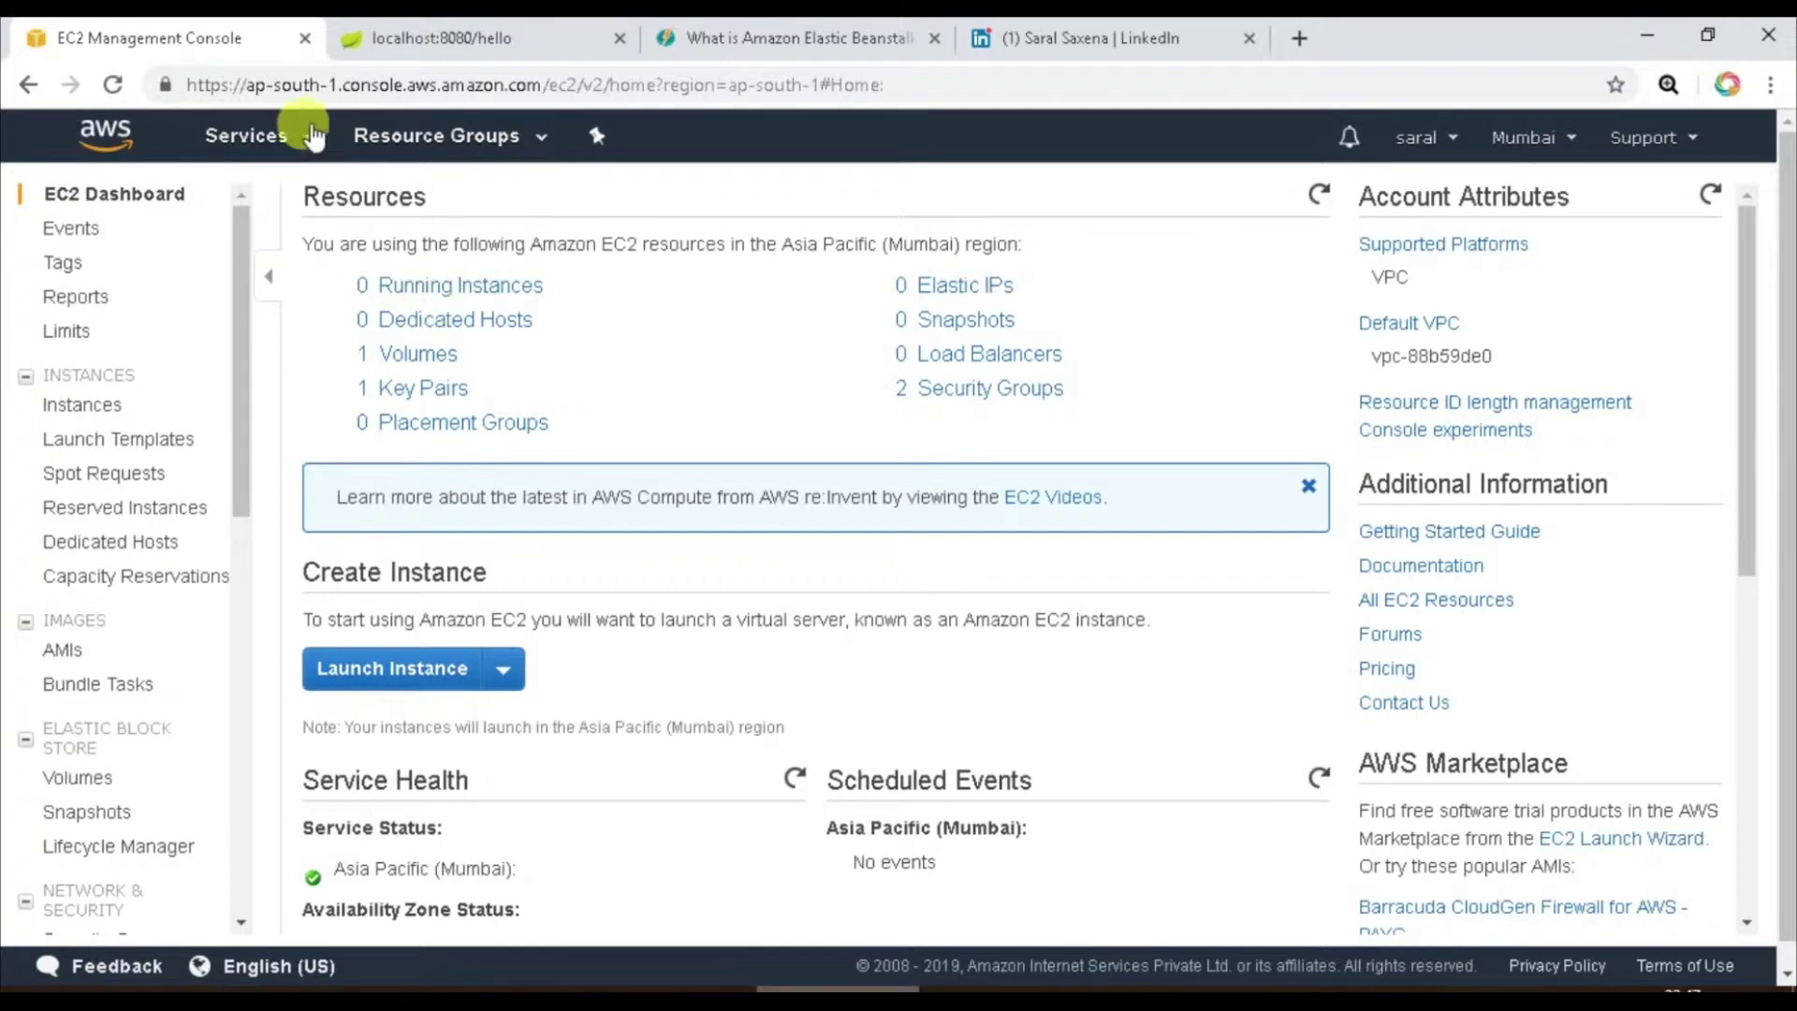
click(279, 138)
click(120, 305)
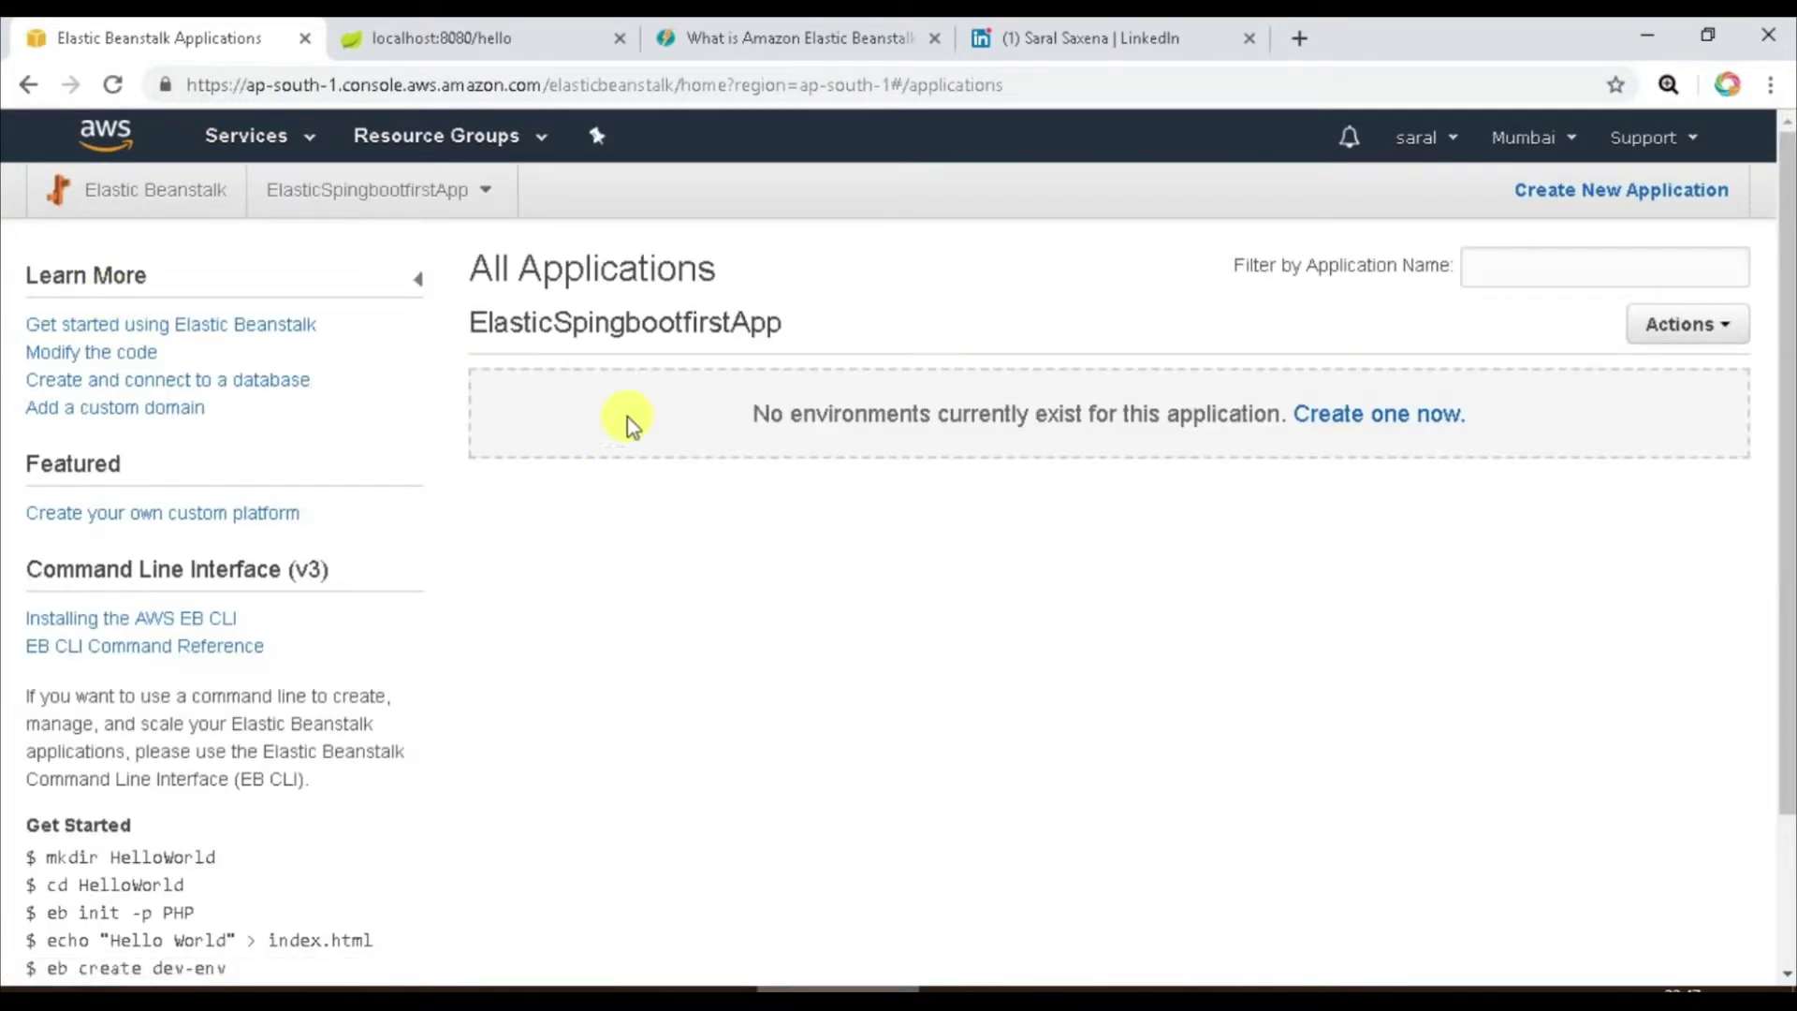
Create a new Elastic Beanstalk application named "Elastic Boot First App" without a description or tags.
click(1613, 197)
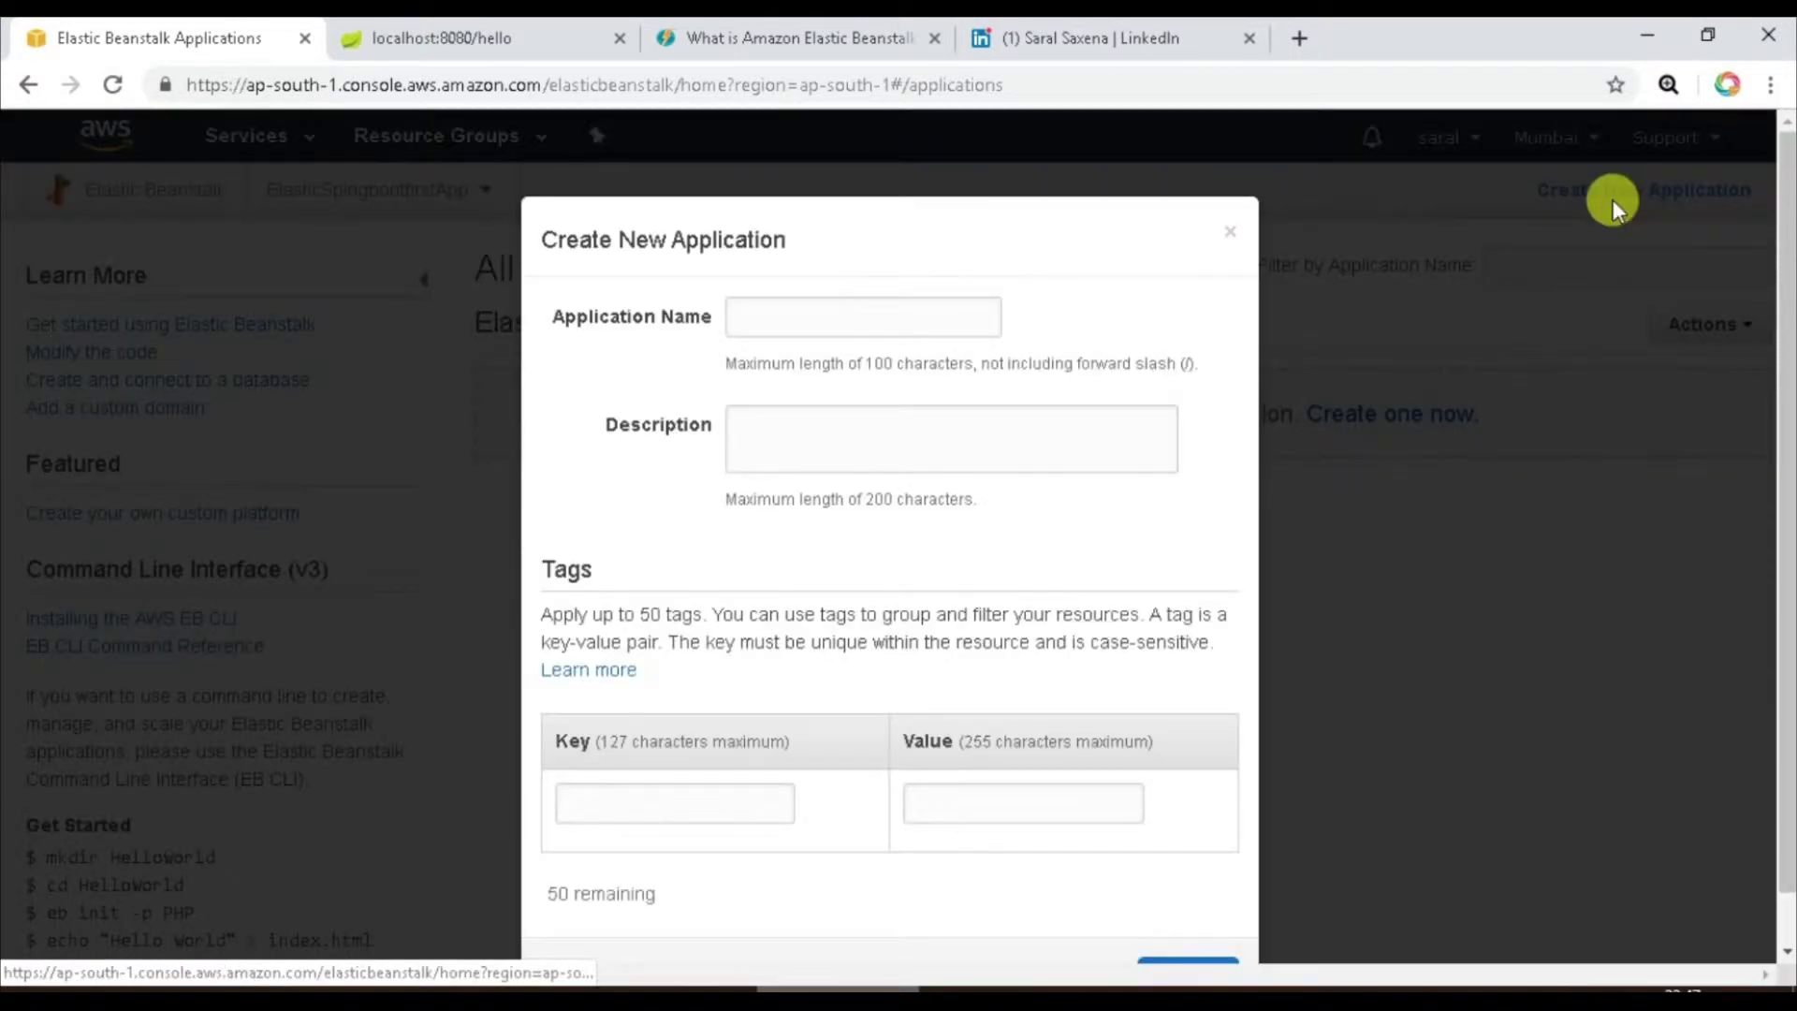
click(966, 299)
text(Elast)
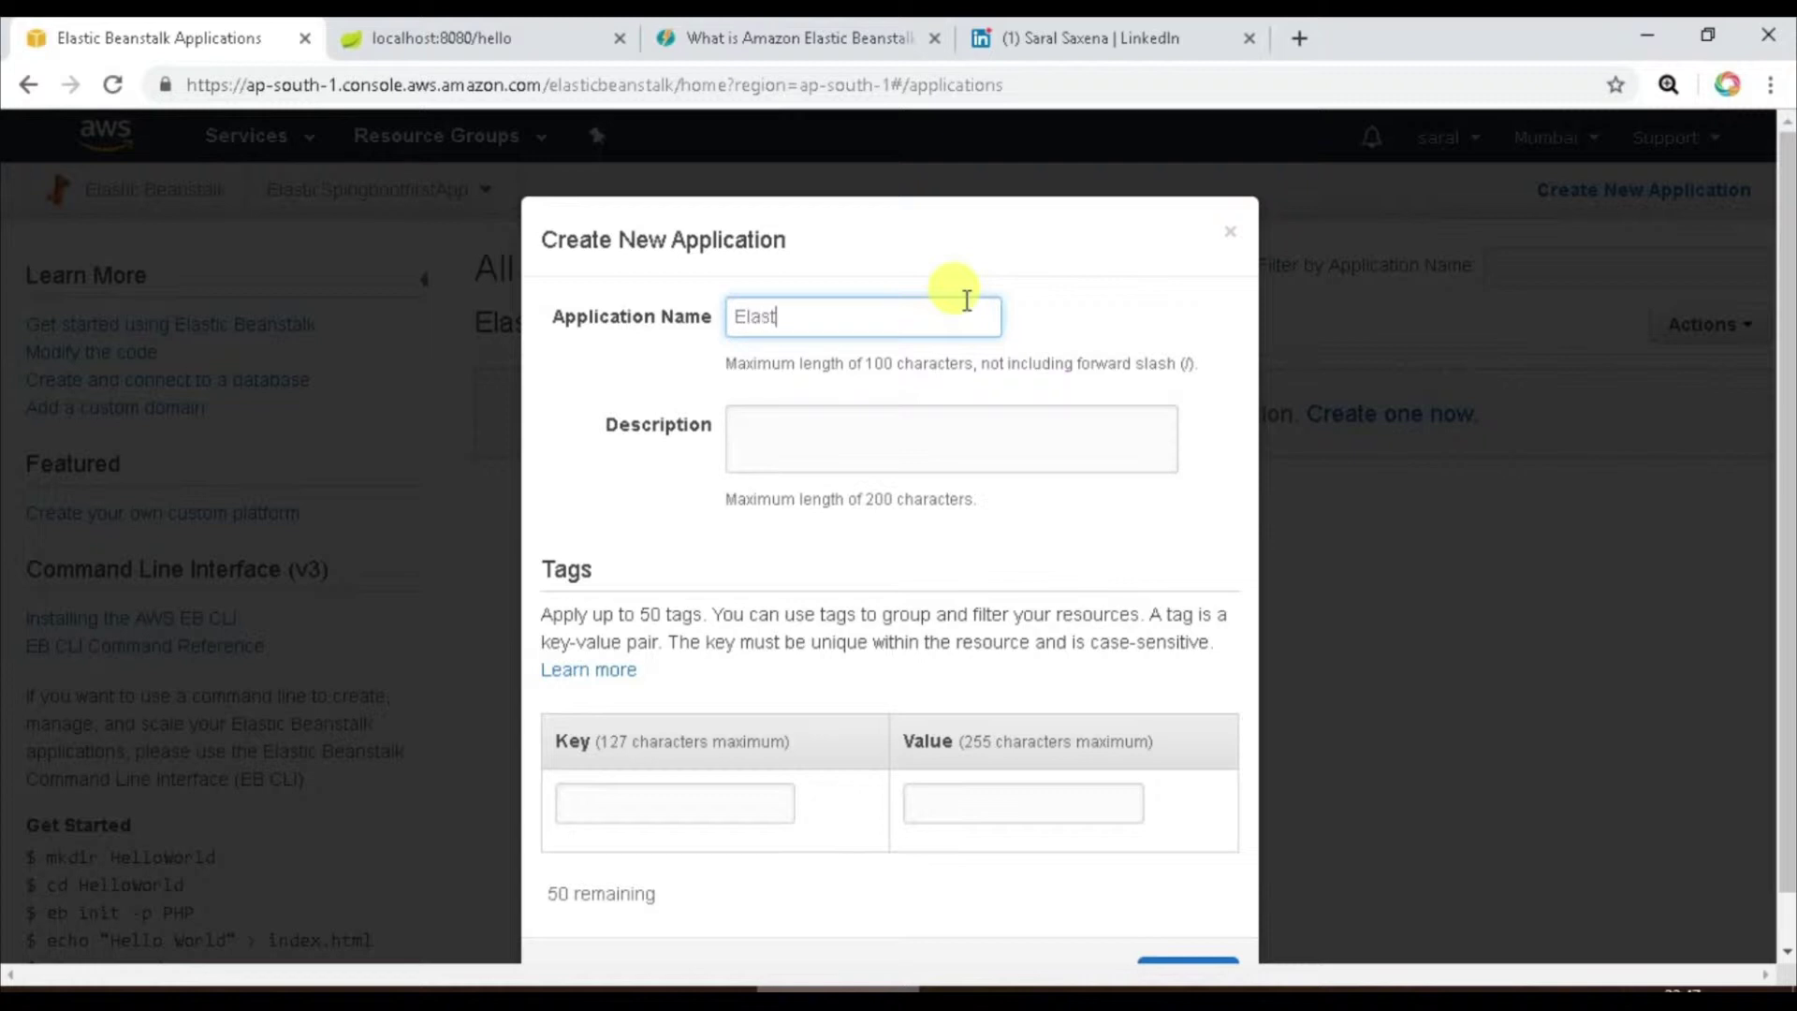
text(icBoot first App)
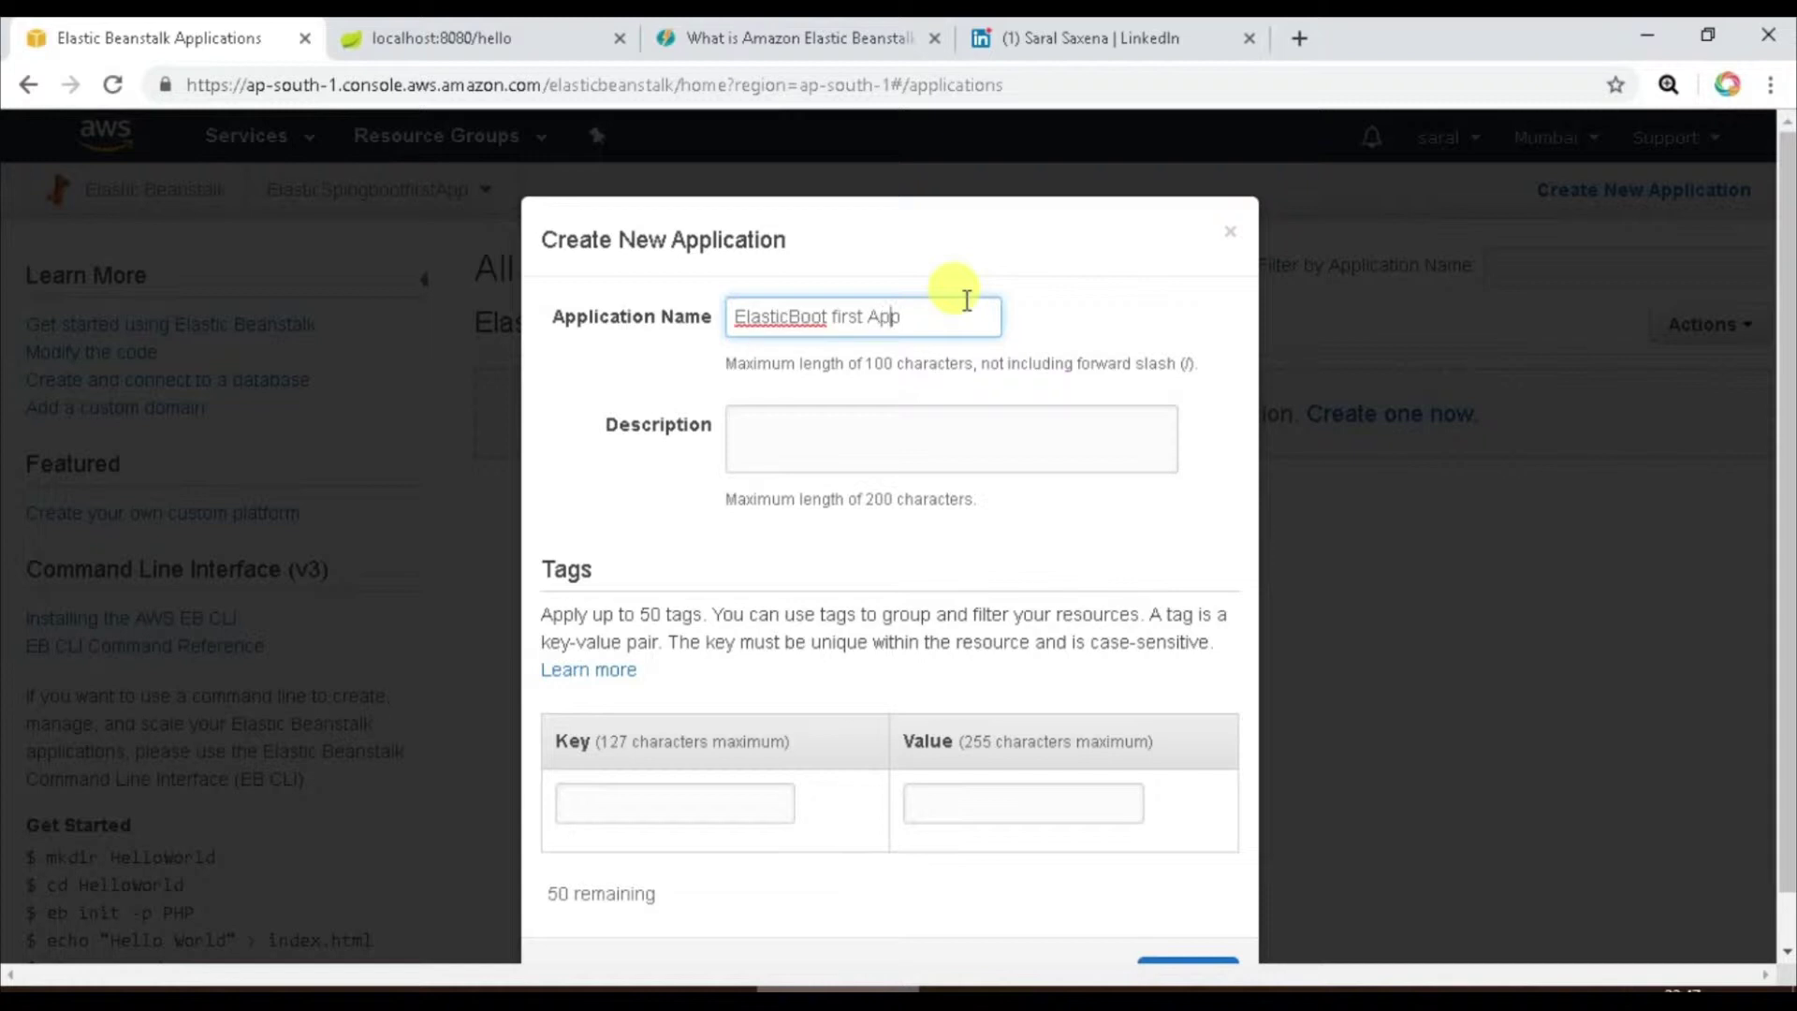
key(Delete)
text(F)
click(876, 441)
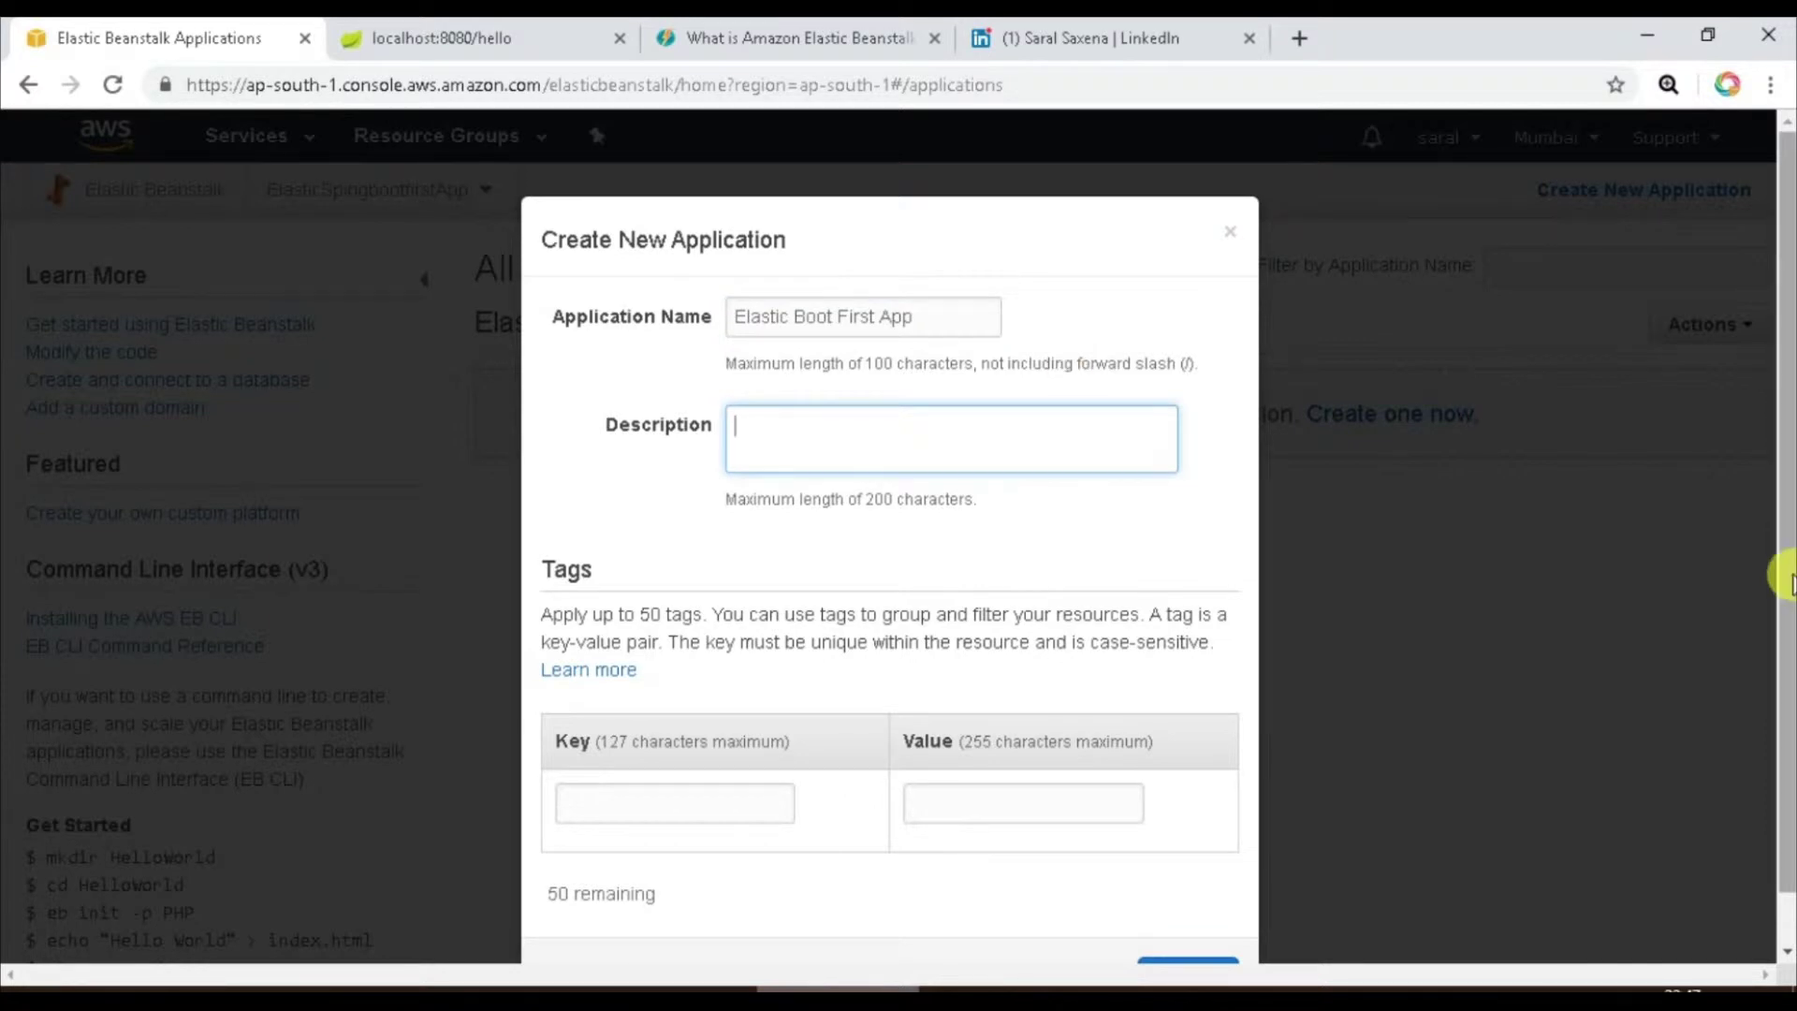
scroll(1785, 576, down, 1)
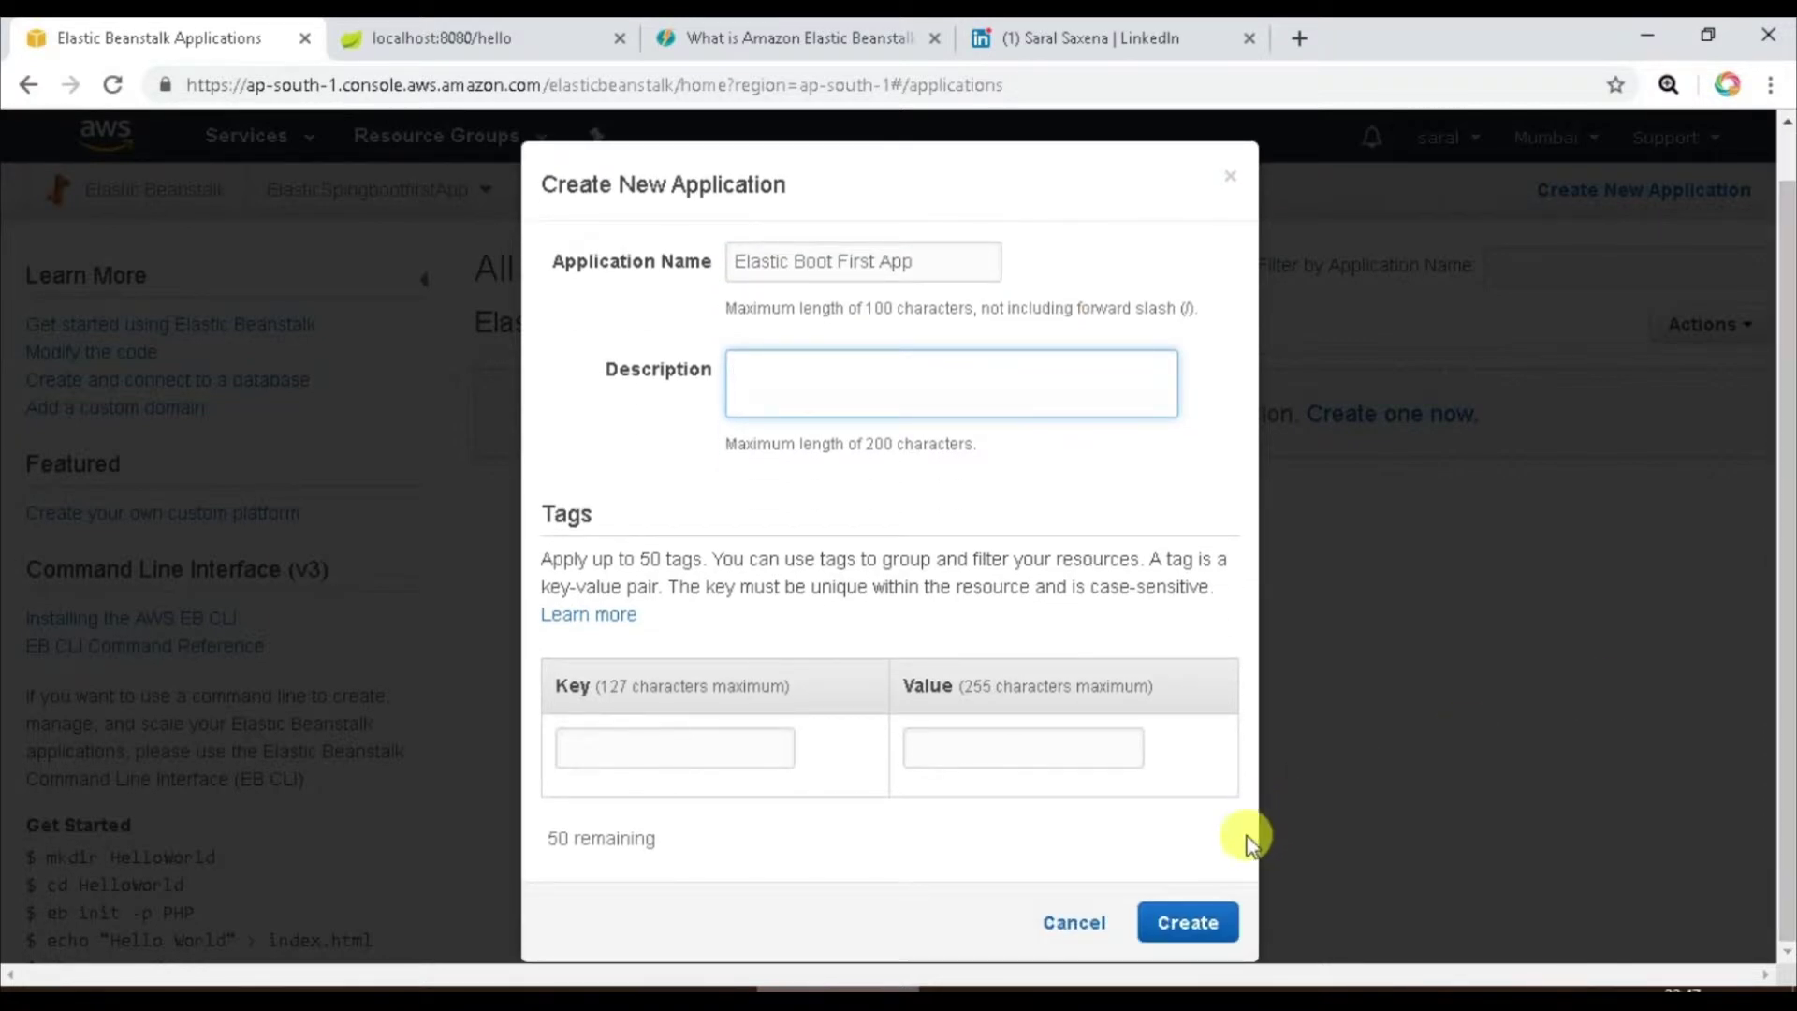
click(1213, 915)
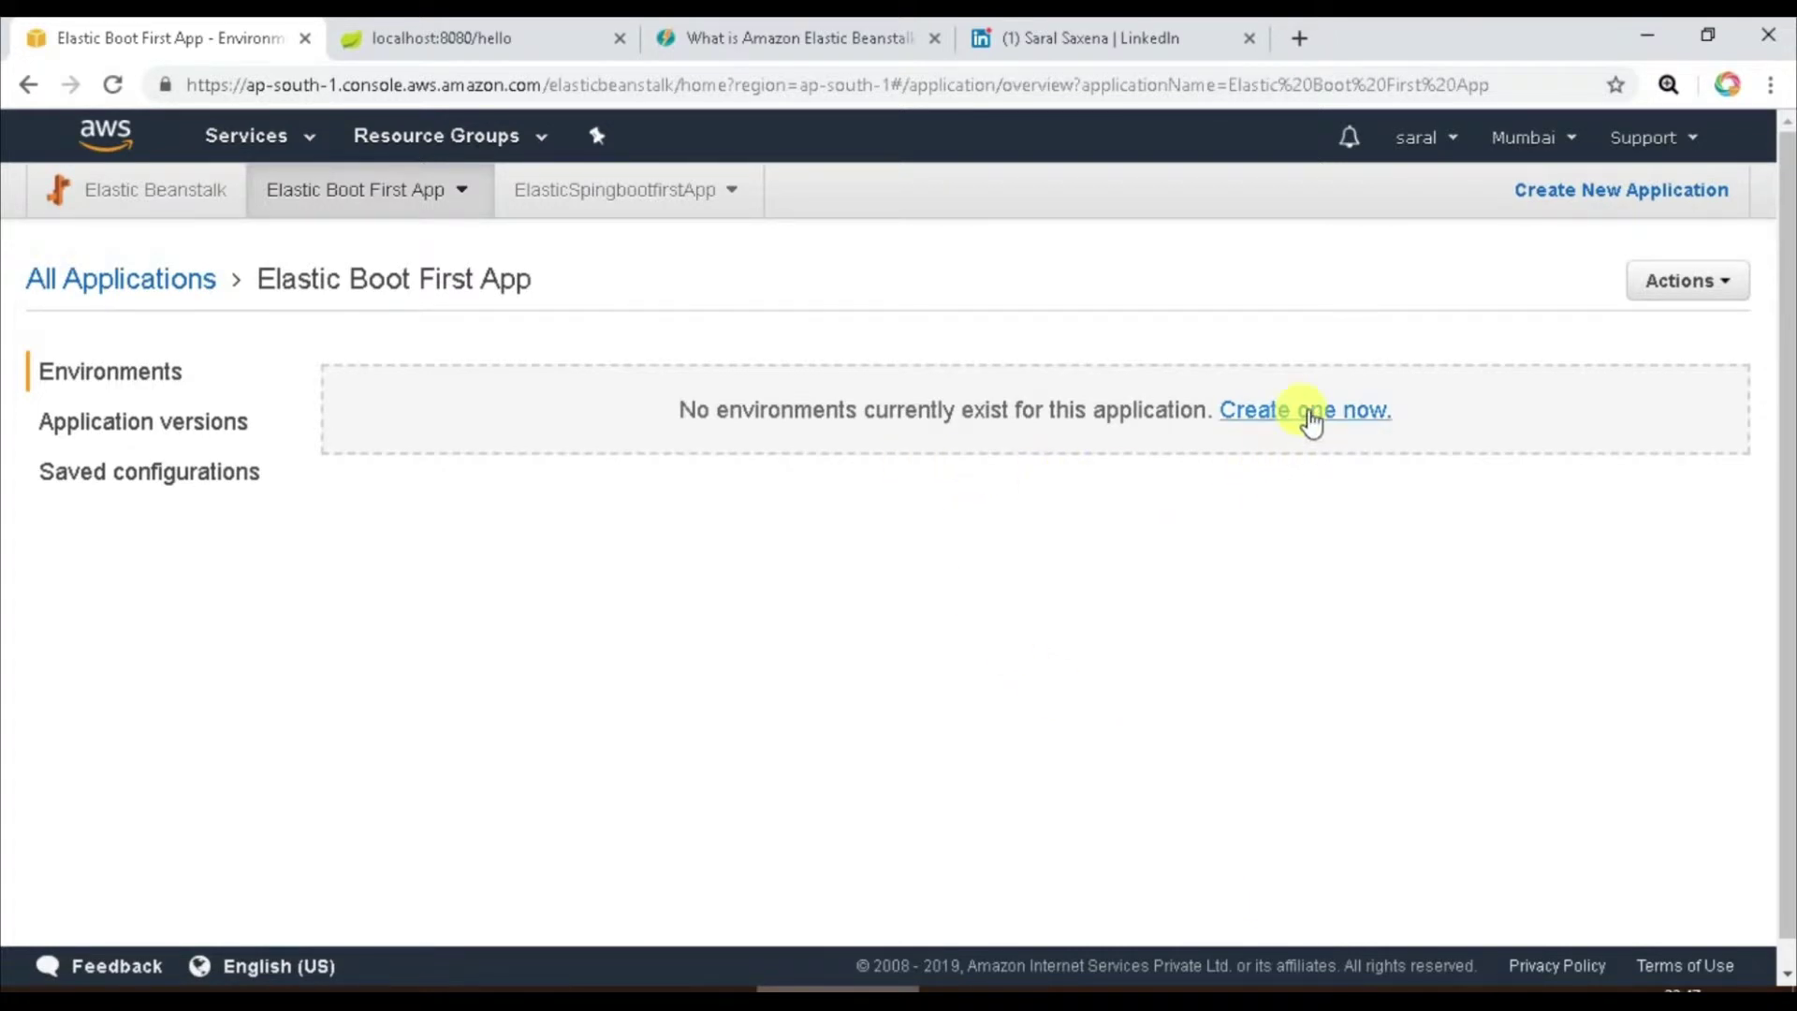
Start a web server environment for the new application and set its preconfigured platform to Tomcat.
click(1306, 412)
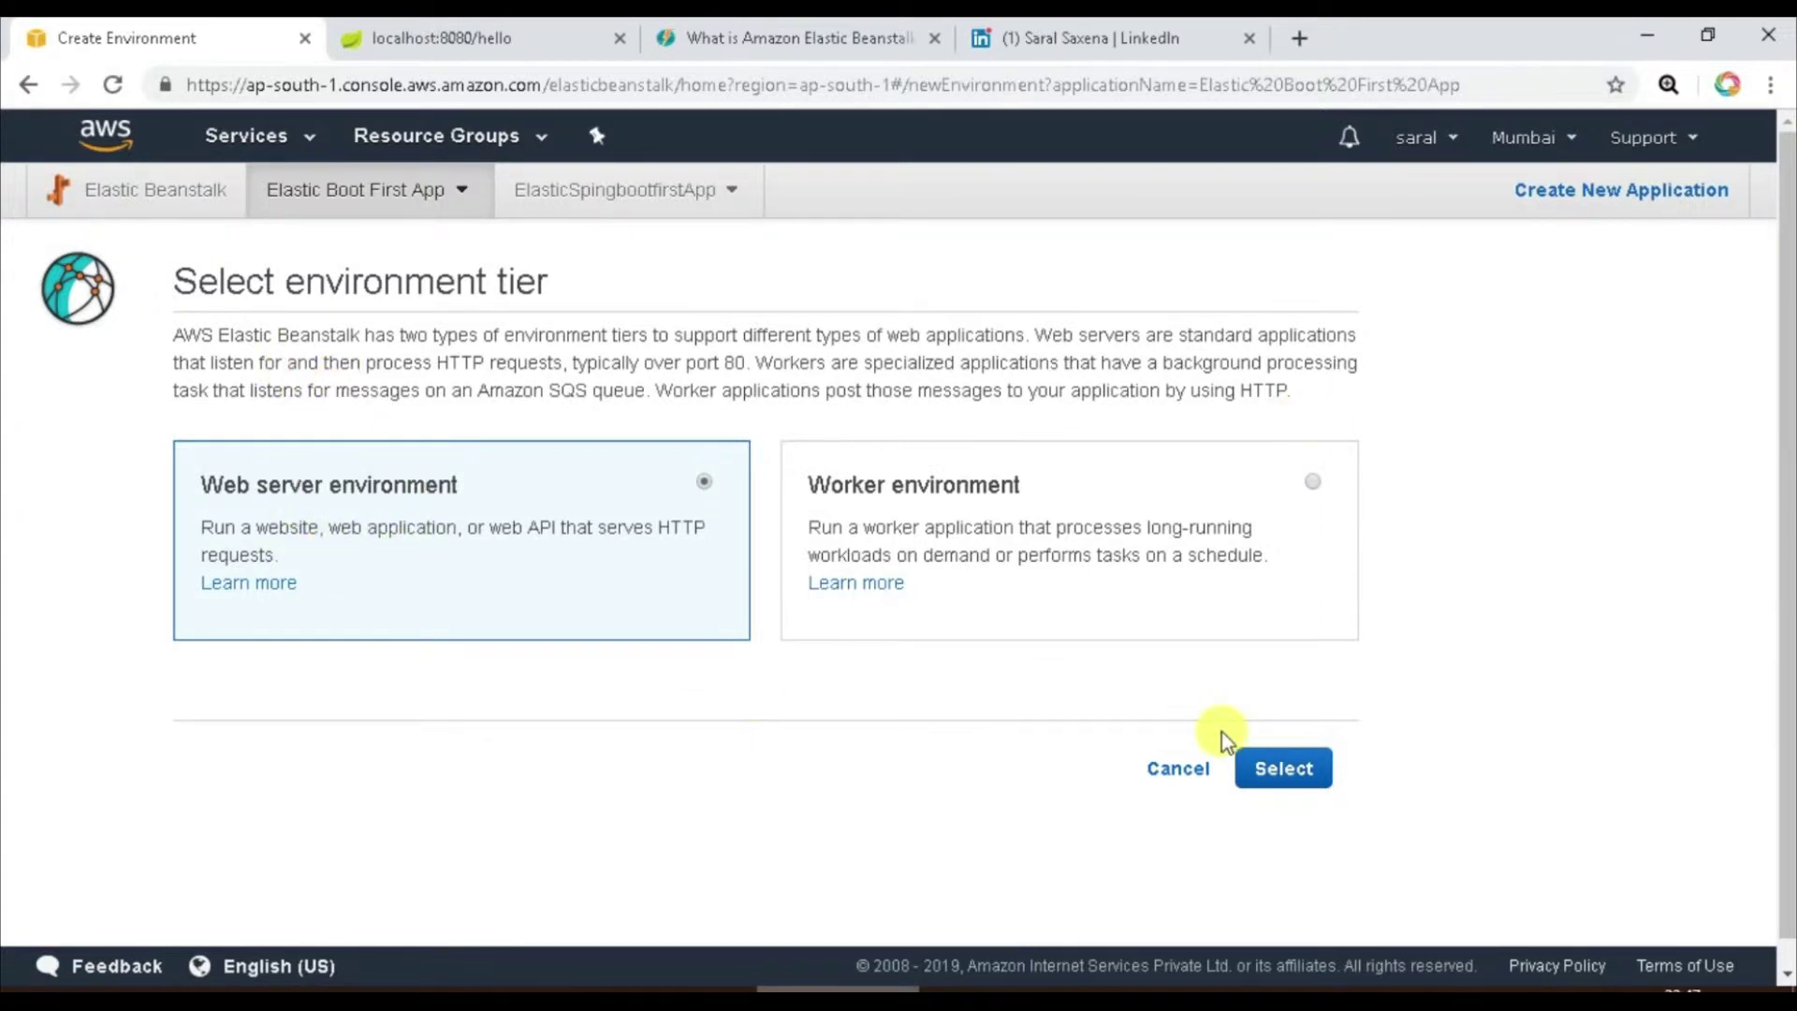
click(1280, 769)
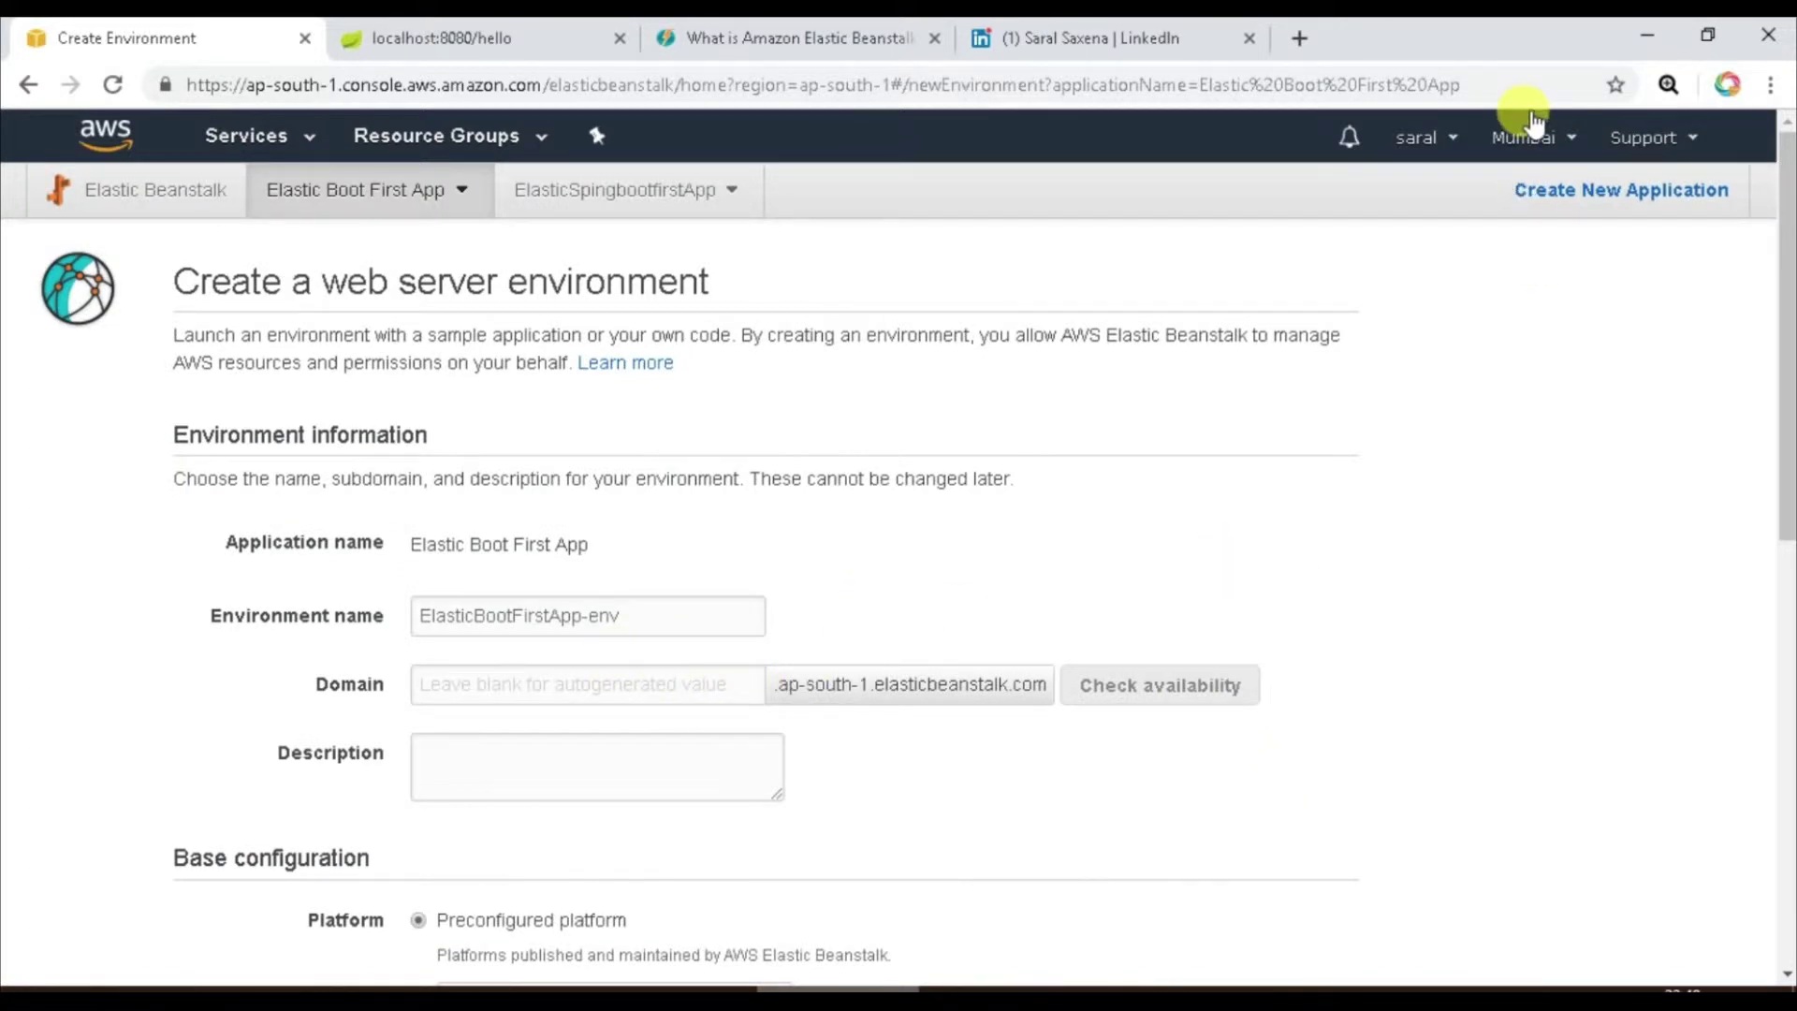
drag(1785, 416, 1784, 614)
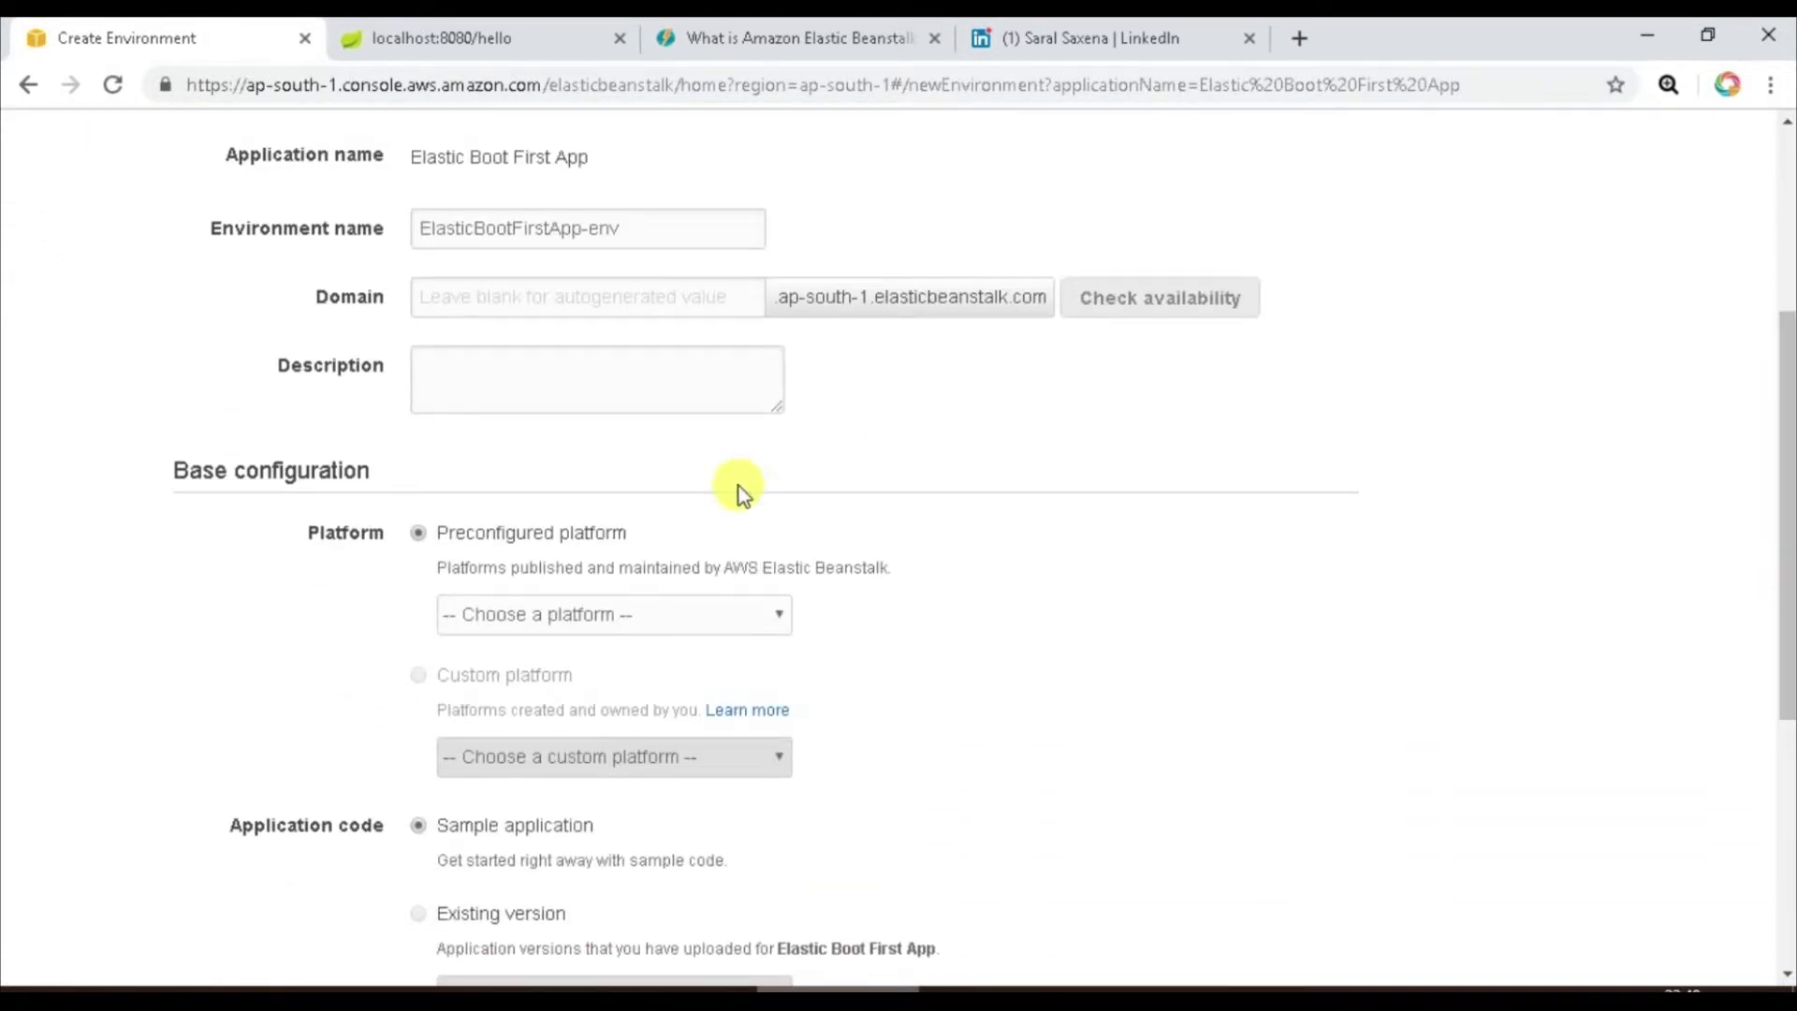
click(625, 617)
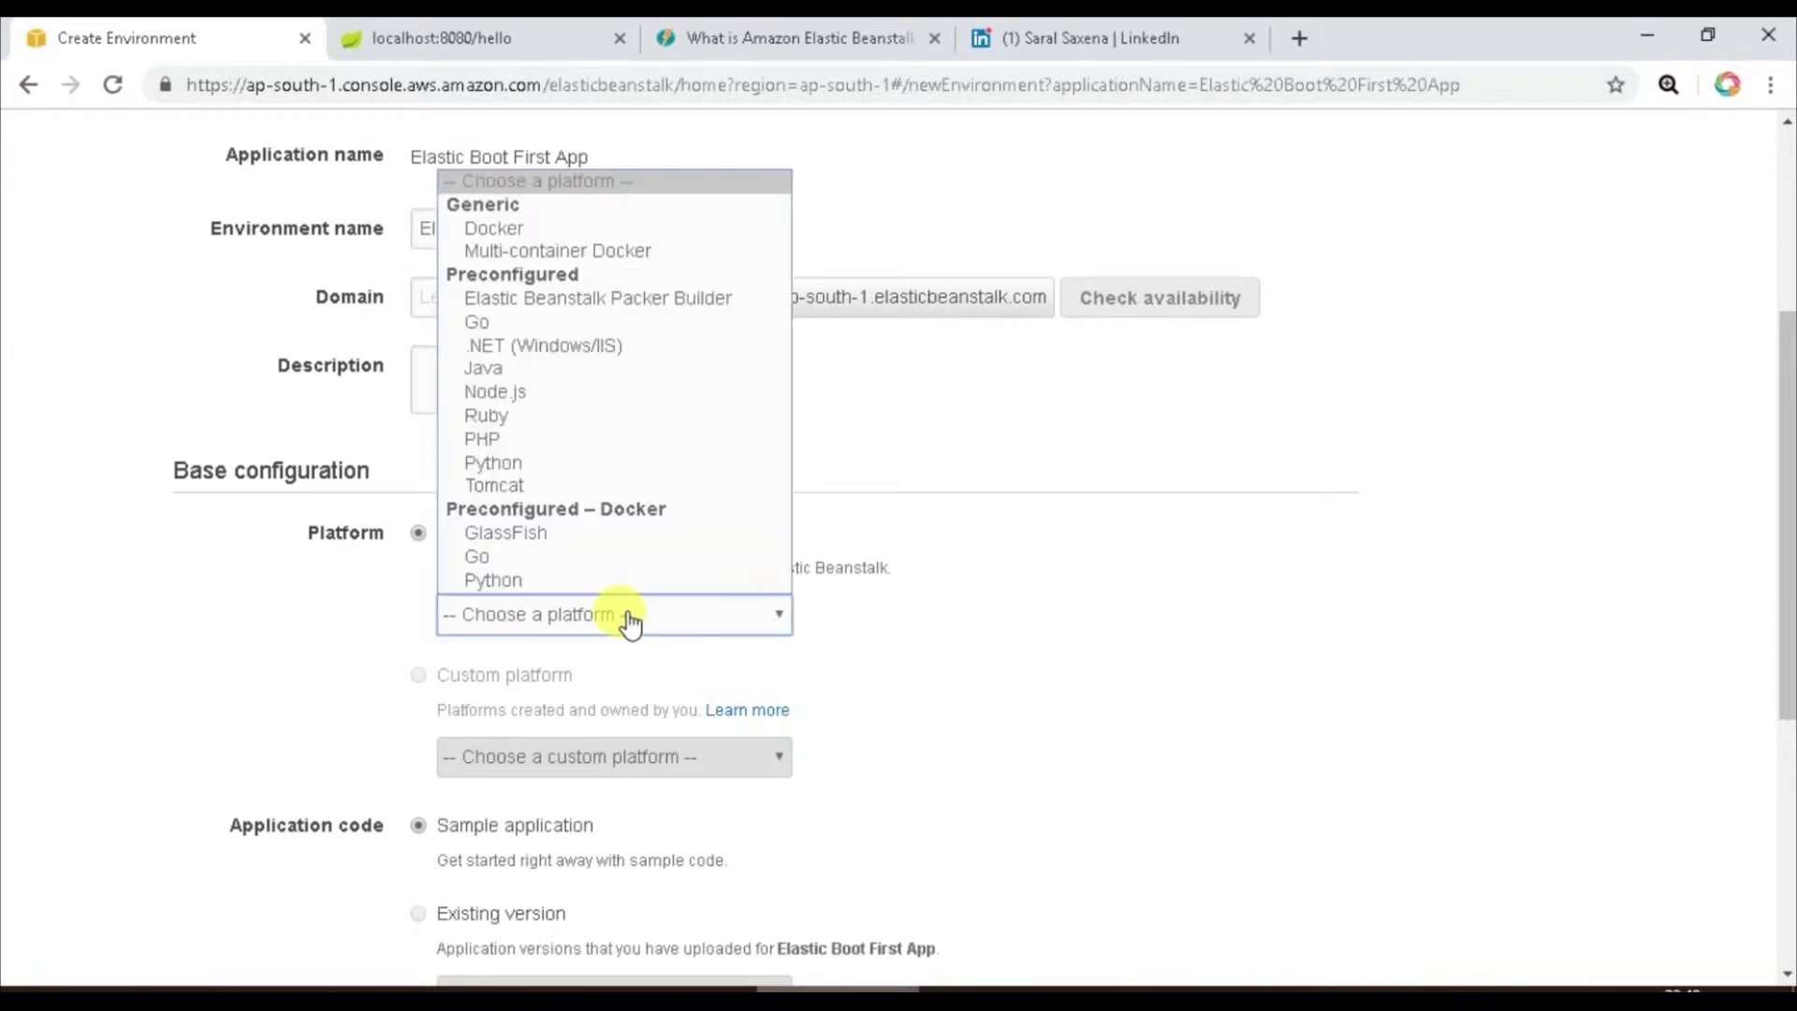
click(576, 484)
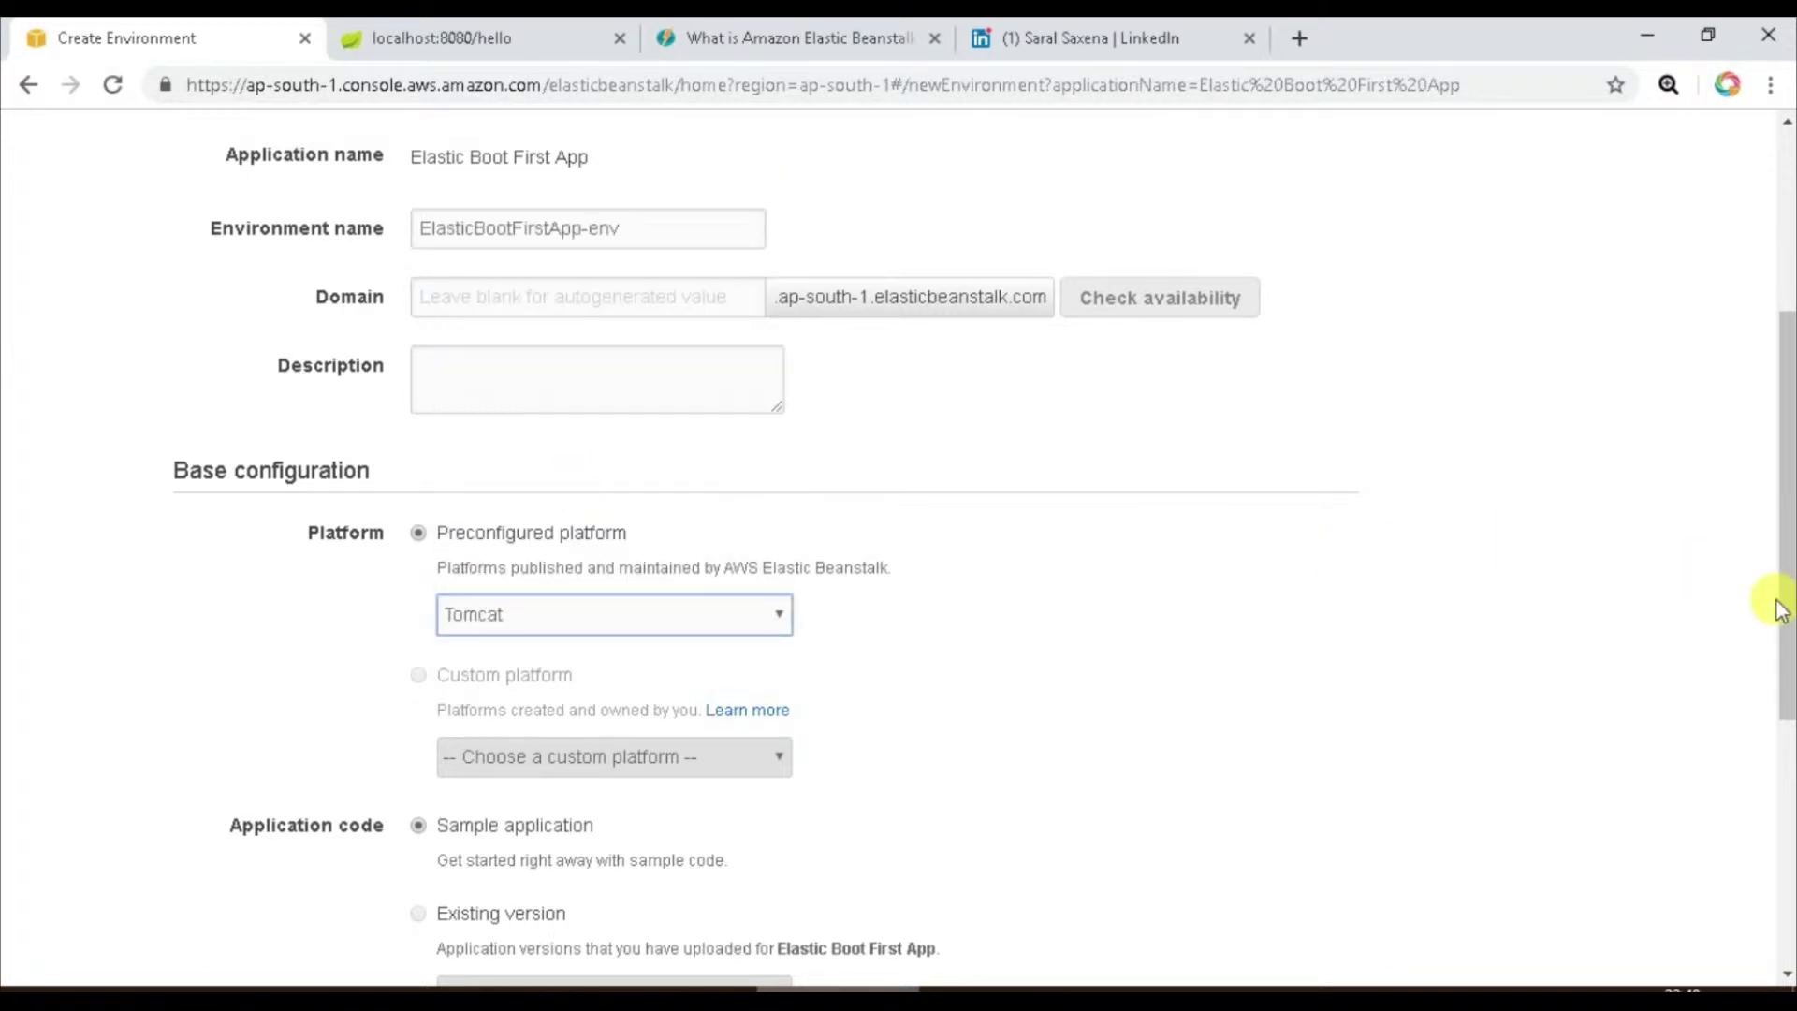
Upload the local file aws-elastic-beanstalk-example-2-0.0.1-SNAPSHOT.war as the environment's application code, keeping the default version label.
drag(1787, 600, 1787, 715)
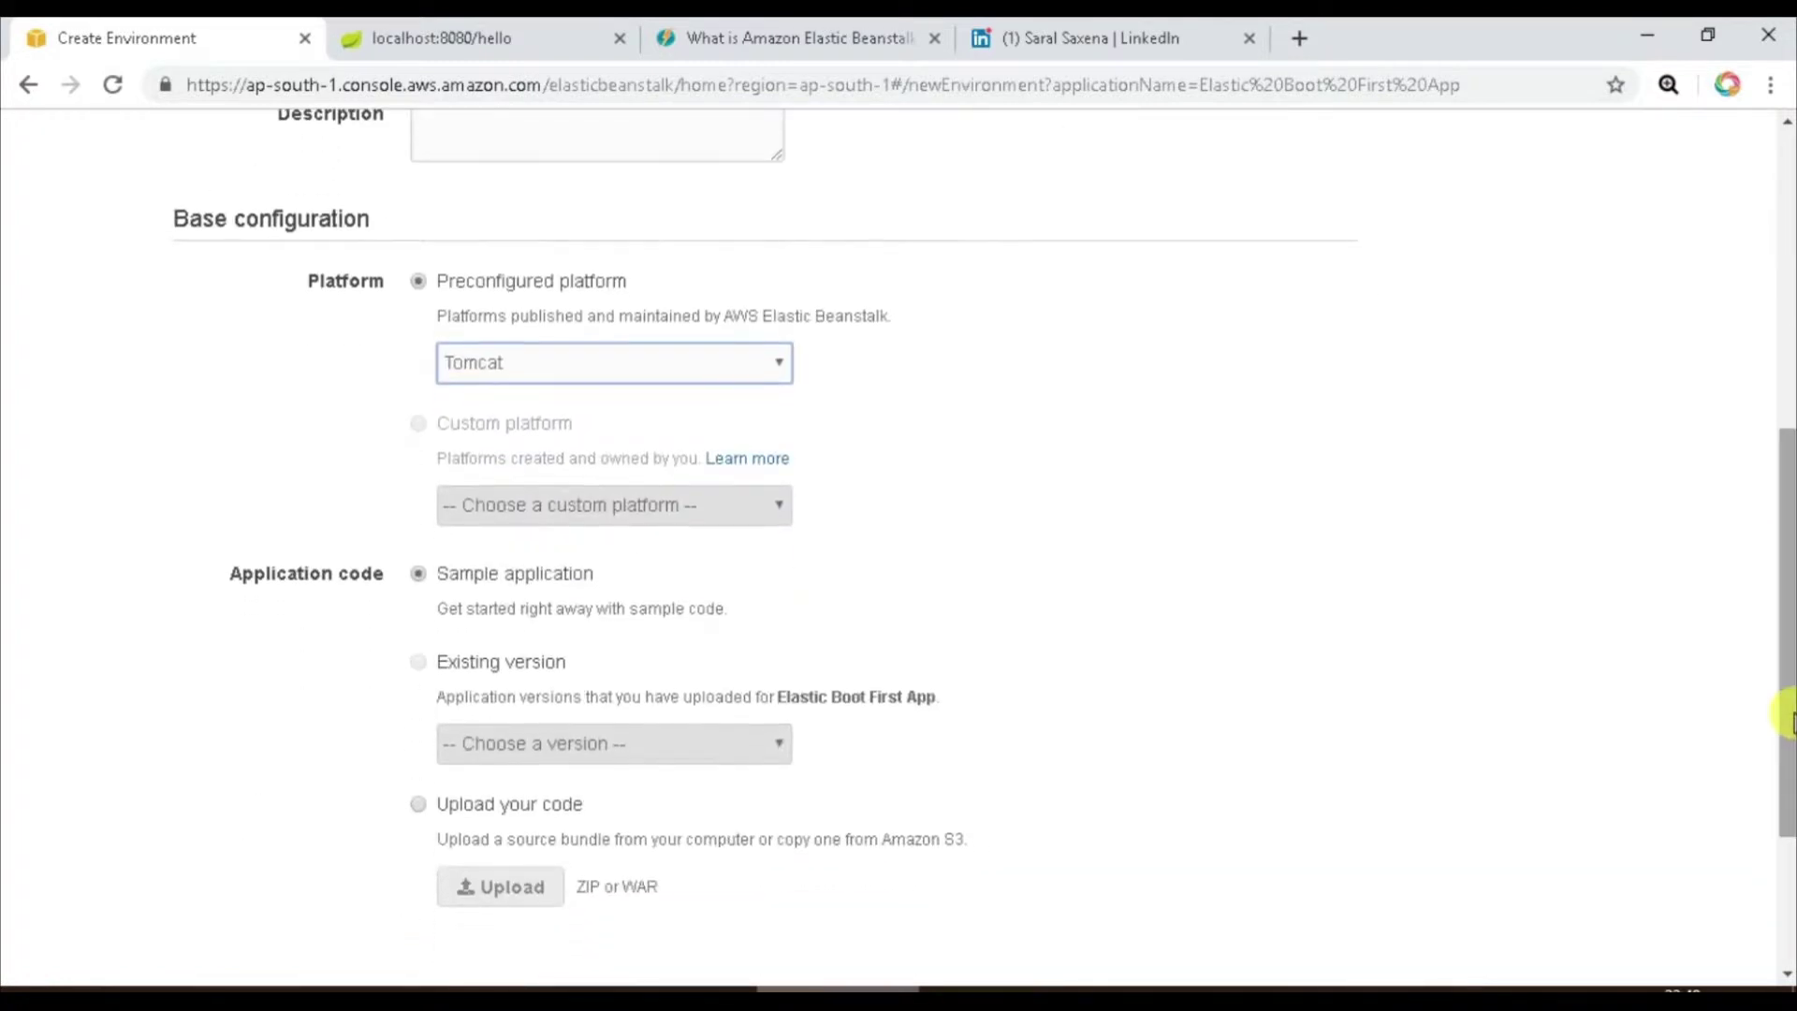
click(419, 806)
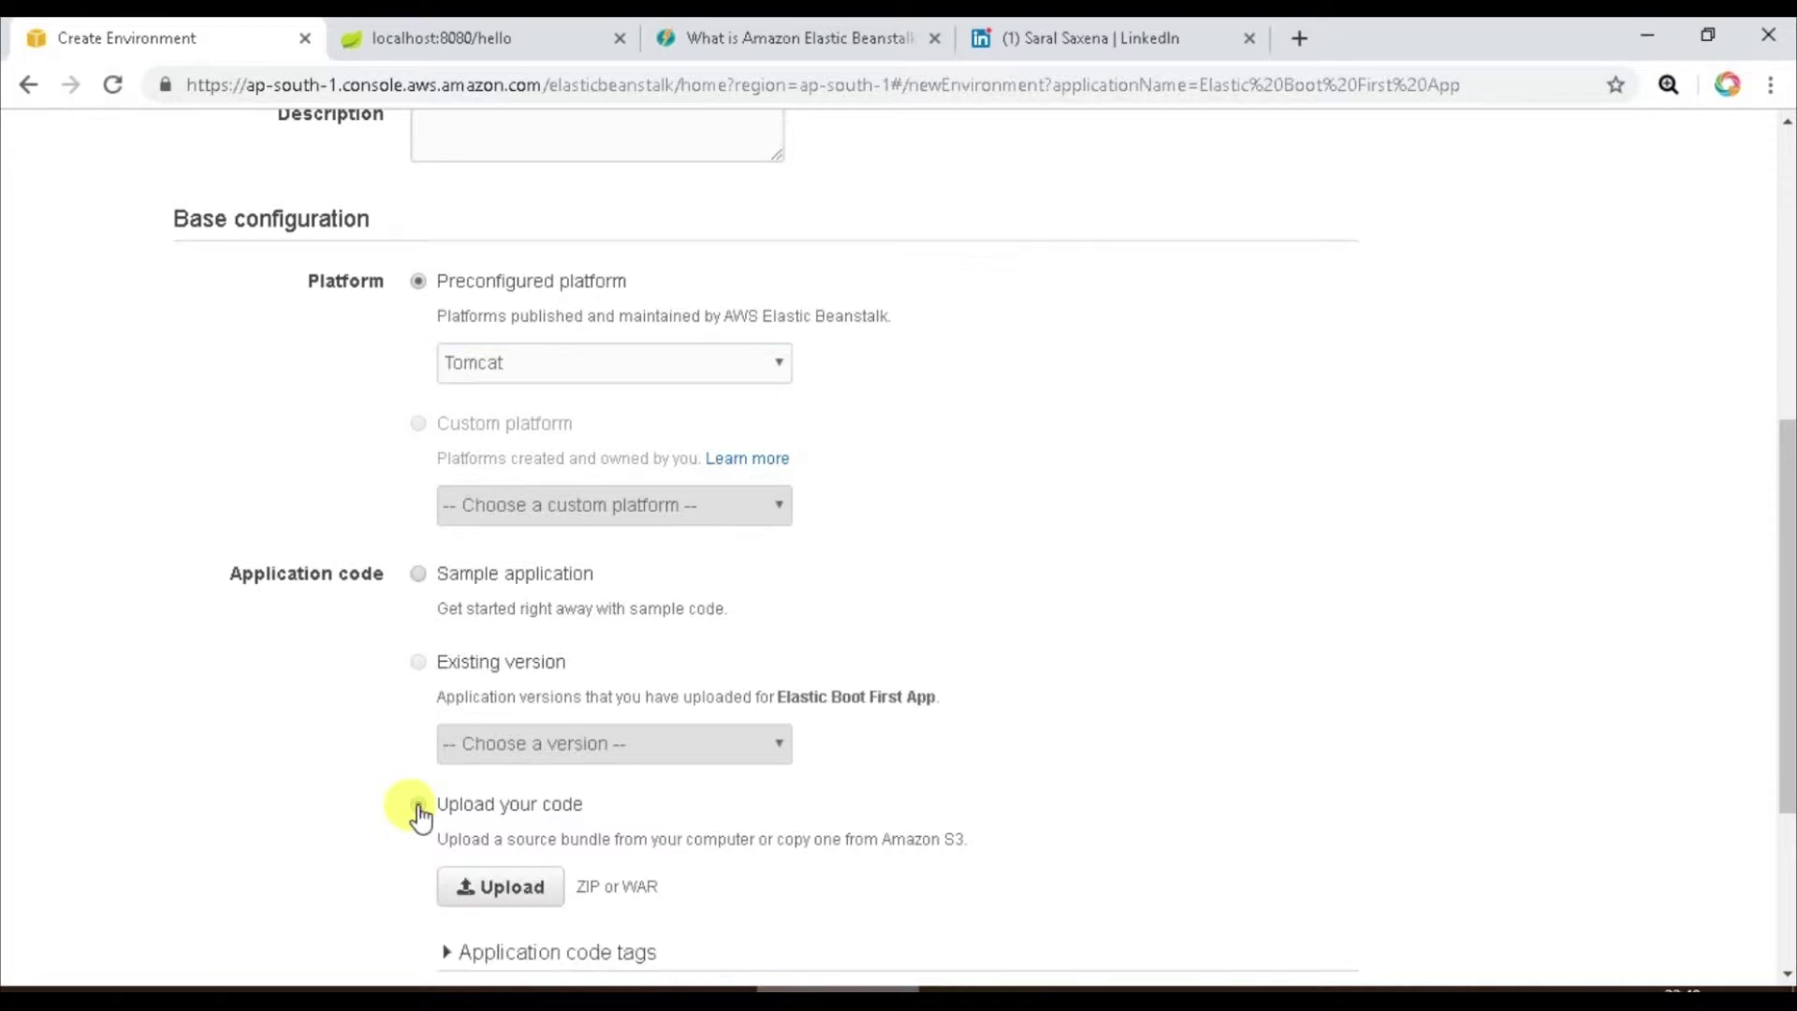
click(491, 889)
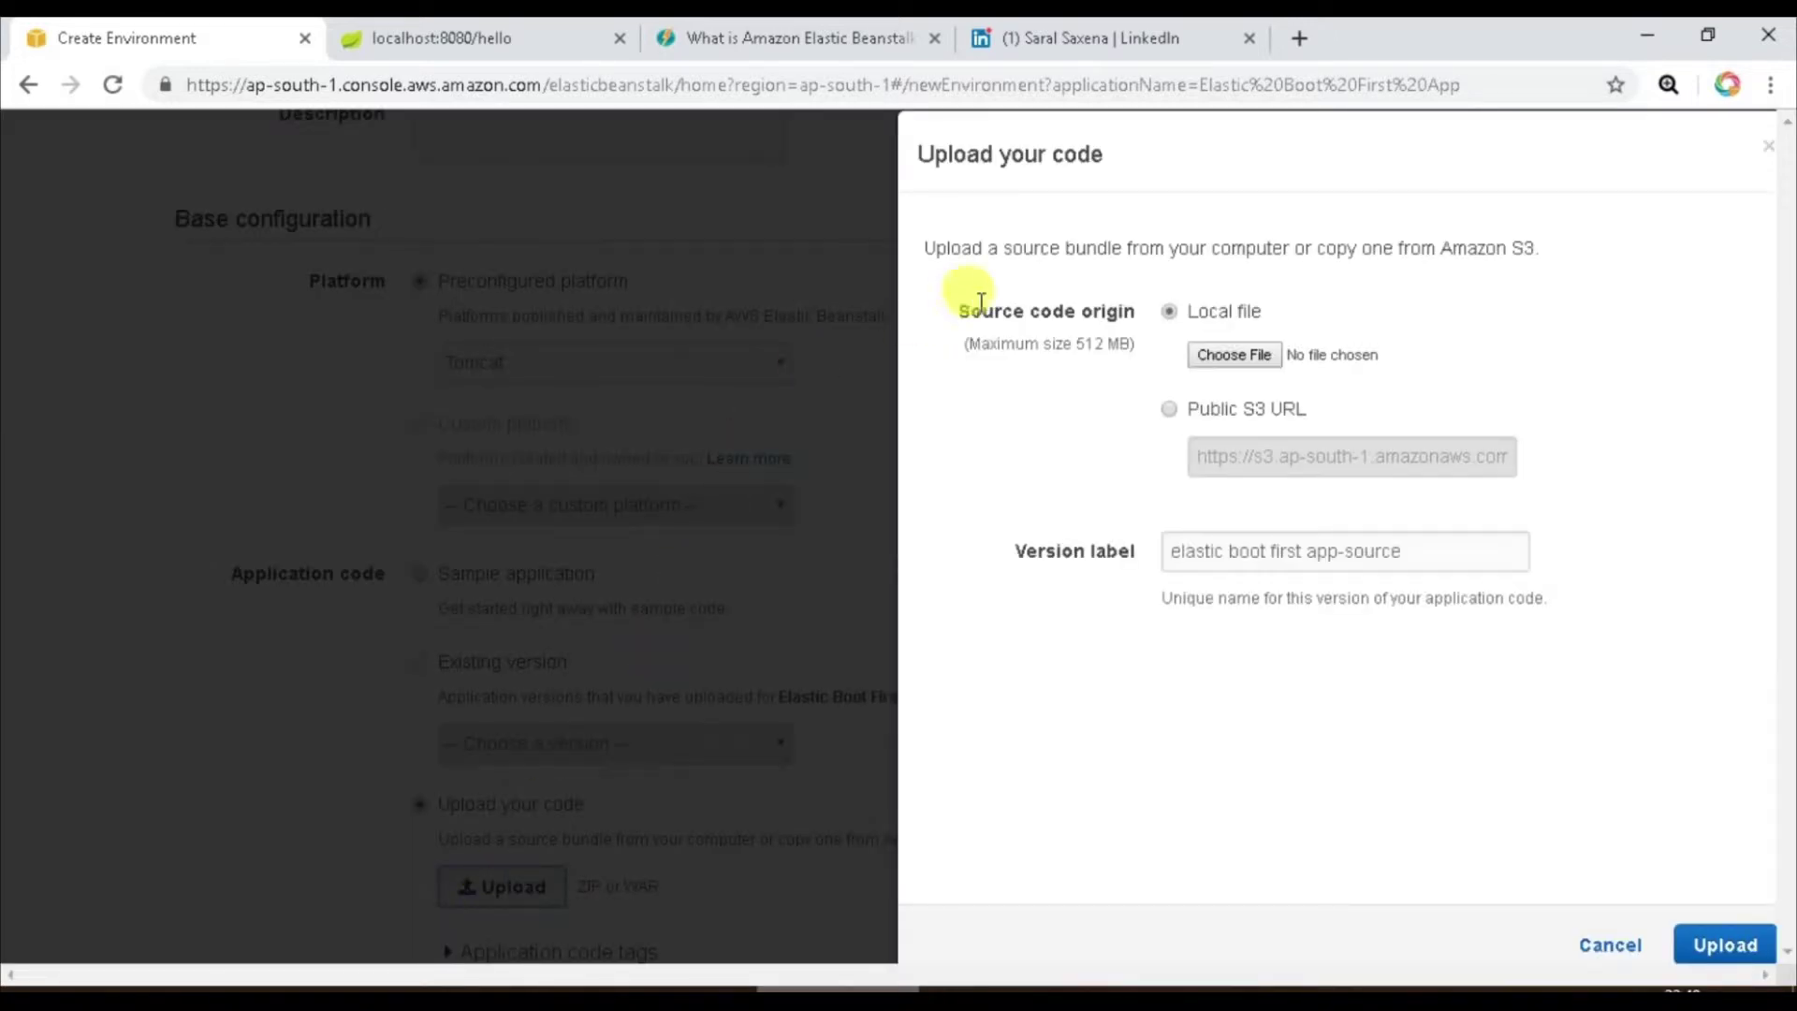
click(1205, 355)
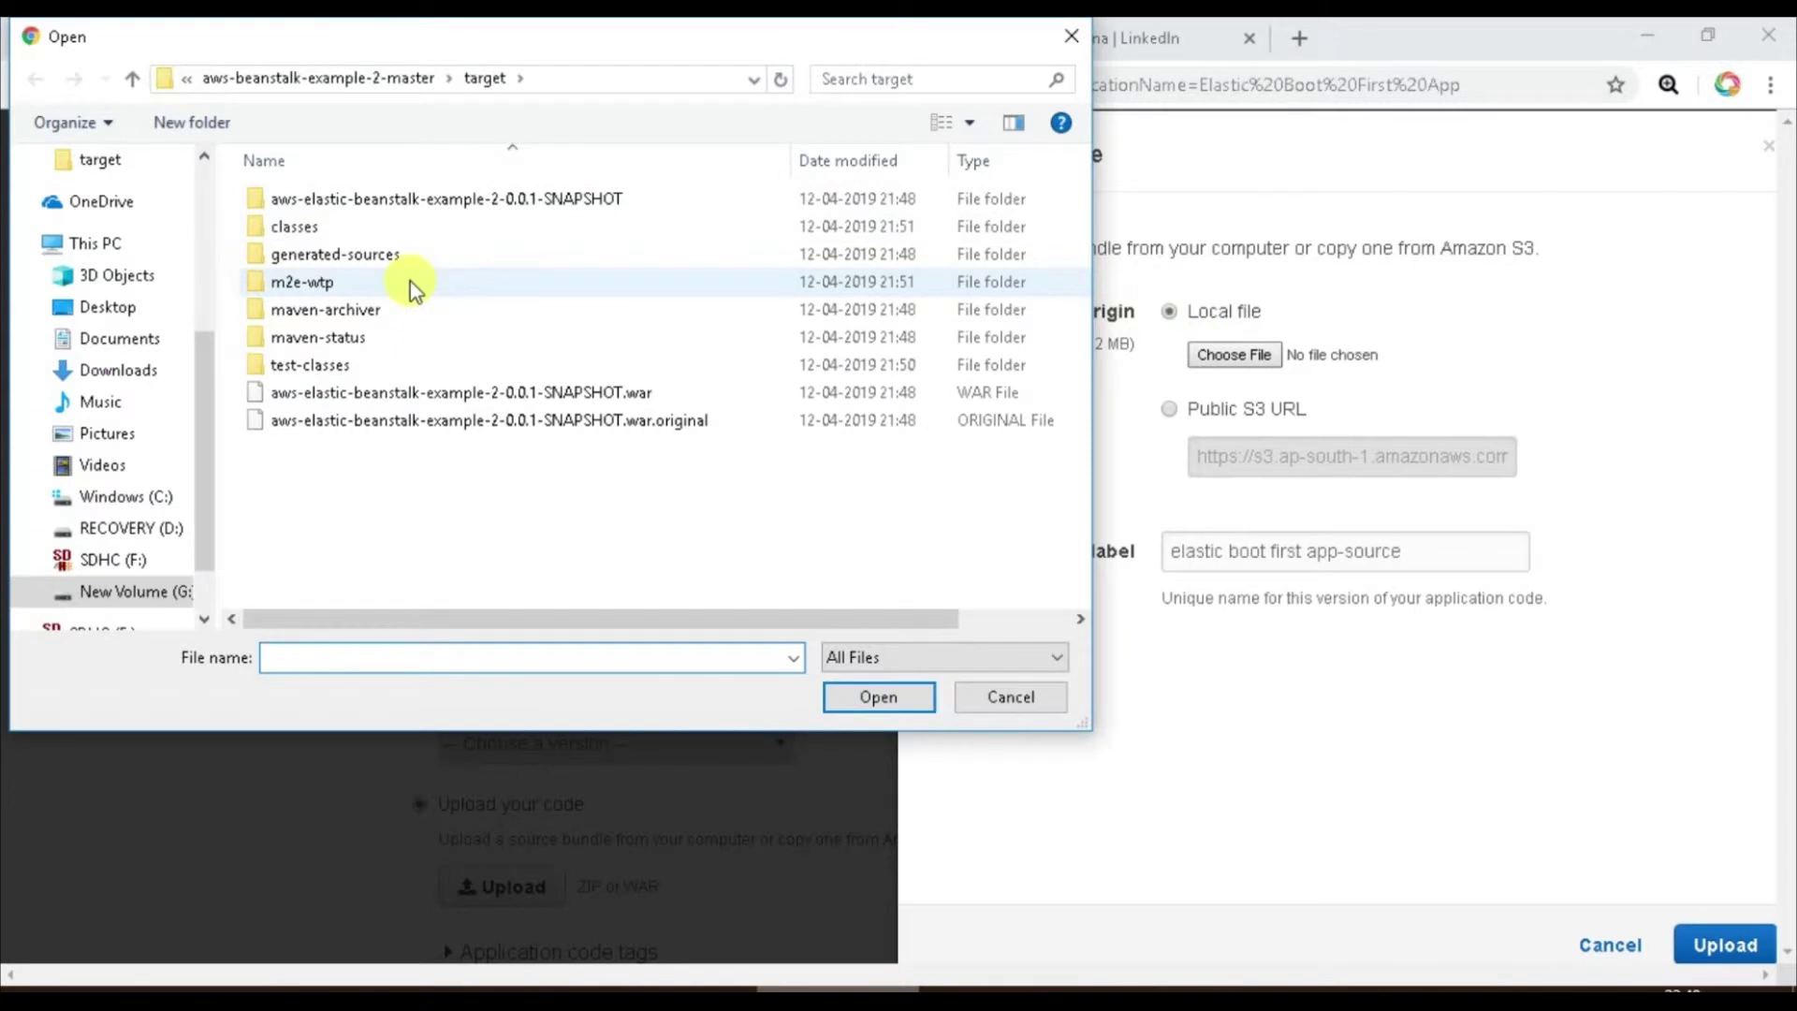
click(490, 398)
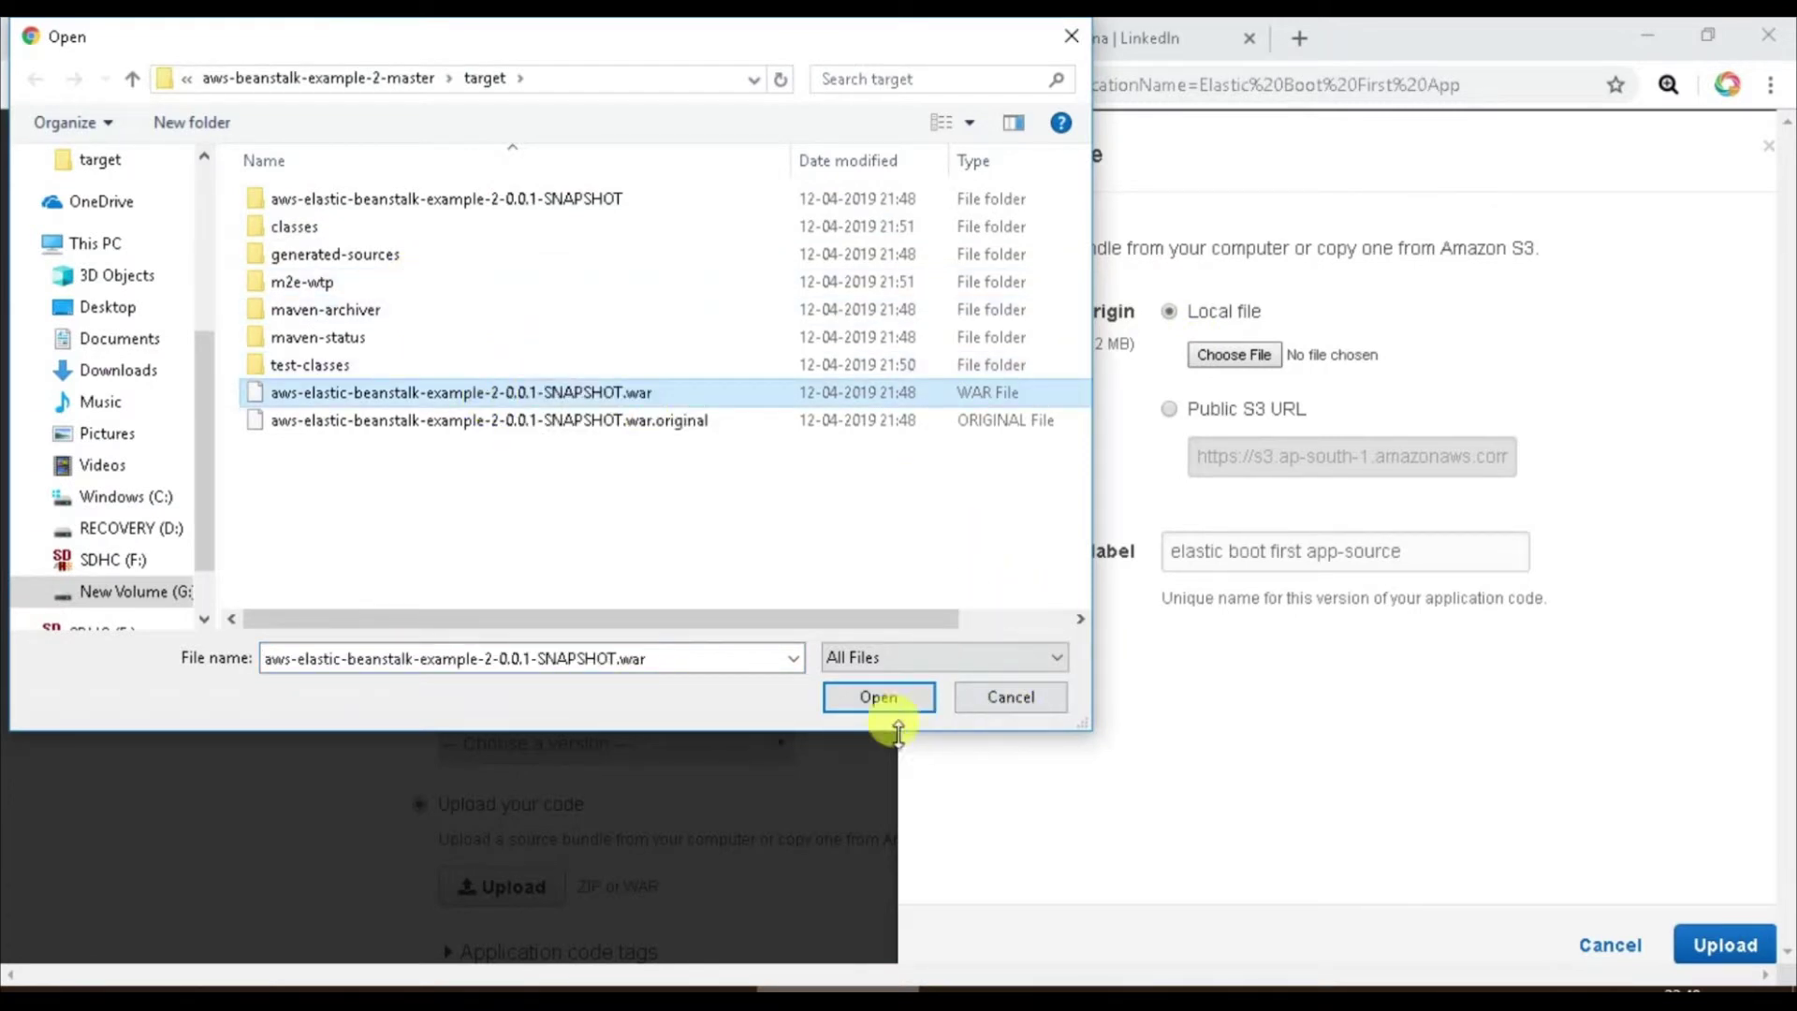
click(877, 700)
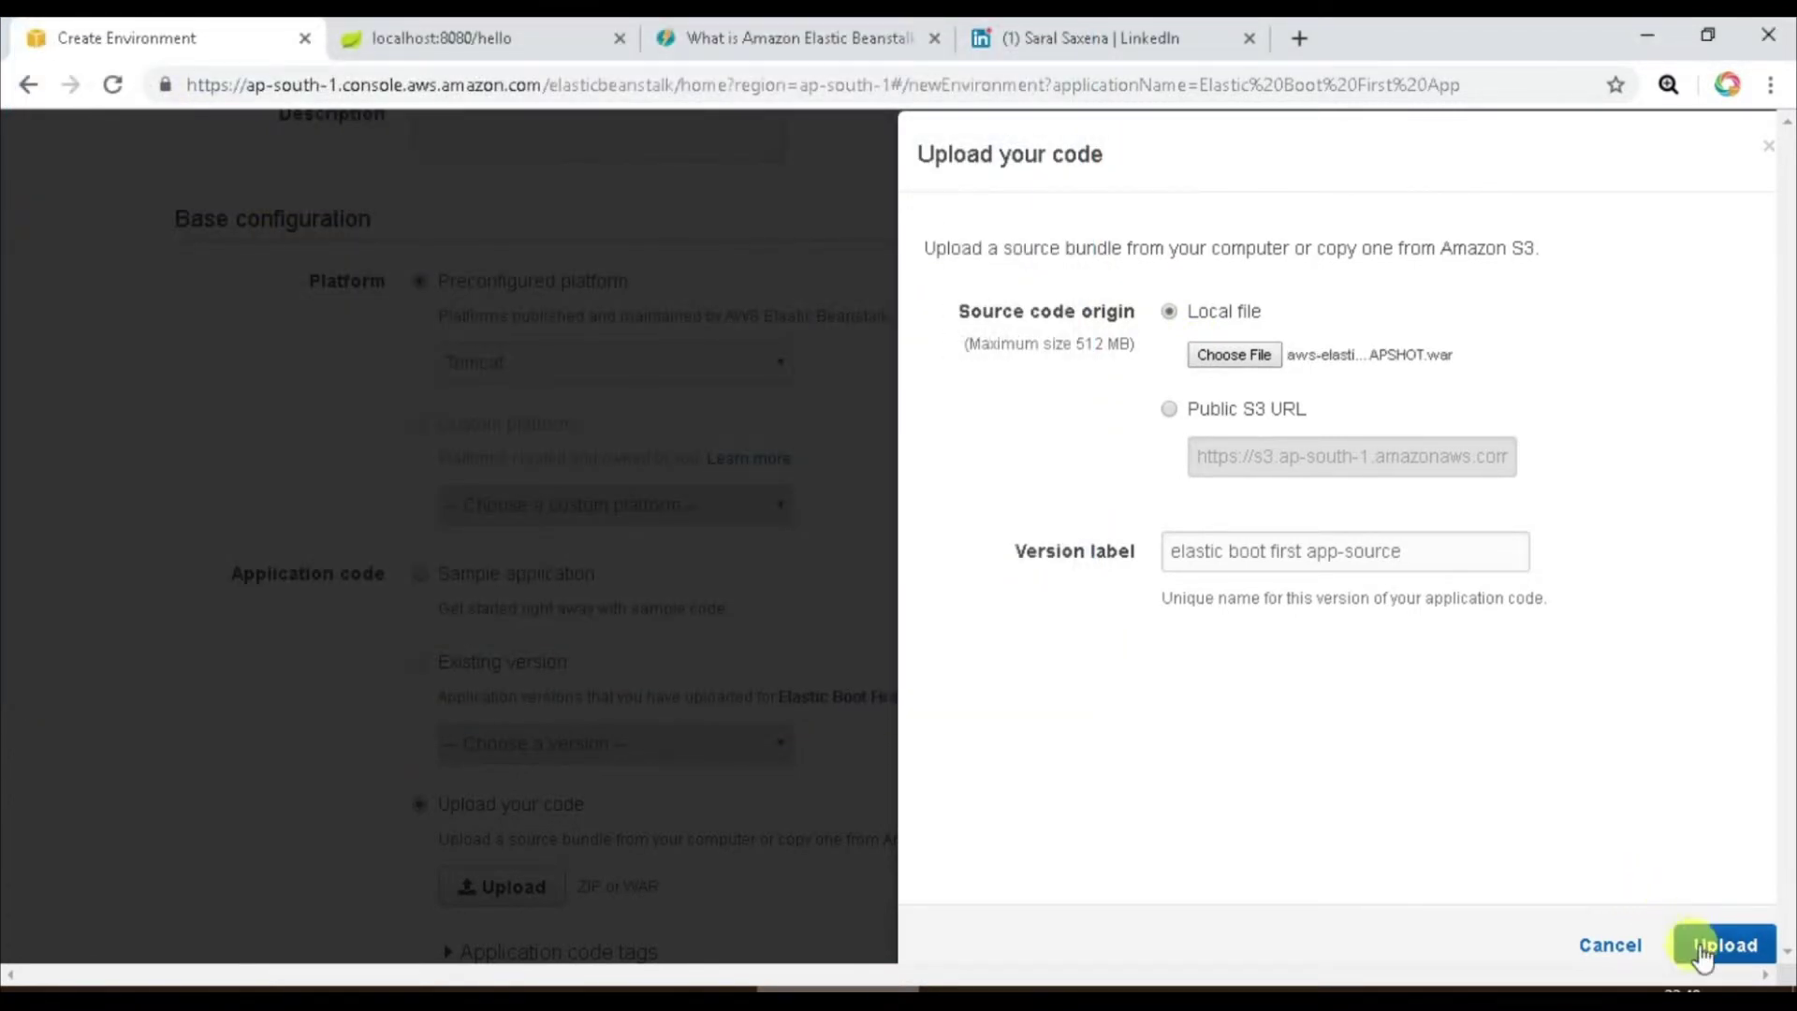
click(1701, 947)
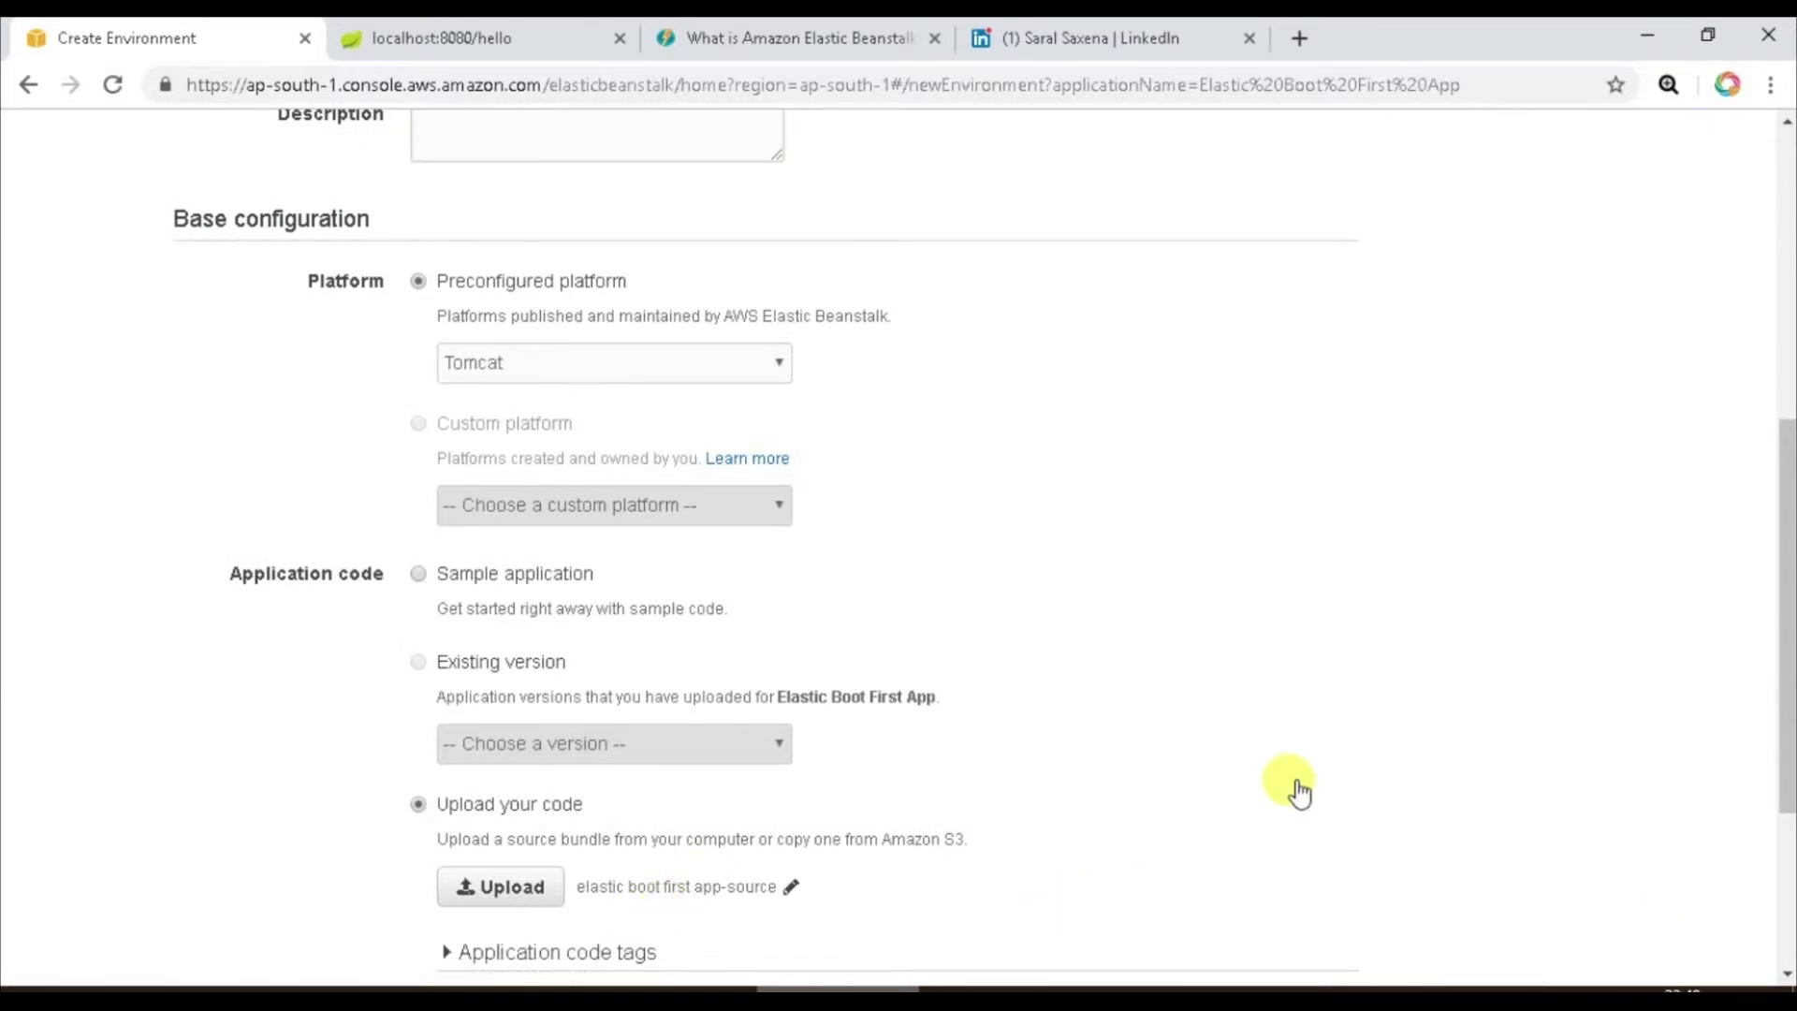
Examine the additional configuration options for the new environment, from software, instances and capacity through to network, database and tags.
scroll(1789, 606, down, 3)
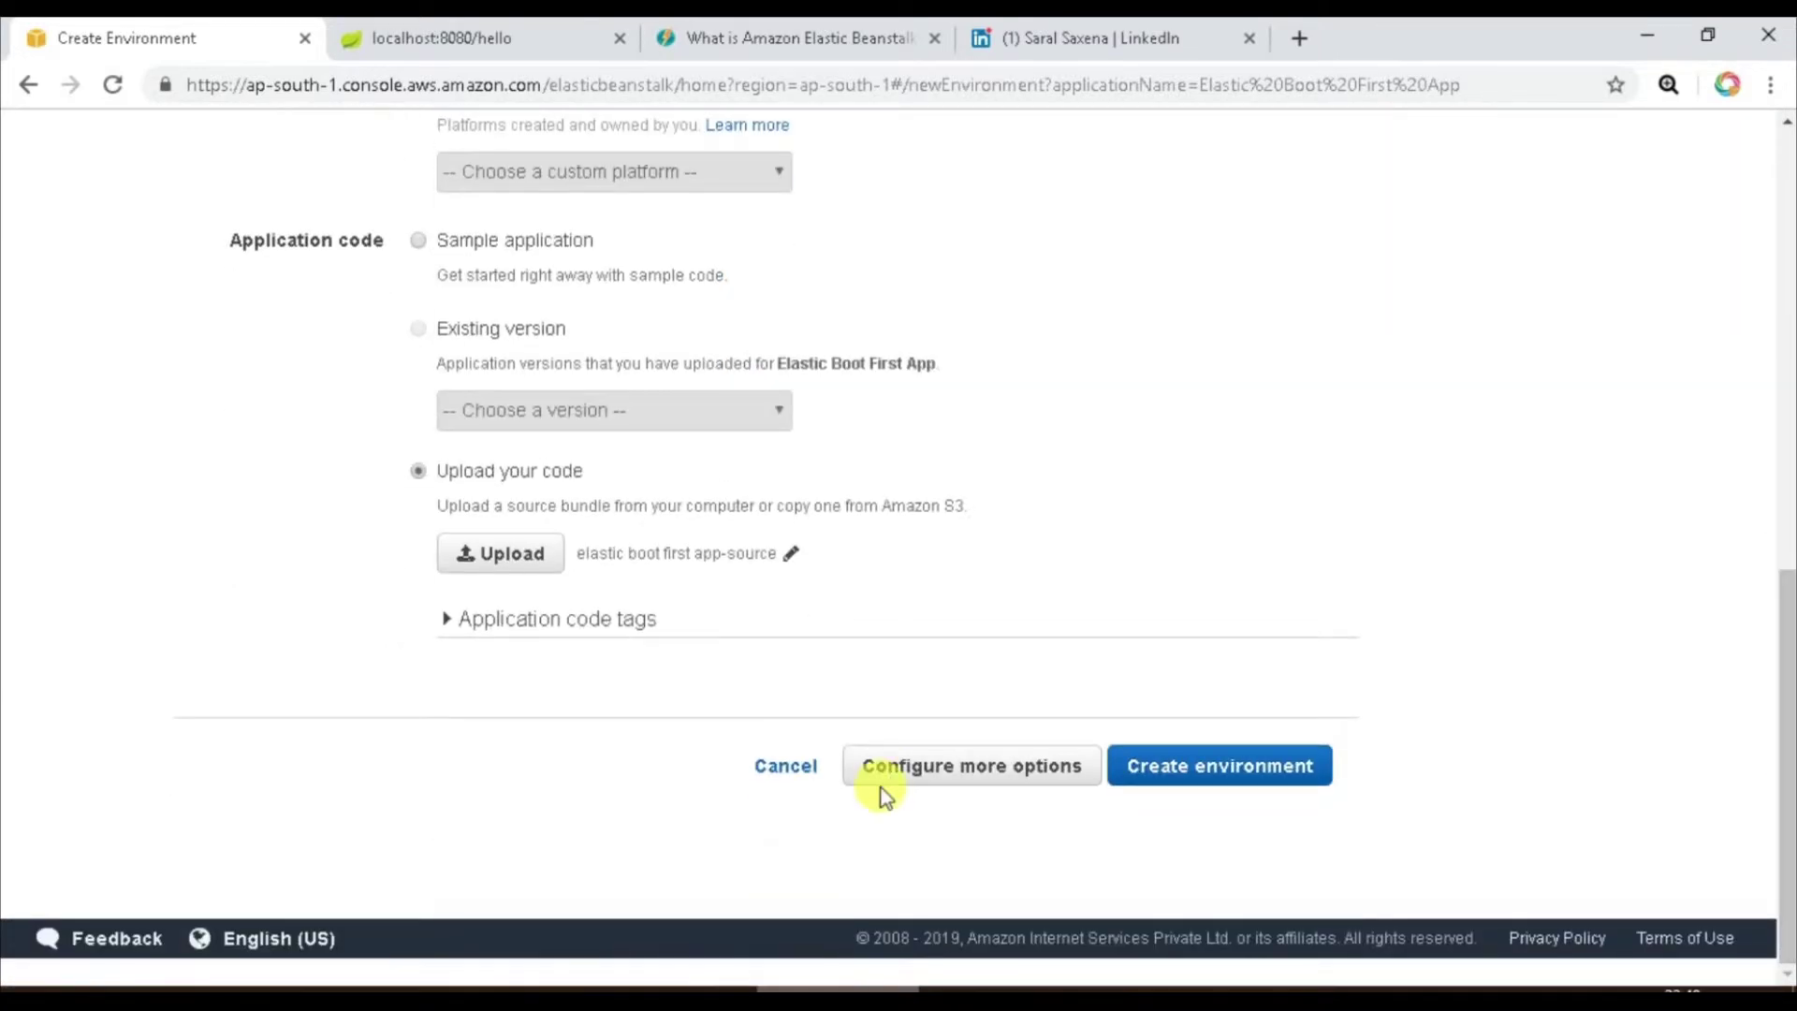
click(904, 769)
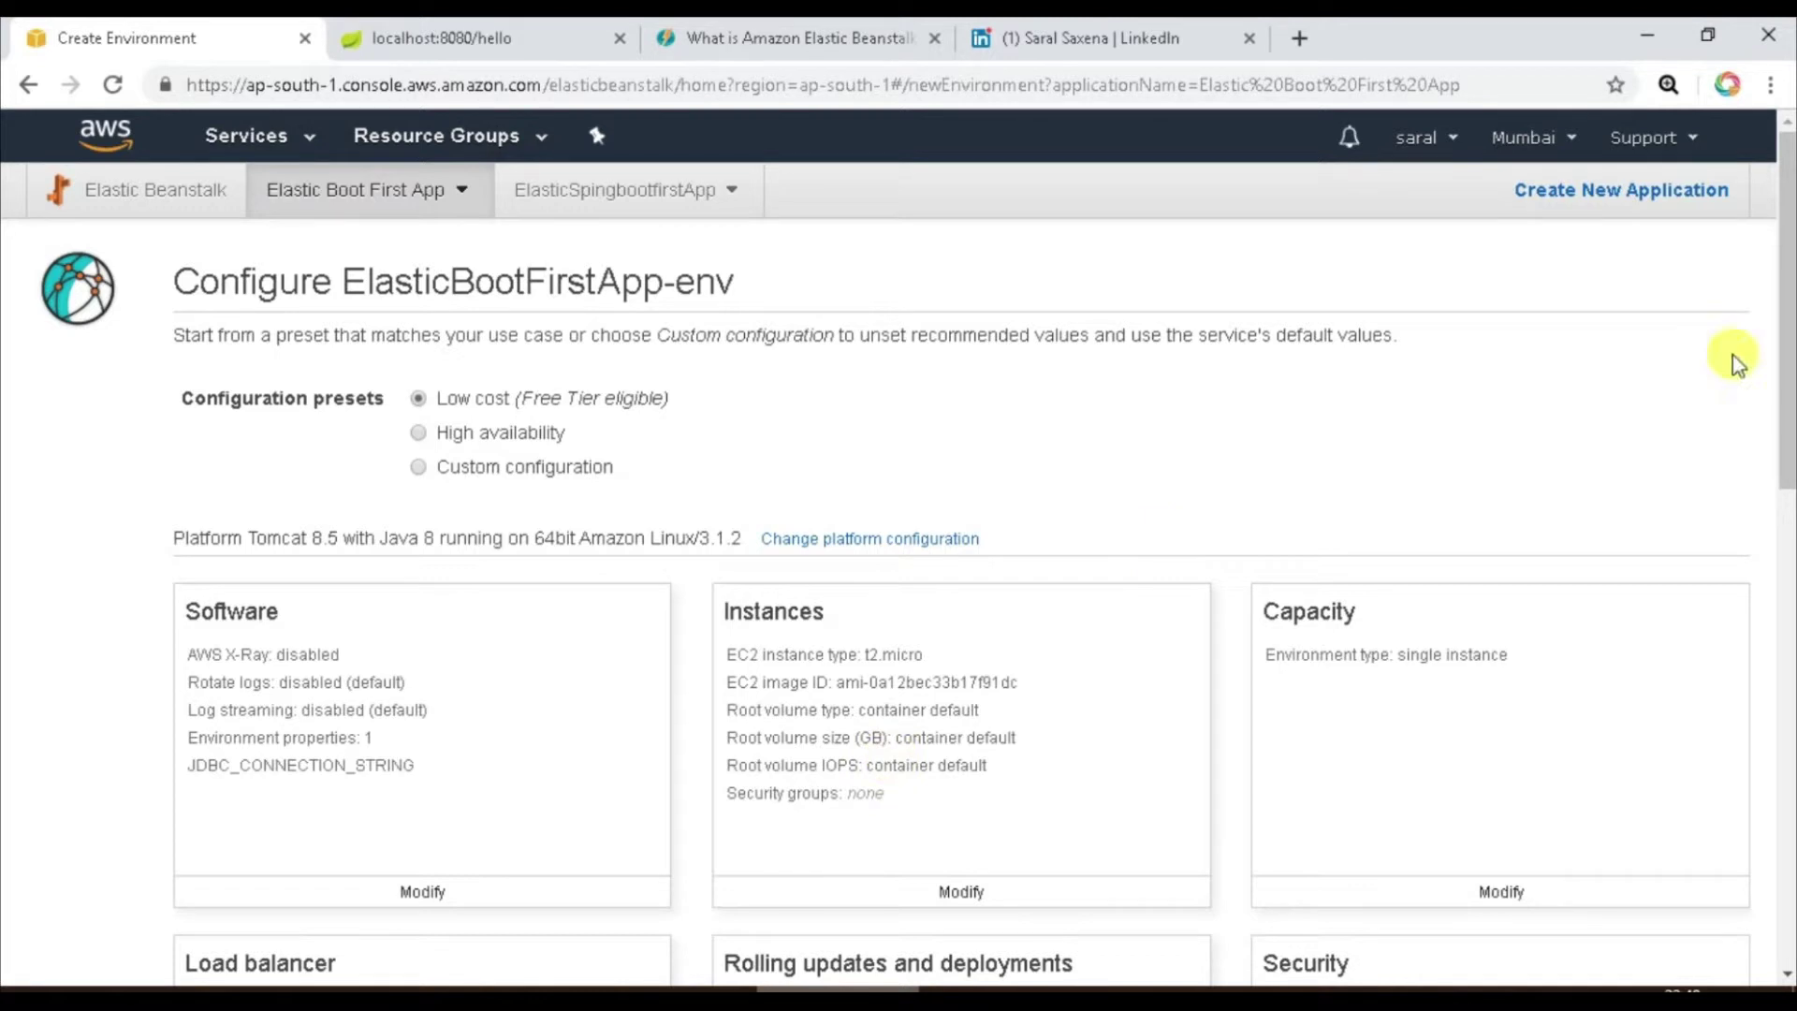
drag(1789, 242, 1786, 417)
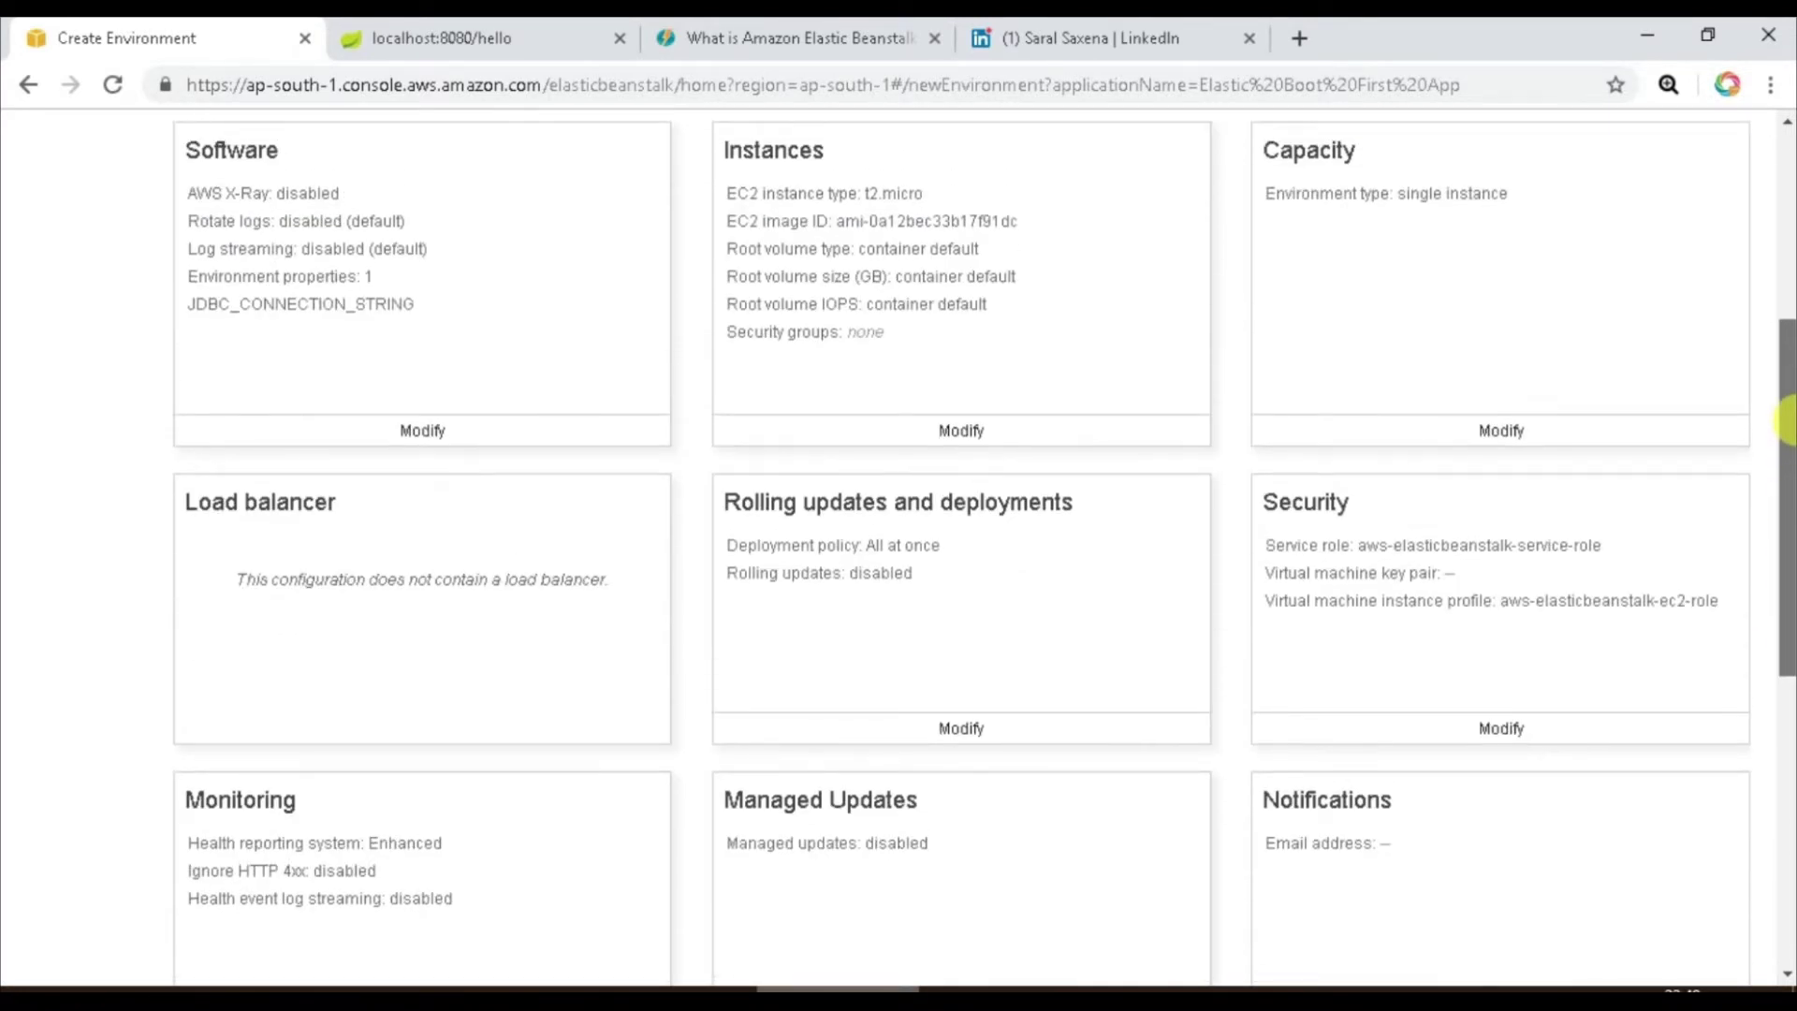
drag(1785, 417, 1785, 371)
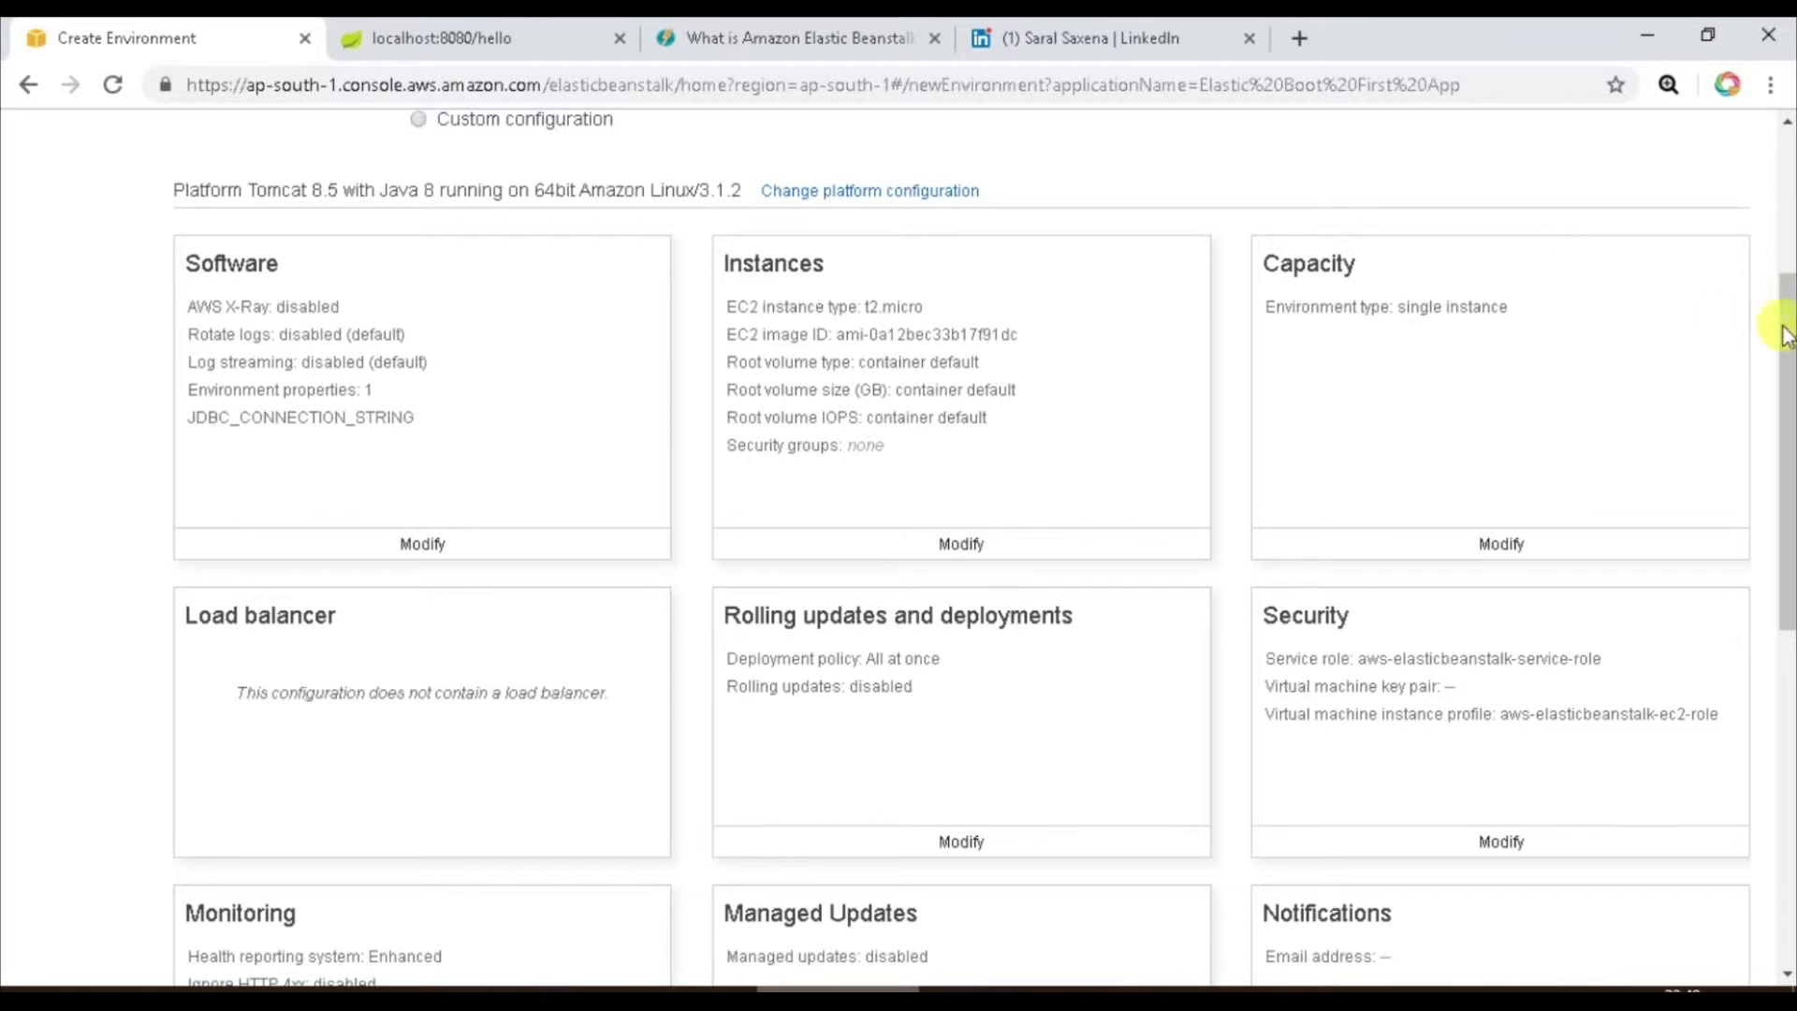
drag(1789, 341, 1783, 669)
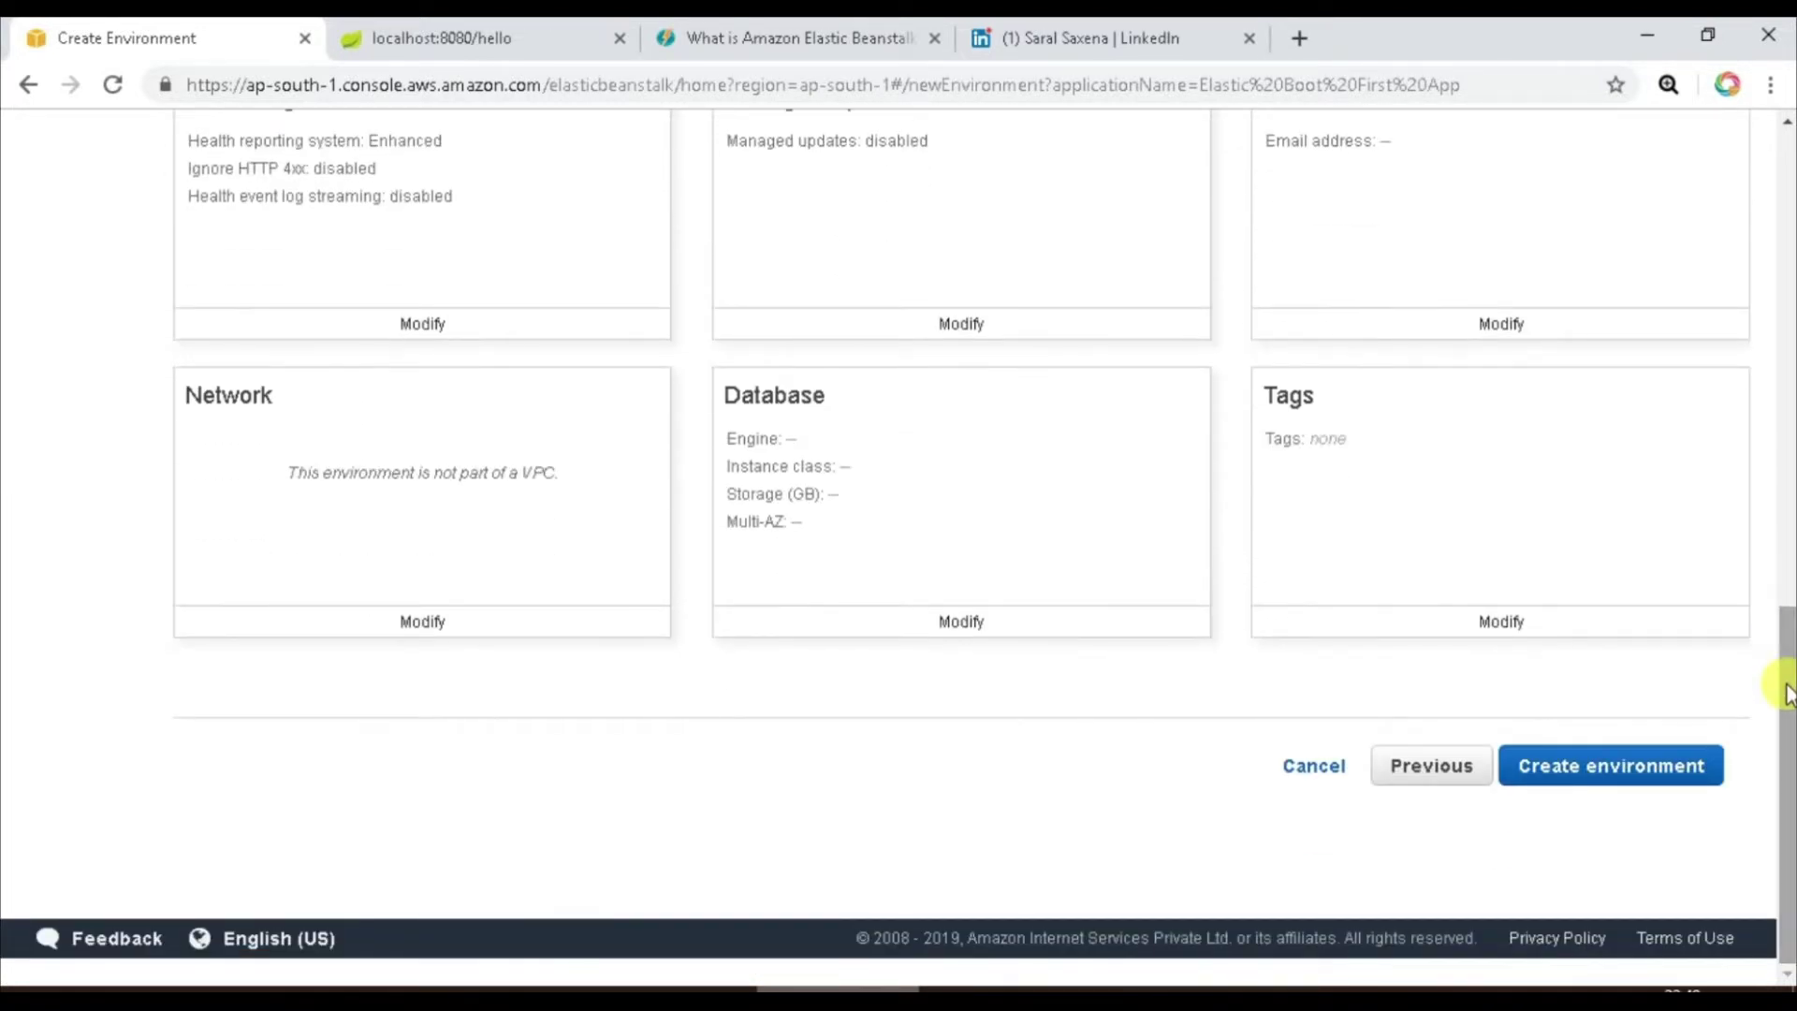
Return from the additional options to the main environment form and create the environment with the uploaded code.
click(1429, 762)
drag(1788, 441, 1767, 815)
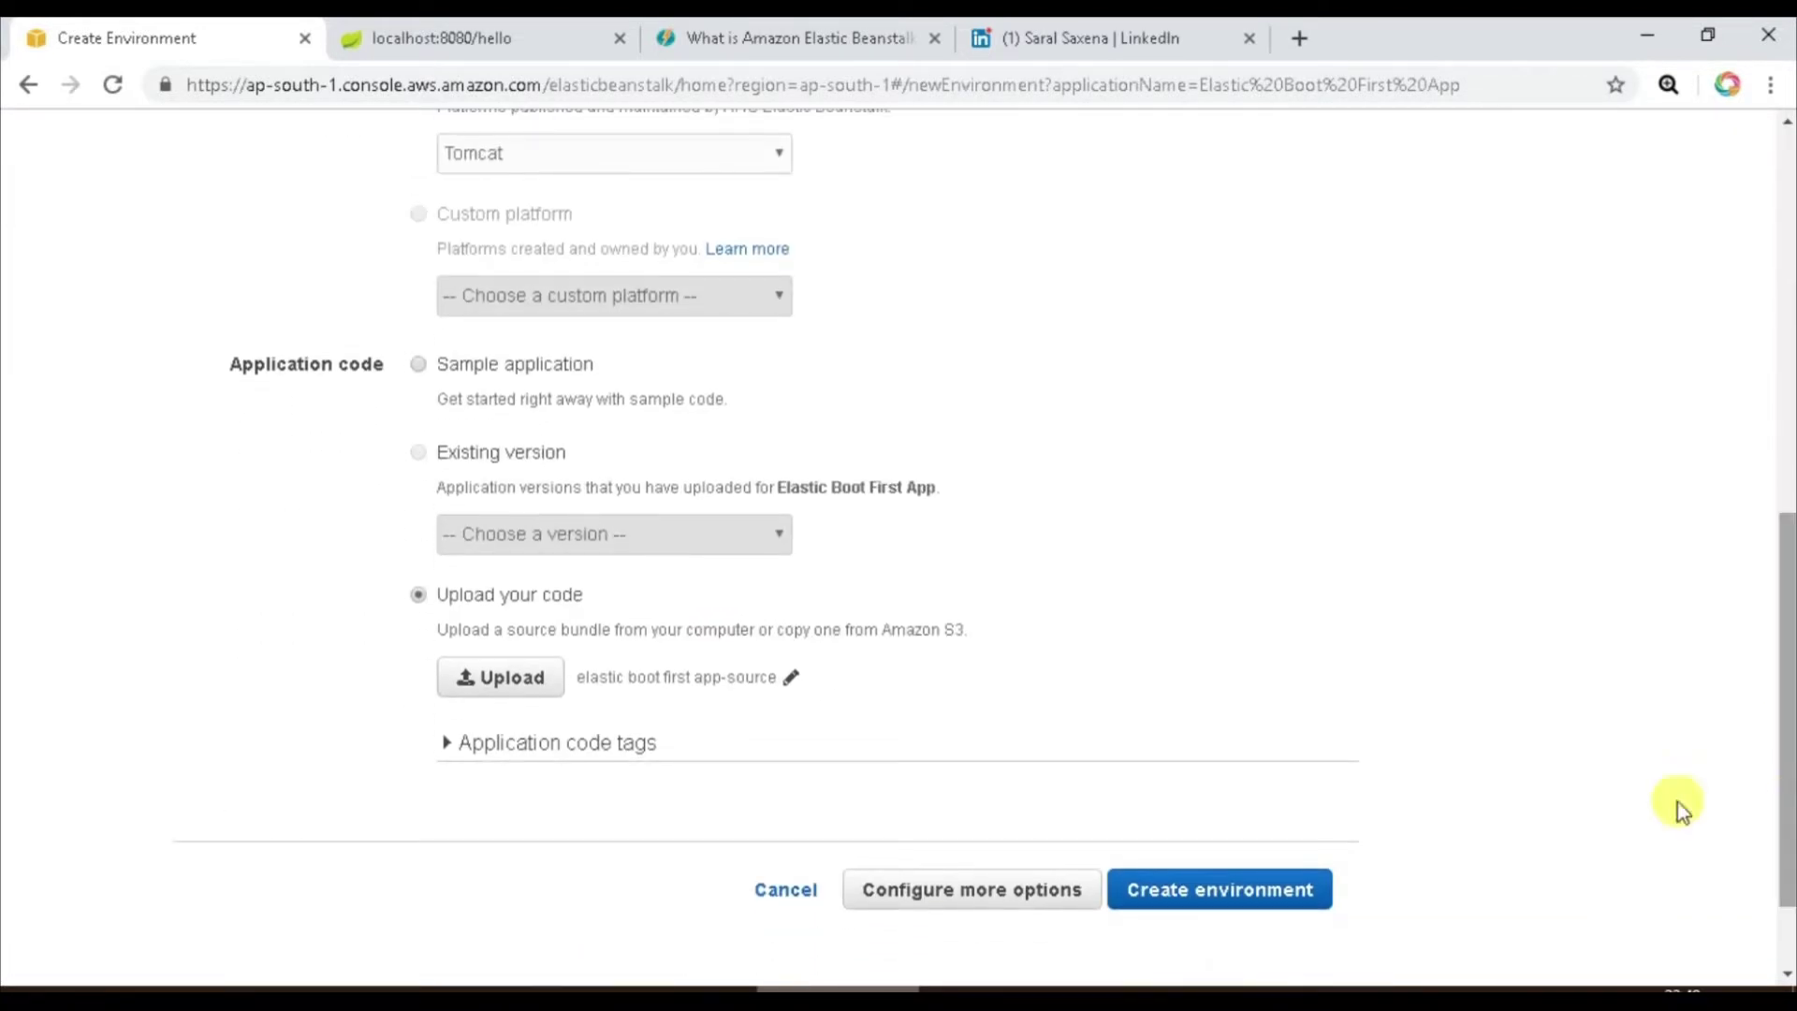
click(1252, 894)
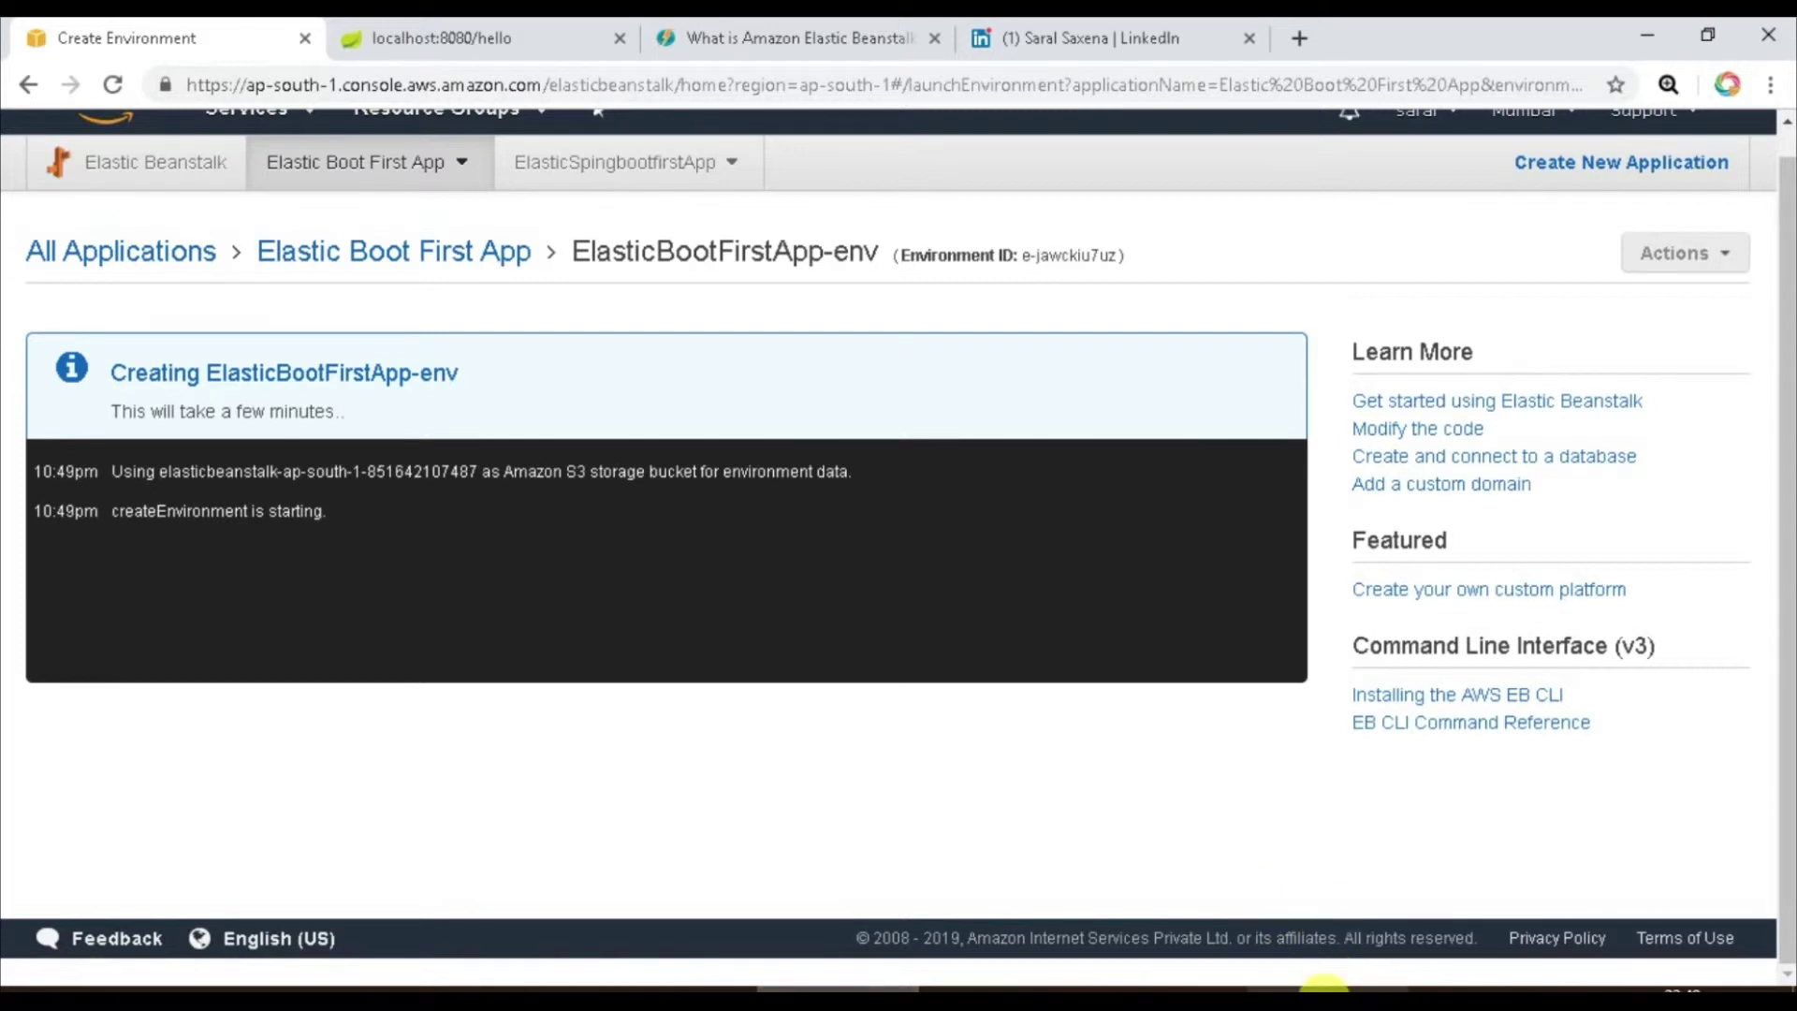
mouse_move(1322, 990)
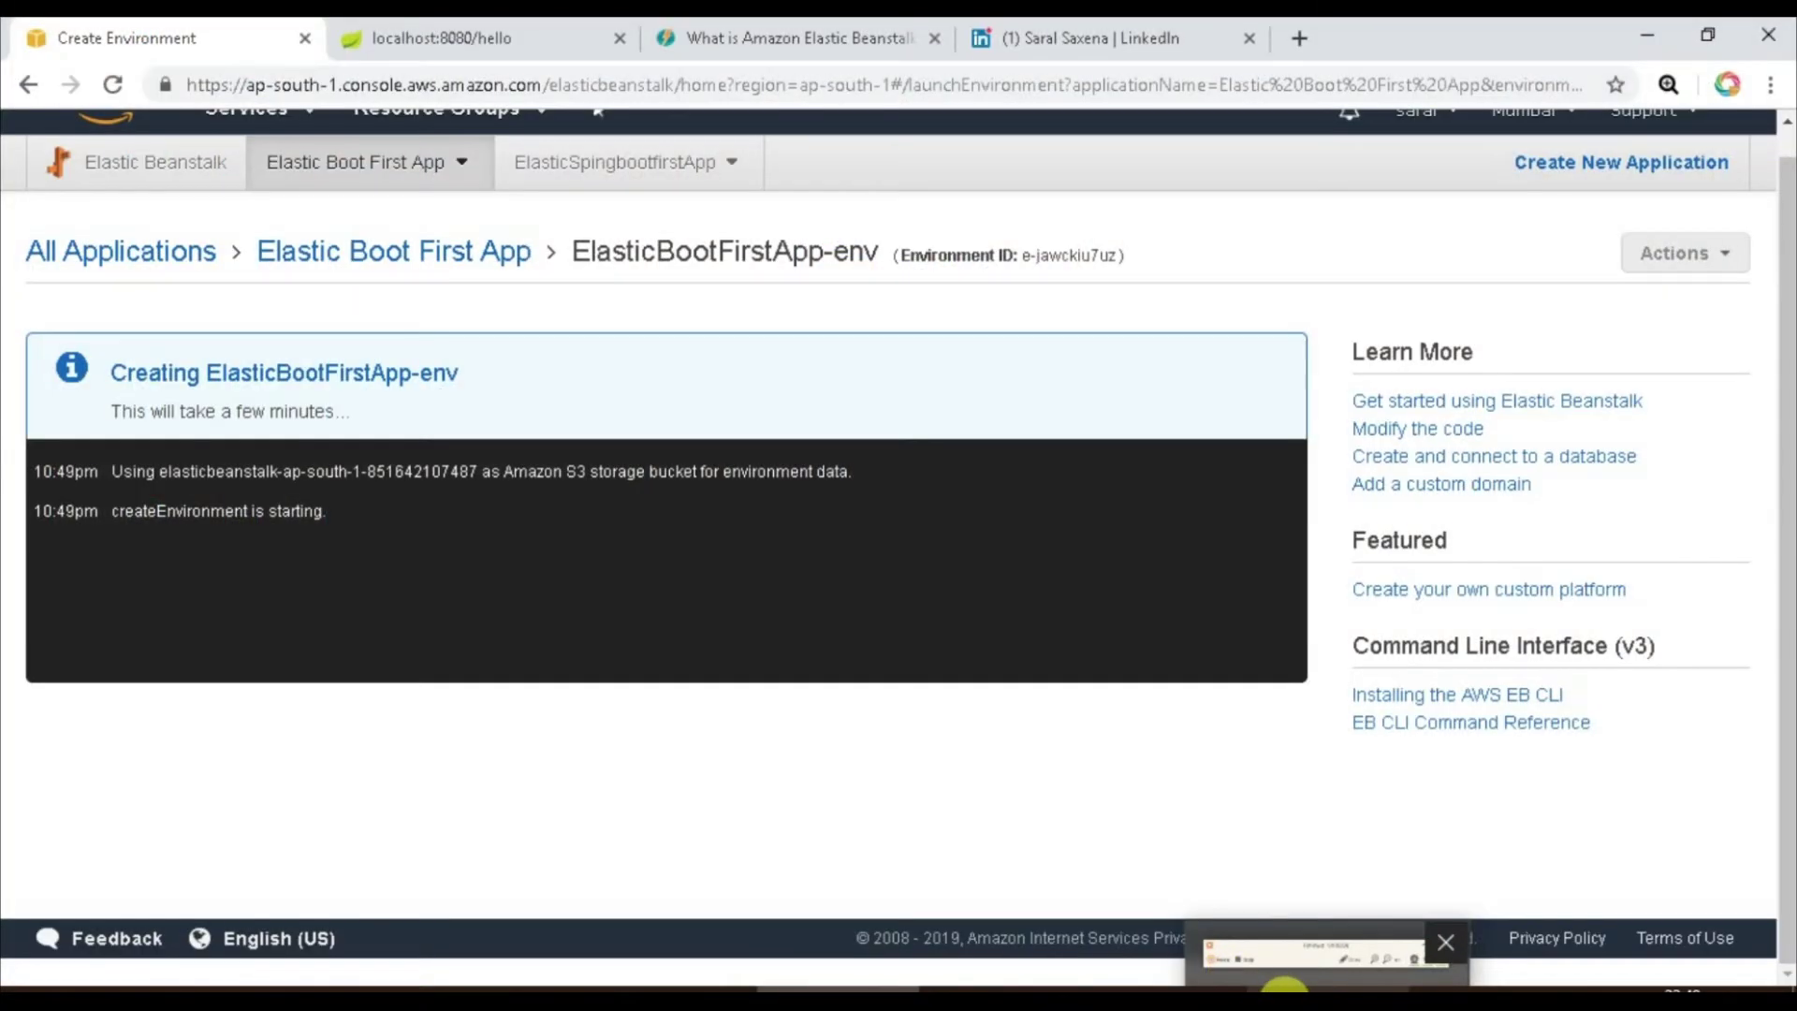
click(1283, 988)
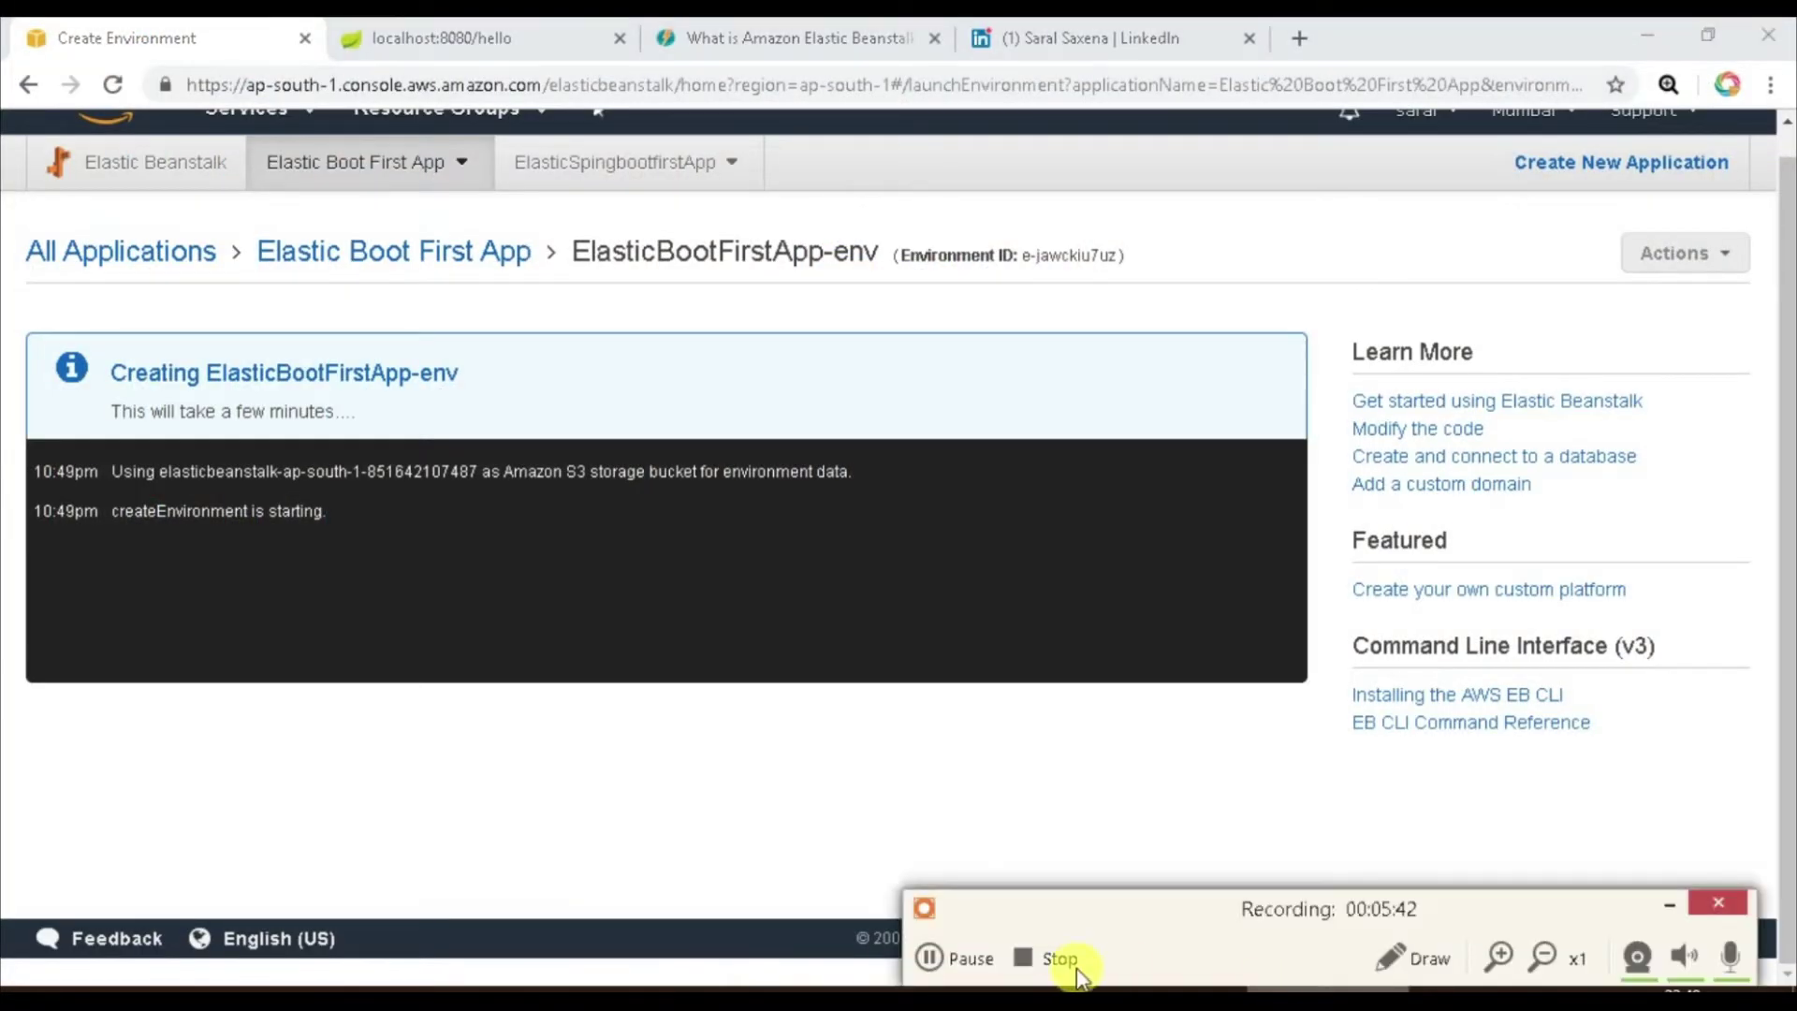
click(969, 958)
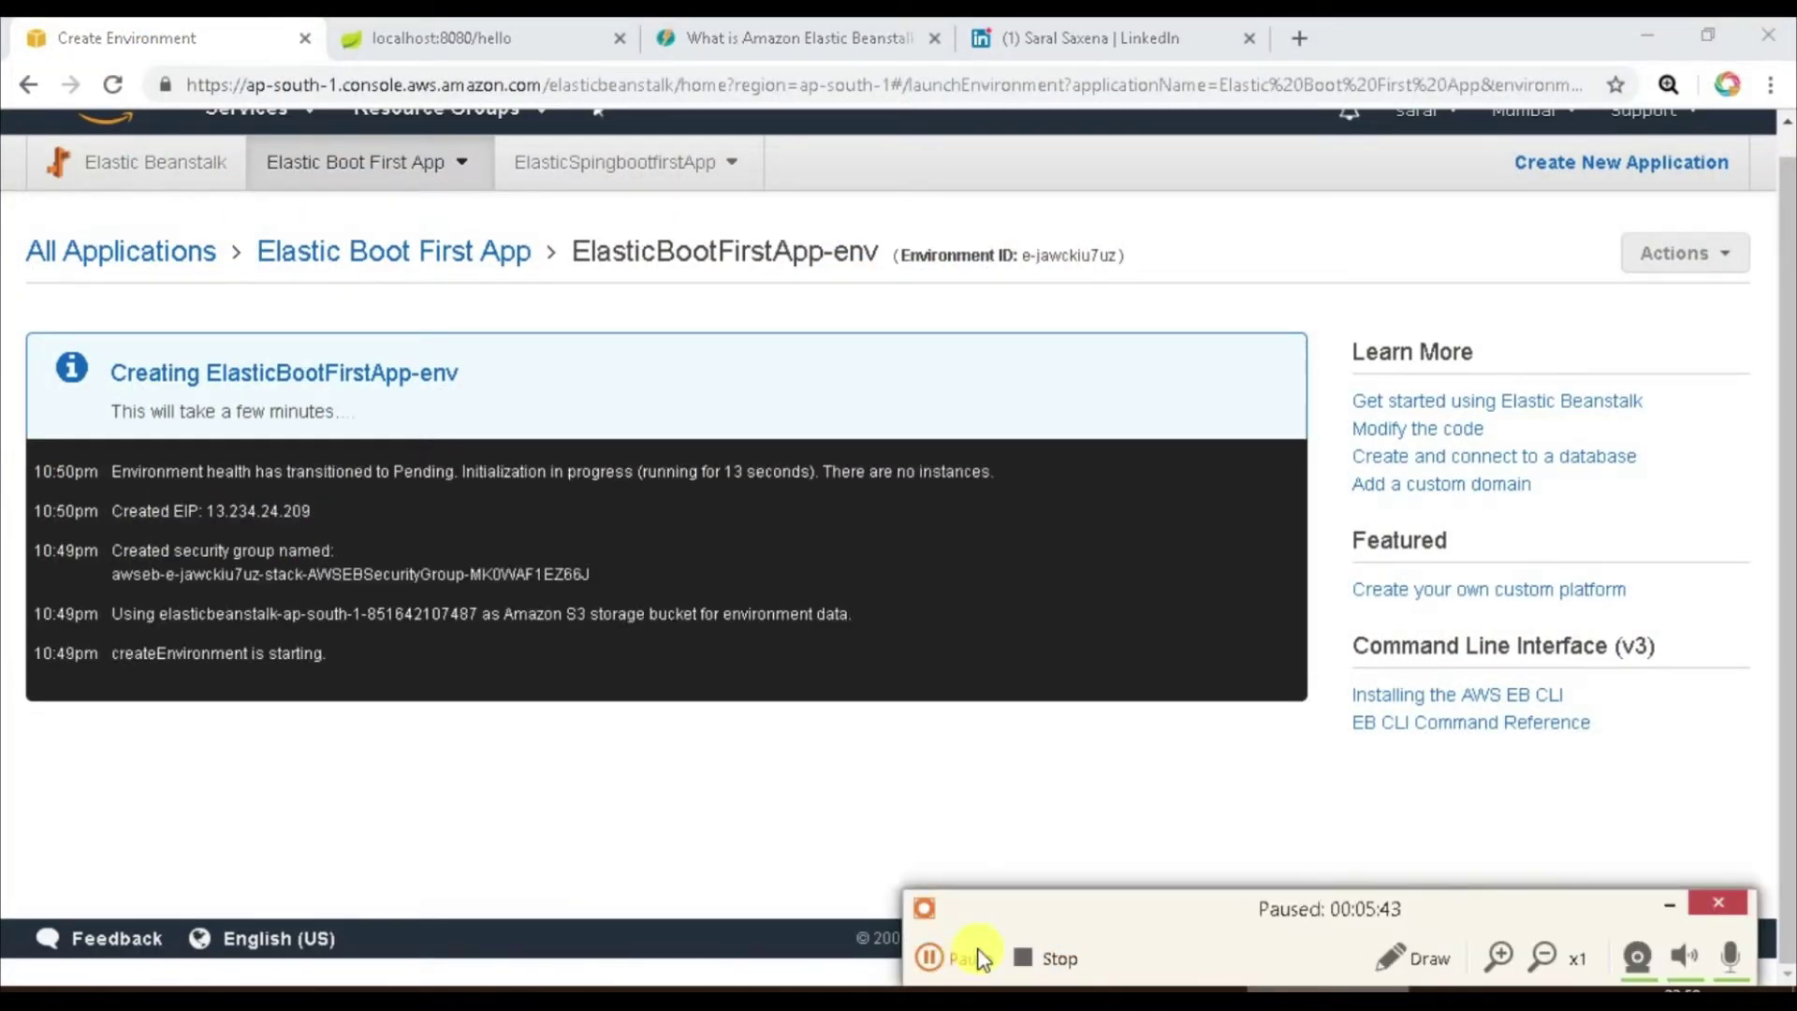
click(972, 956)
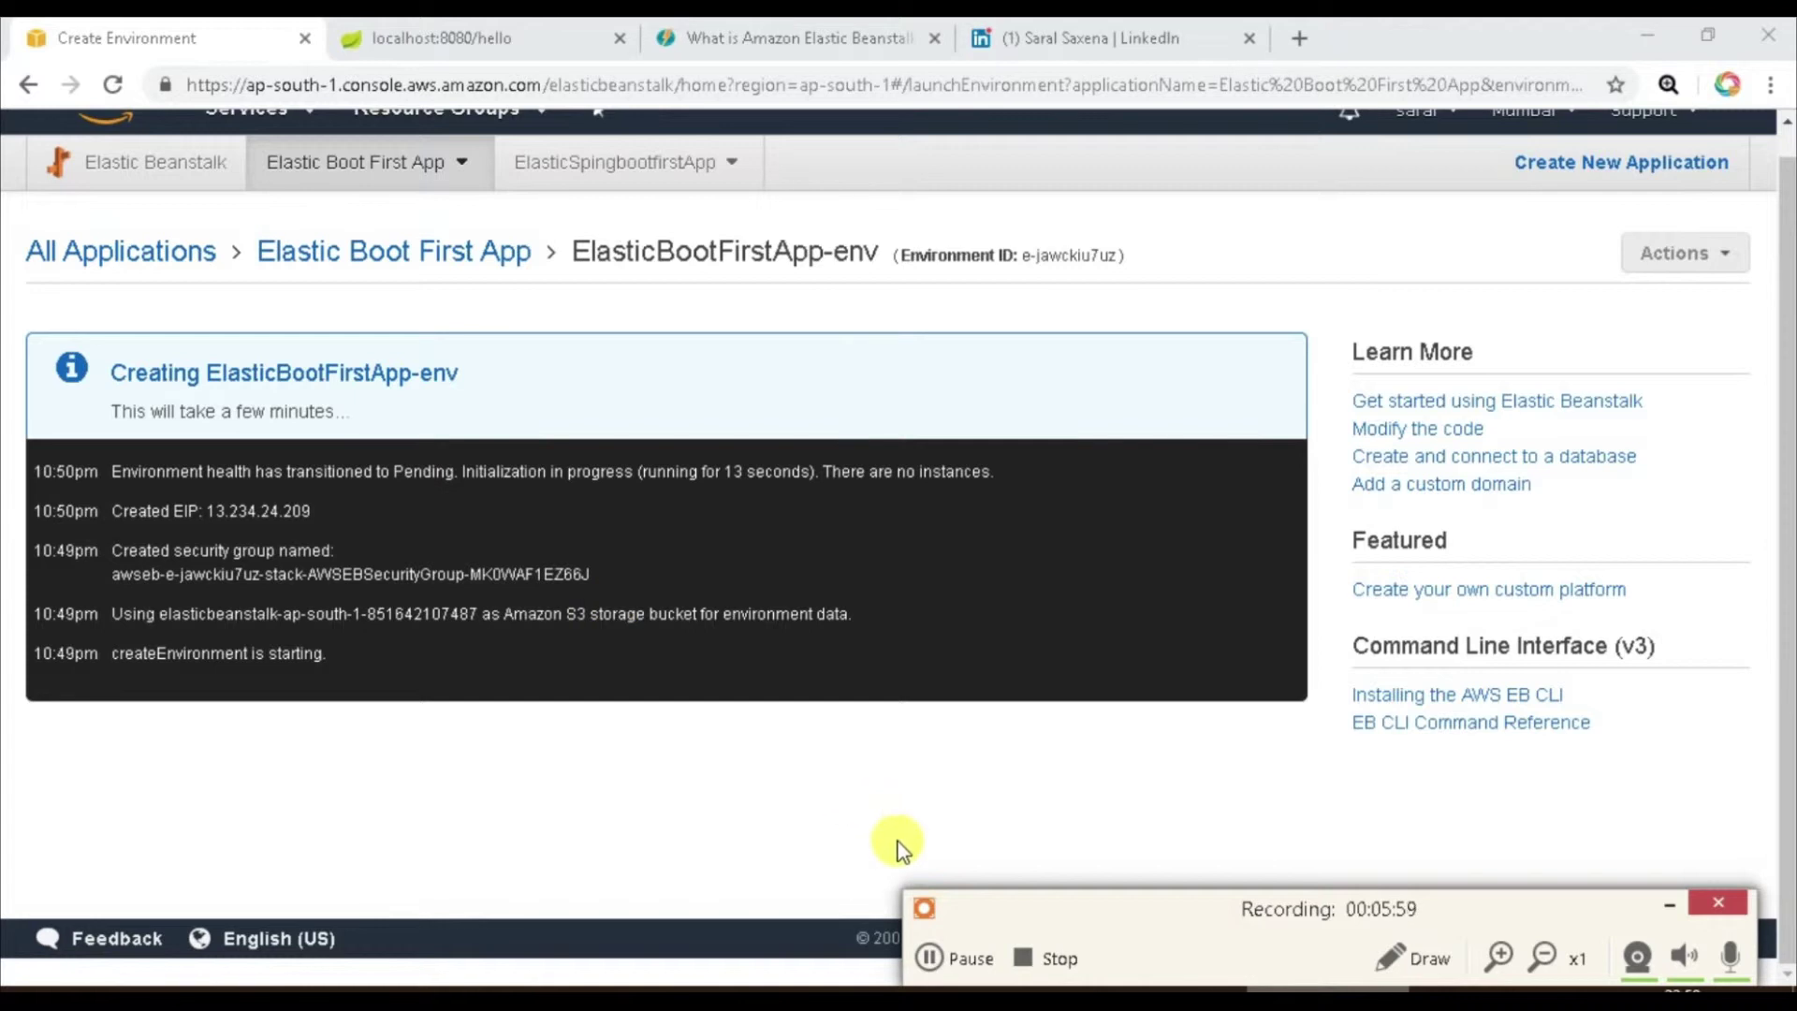
click(929, 947)
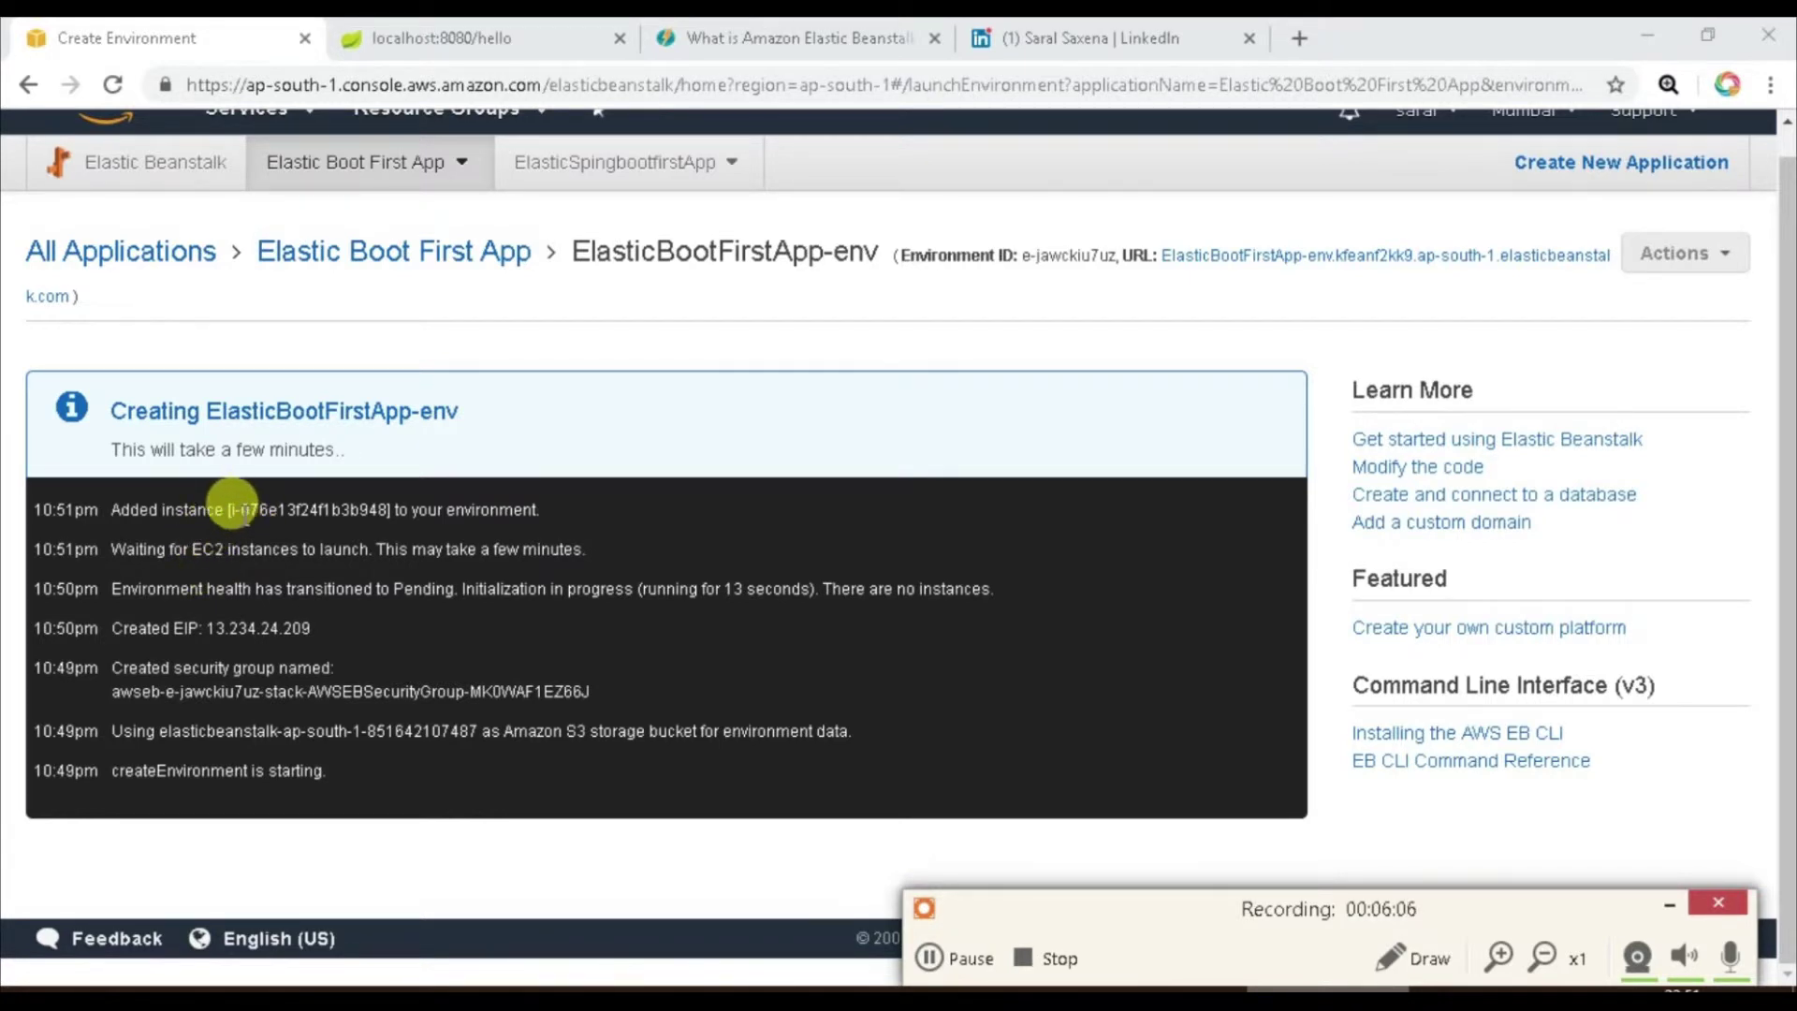
drag(242, 512, 280, 514)
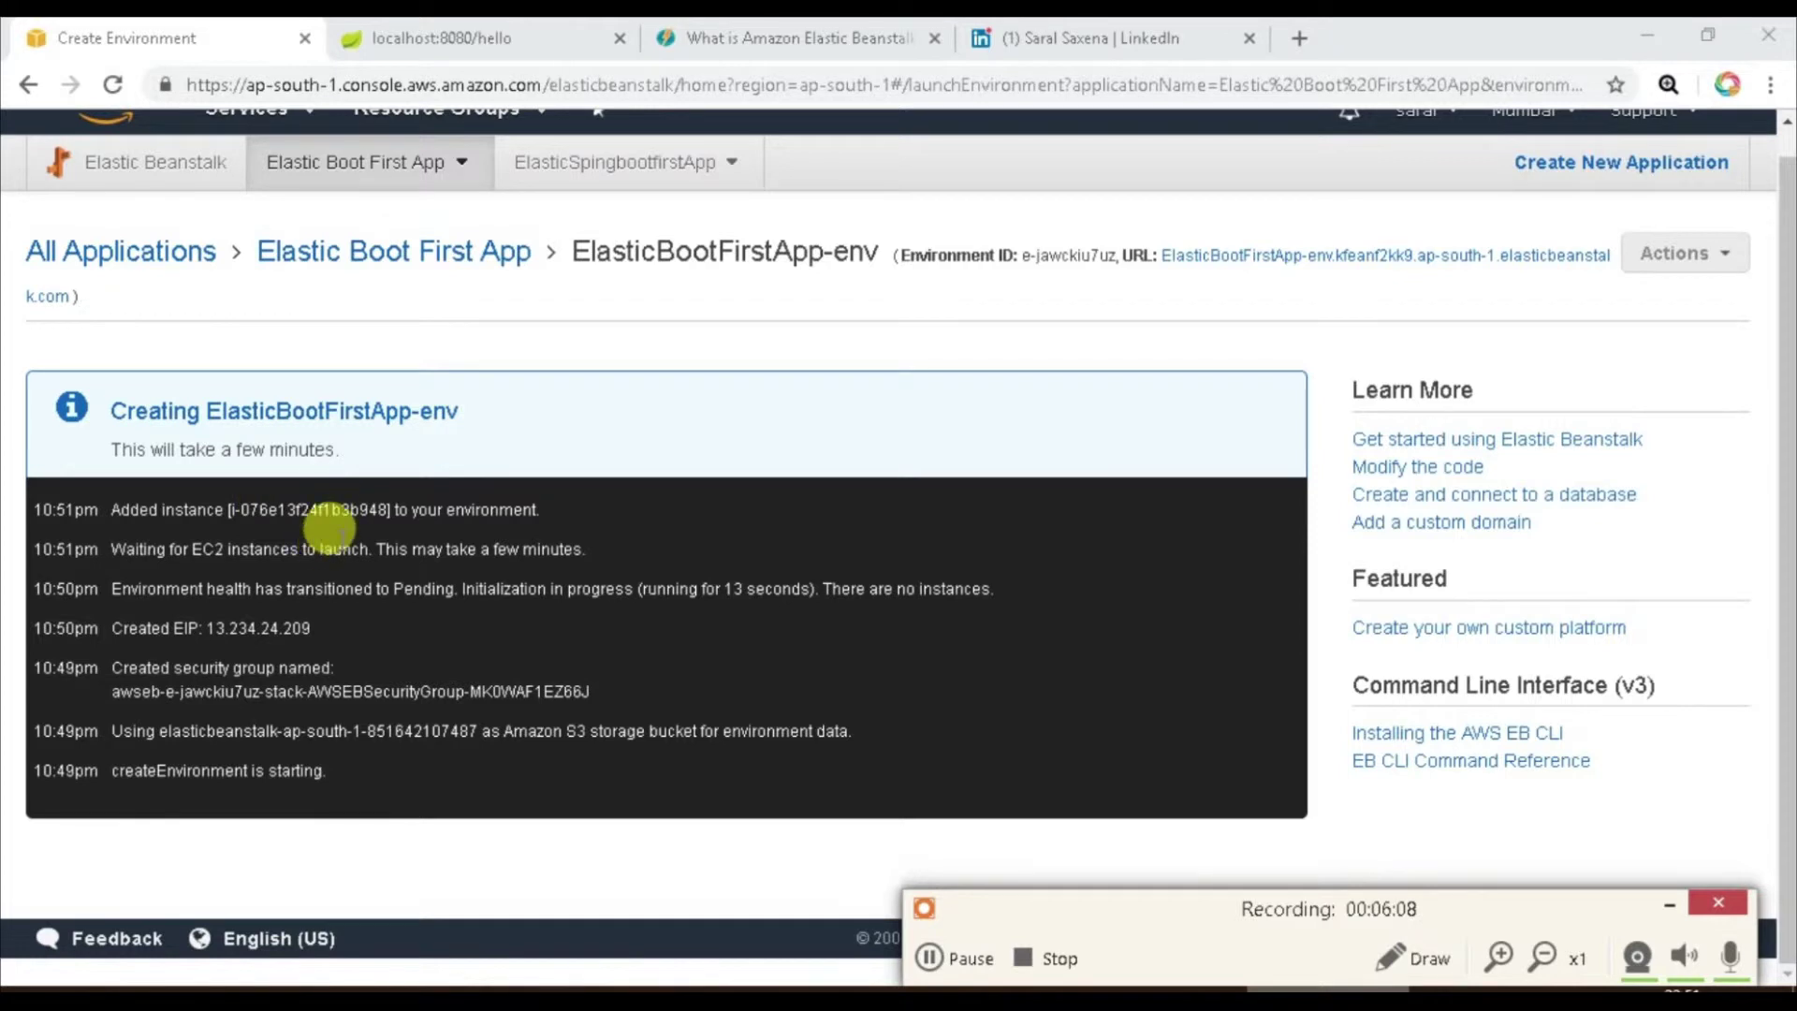
click(930, 956)
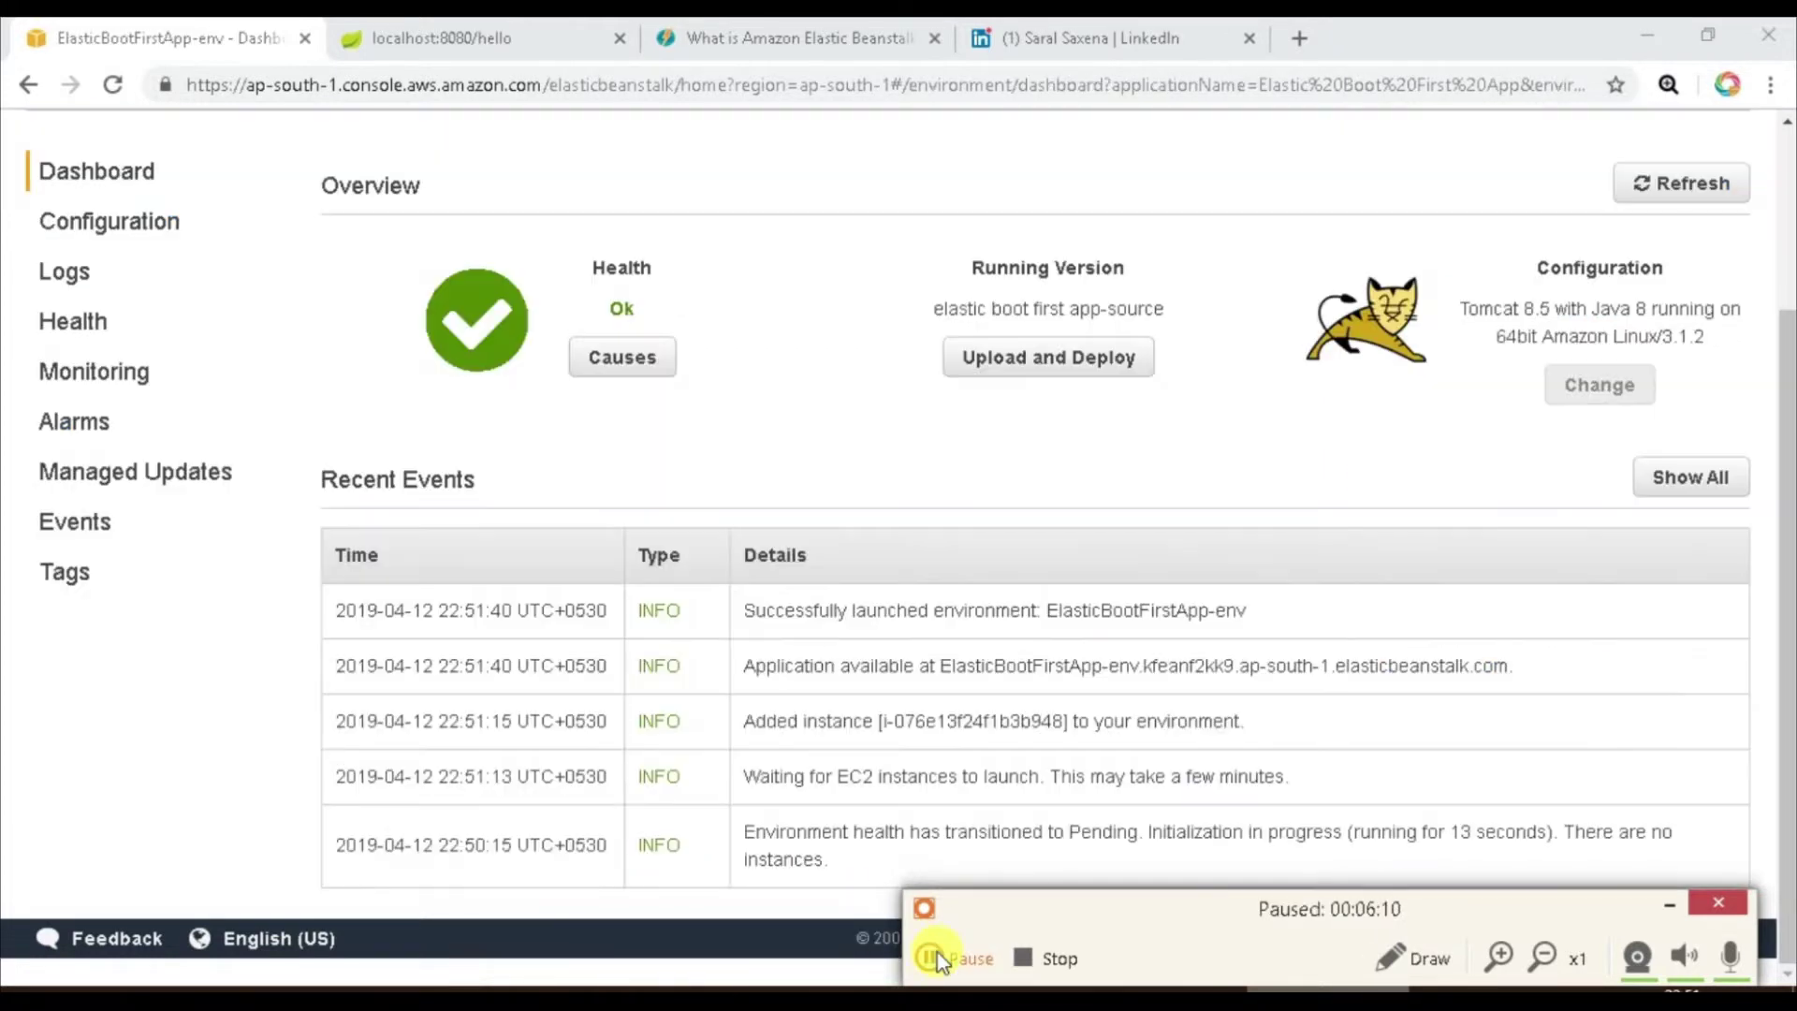
click(931, 956)
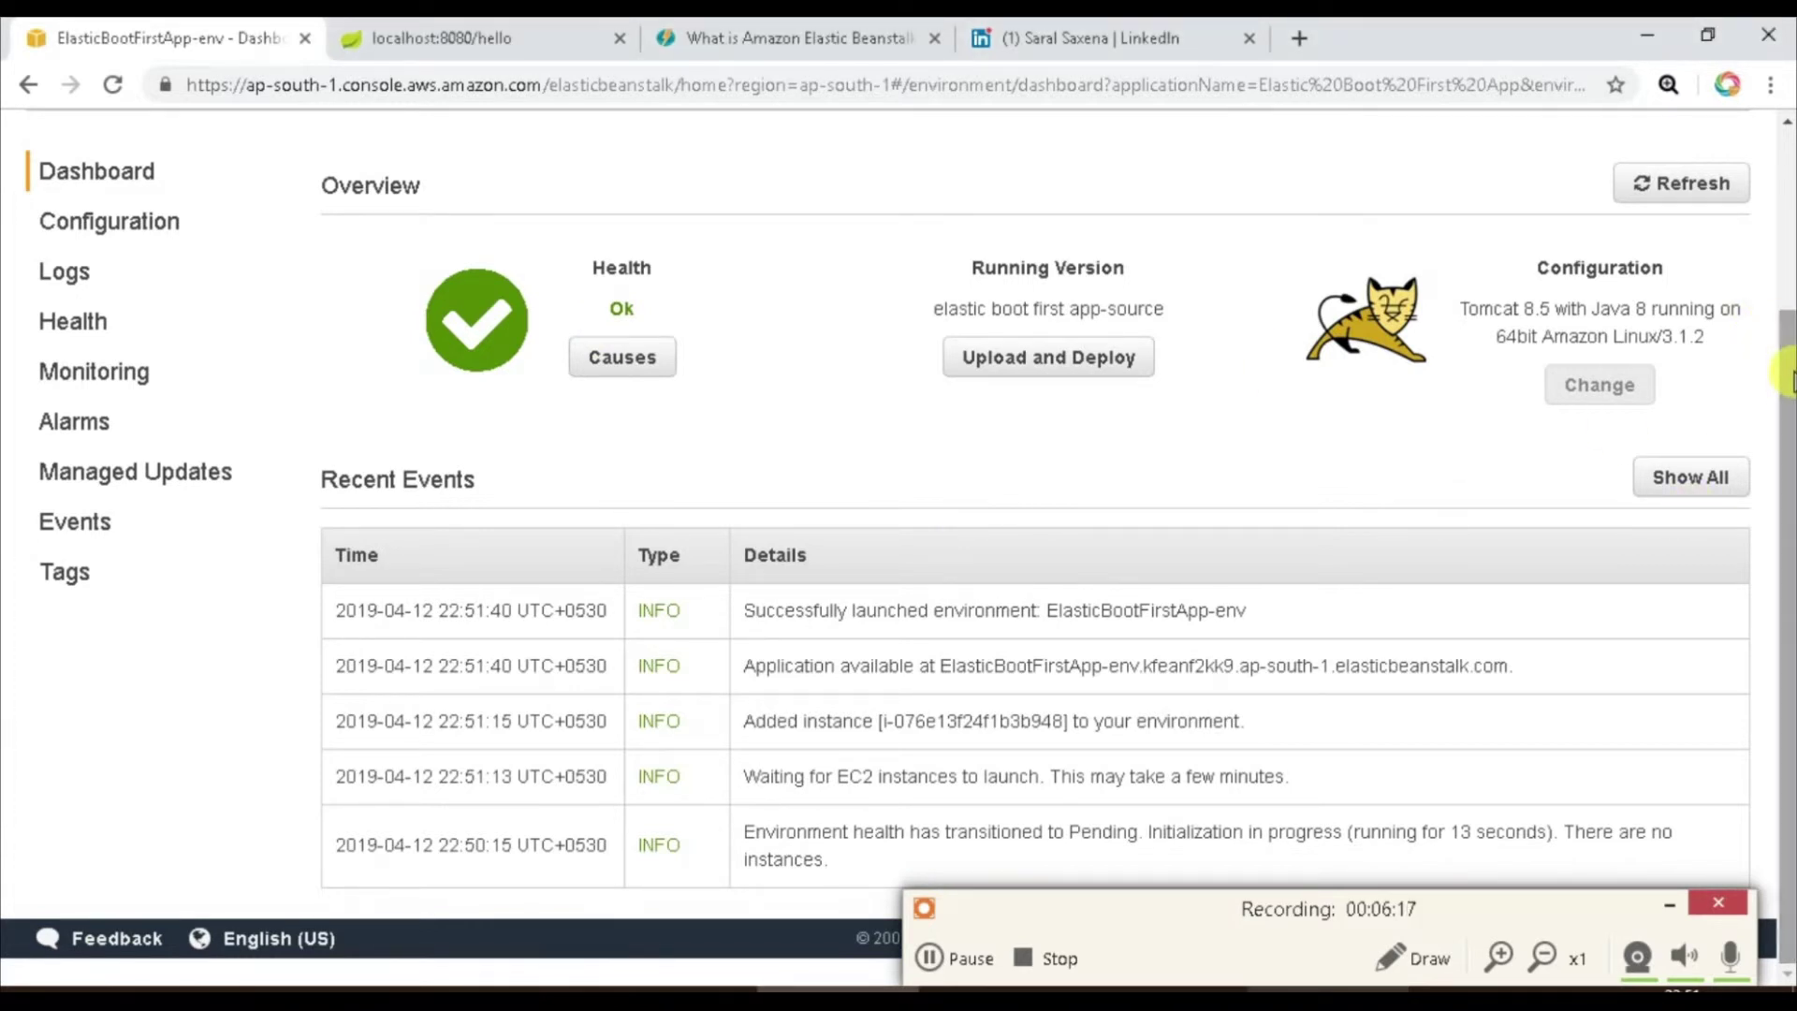
Show all events of the ElasticBootFirstApp-env environment and look through the complete launch log.
click(1678, 473)
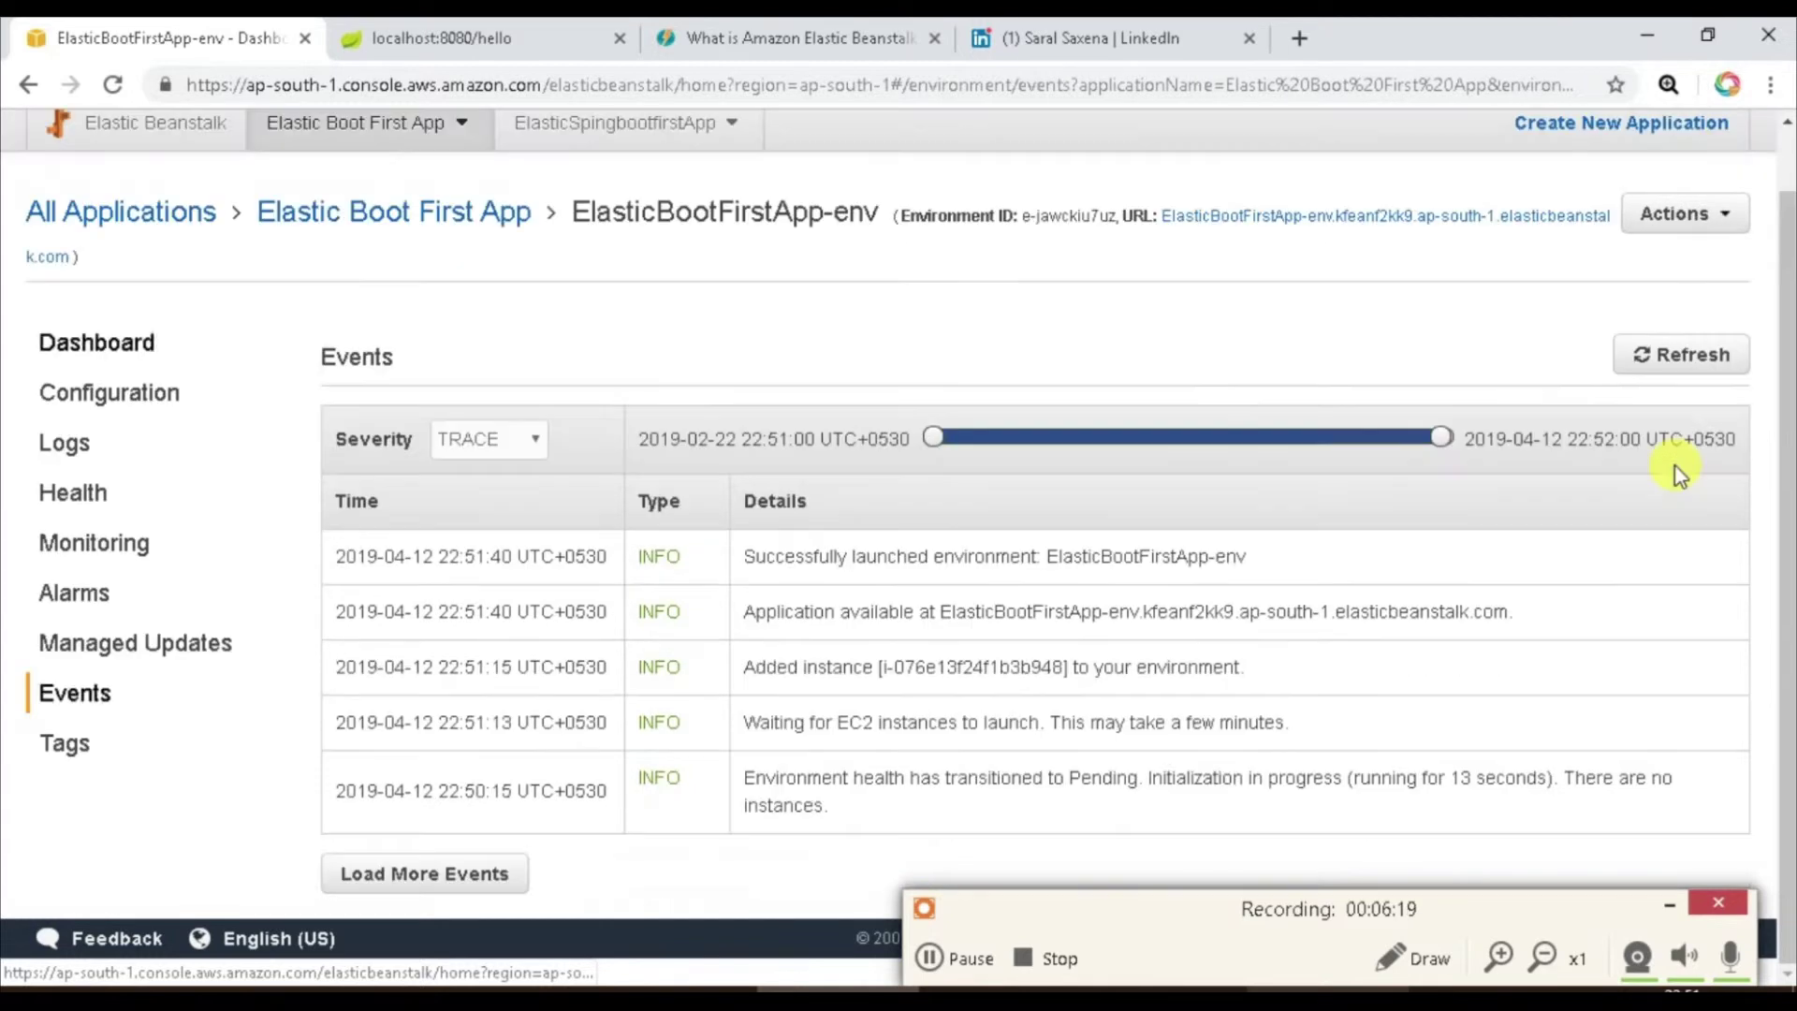
scroll(914, 368, down, 2)
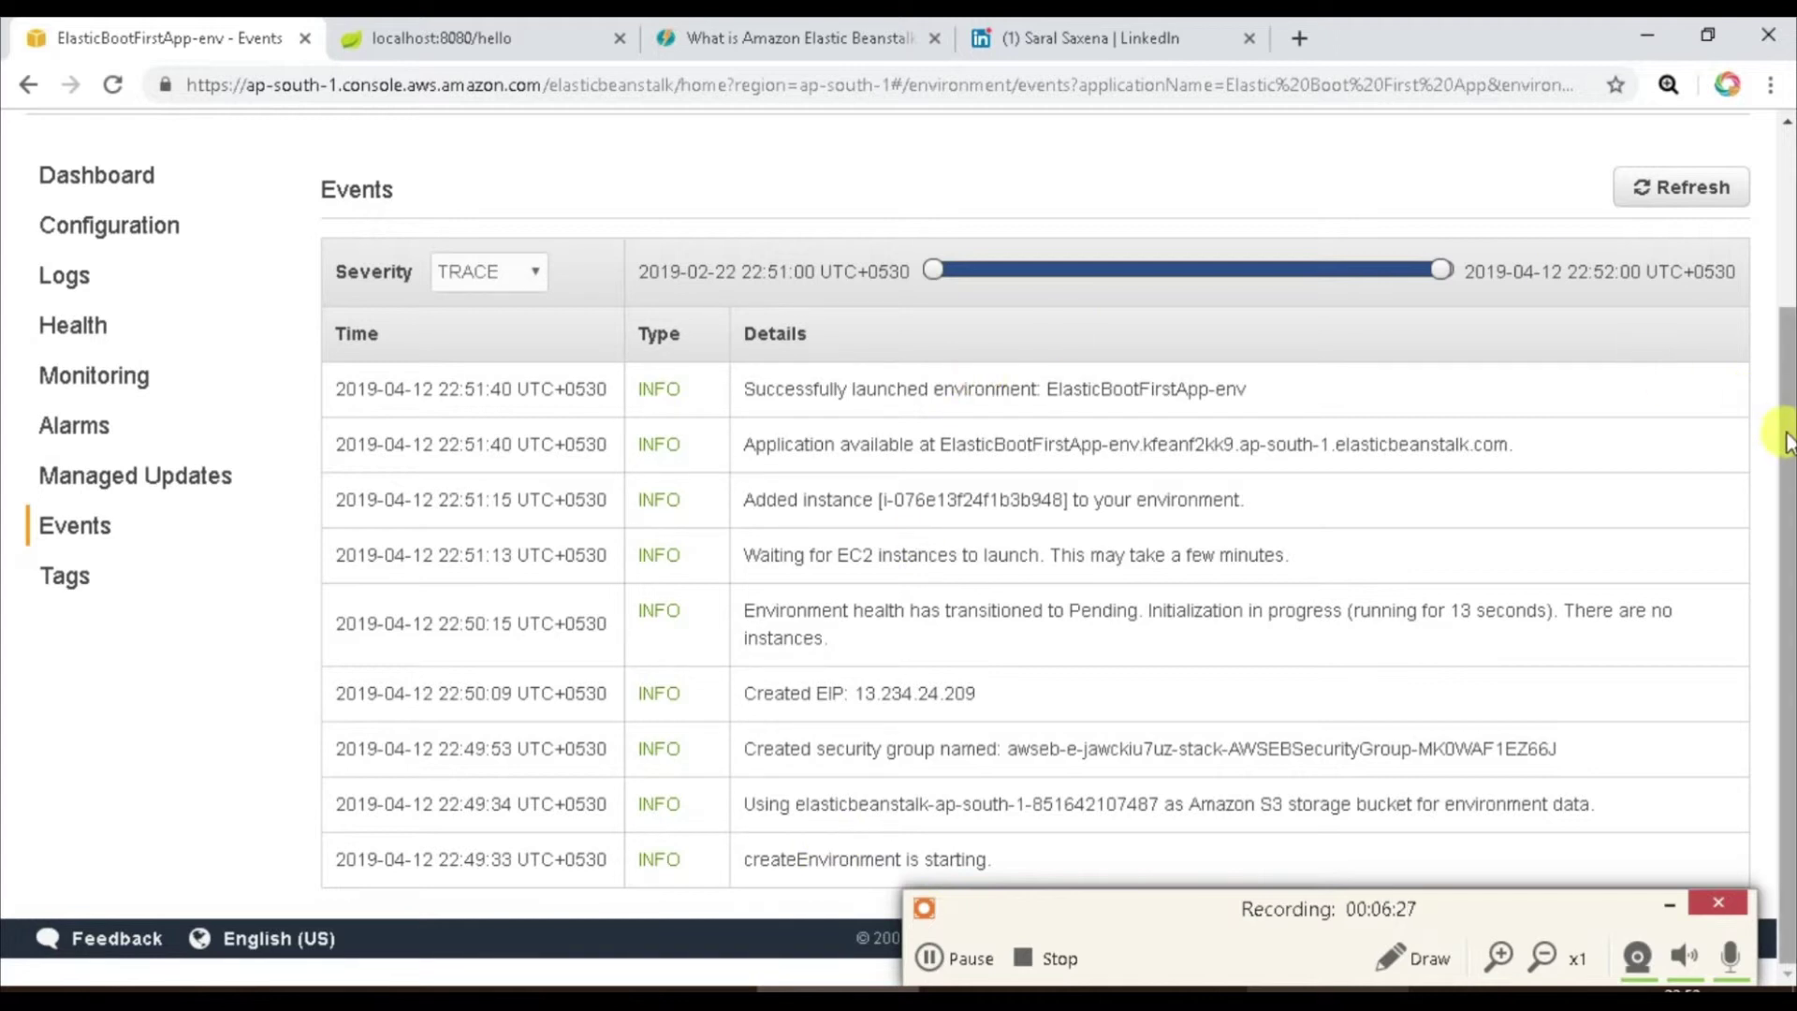
drag(1785, 439, 1786, 332)
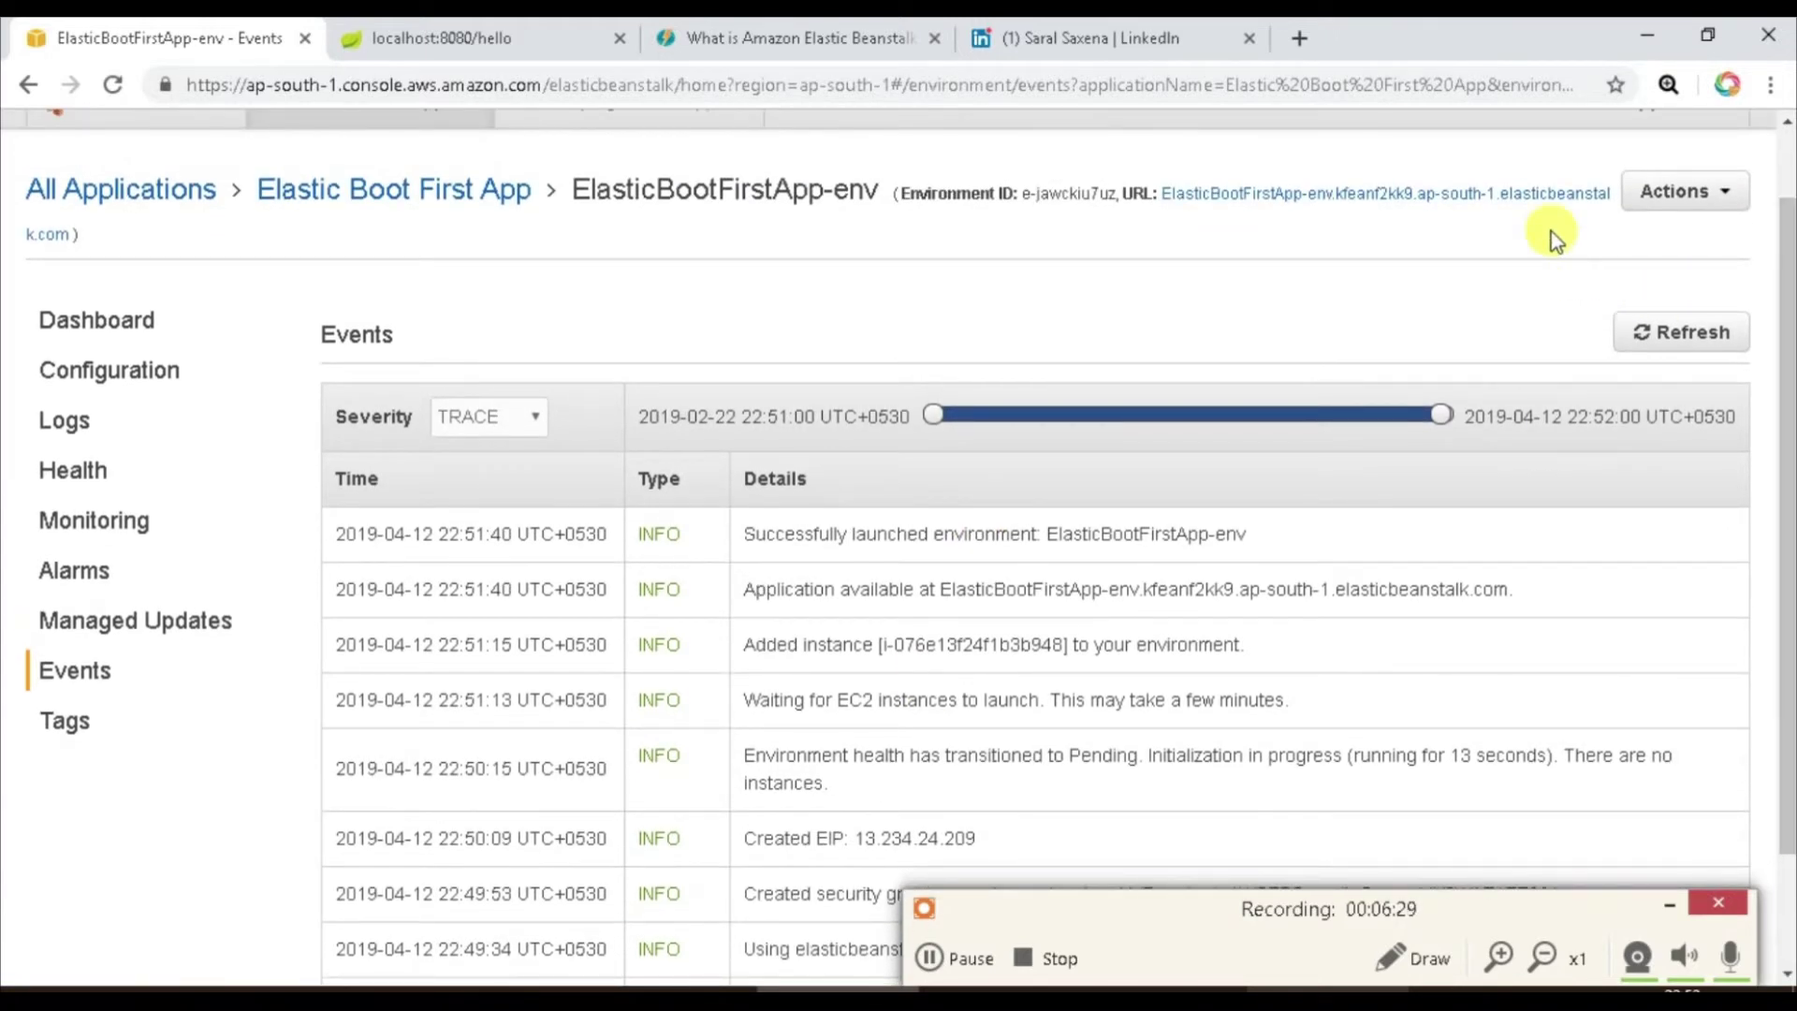
Open the deployed environment's URL and load its /hello endpoint to test the application.
click(1512, 198)
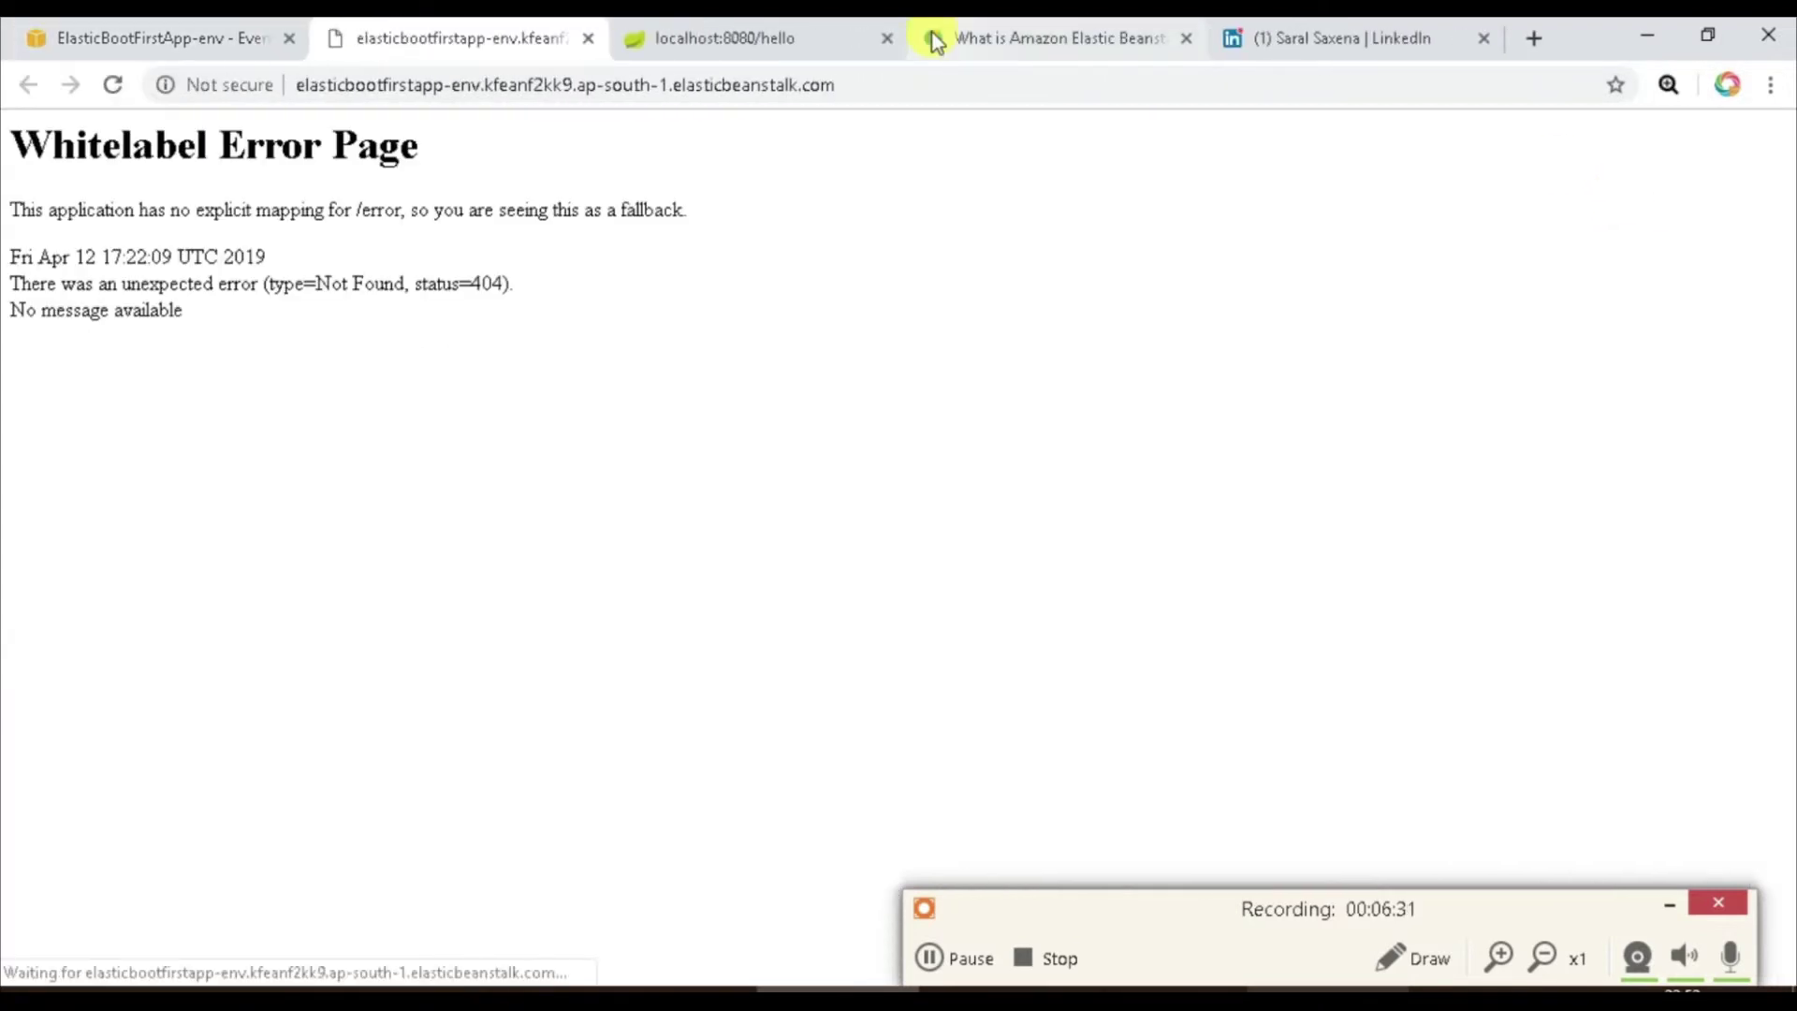
click(862, 89)
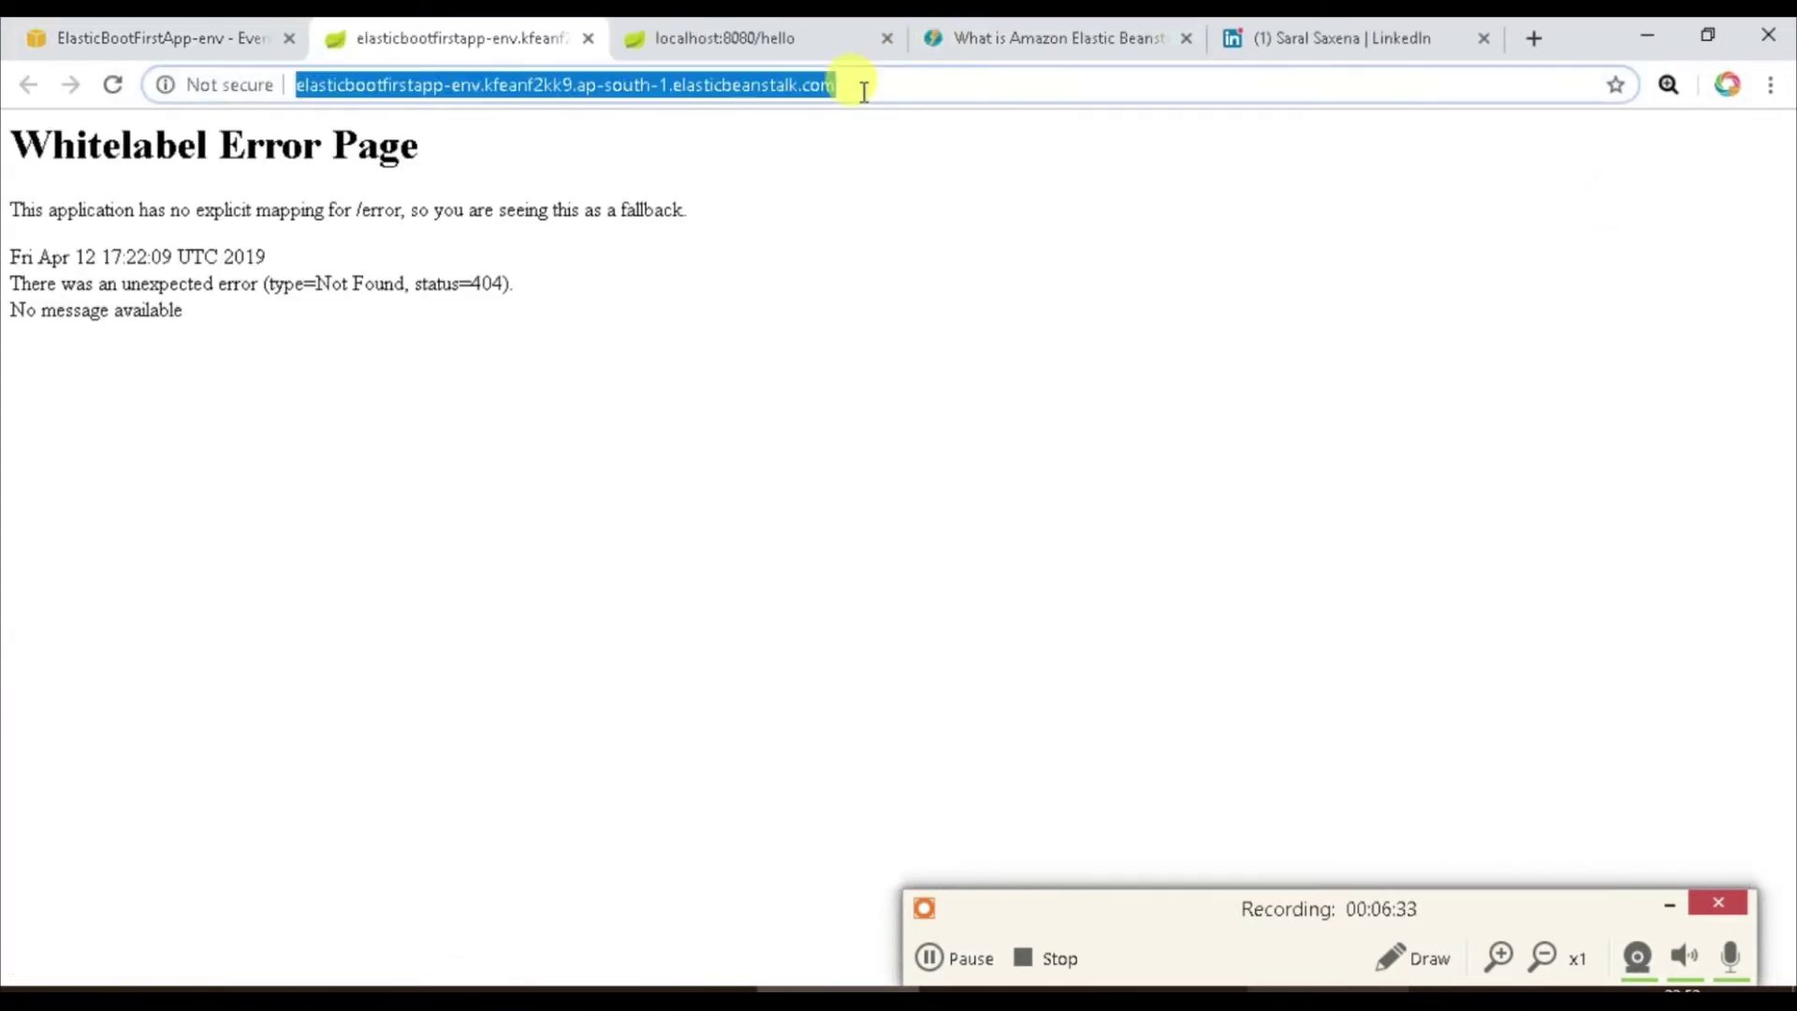
click(863, 91)
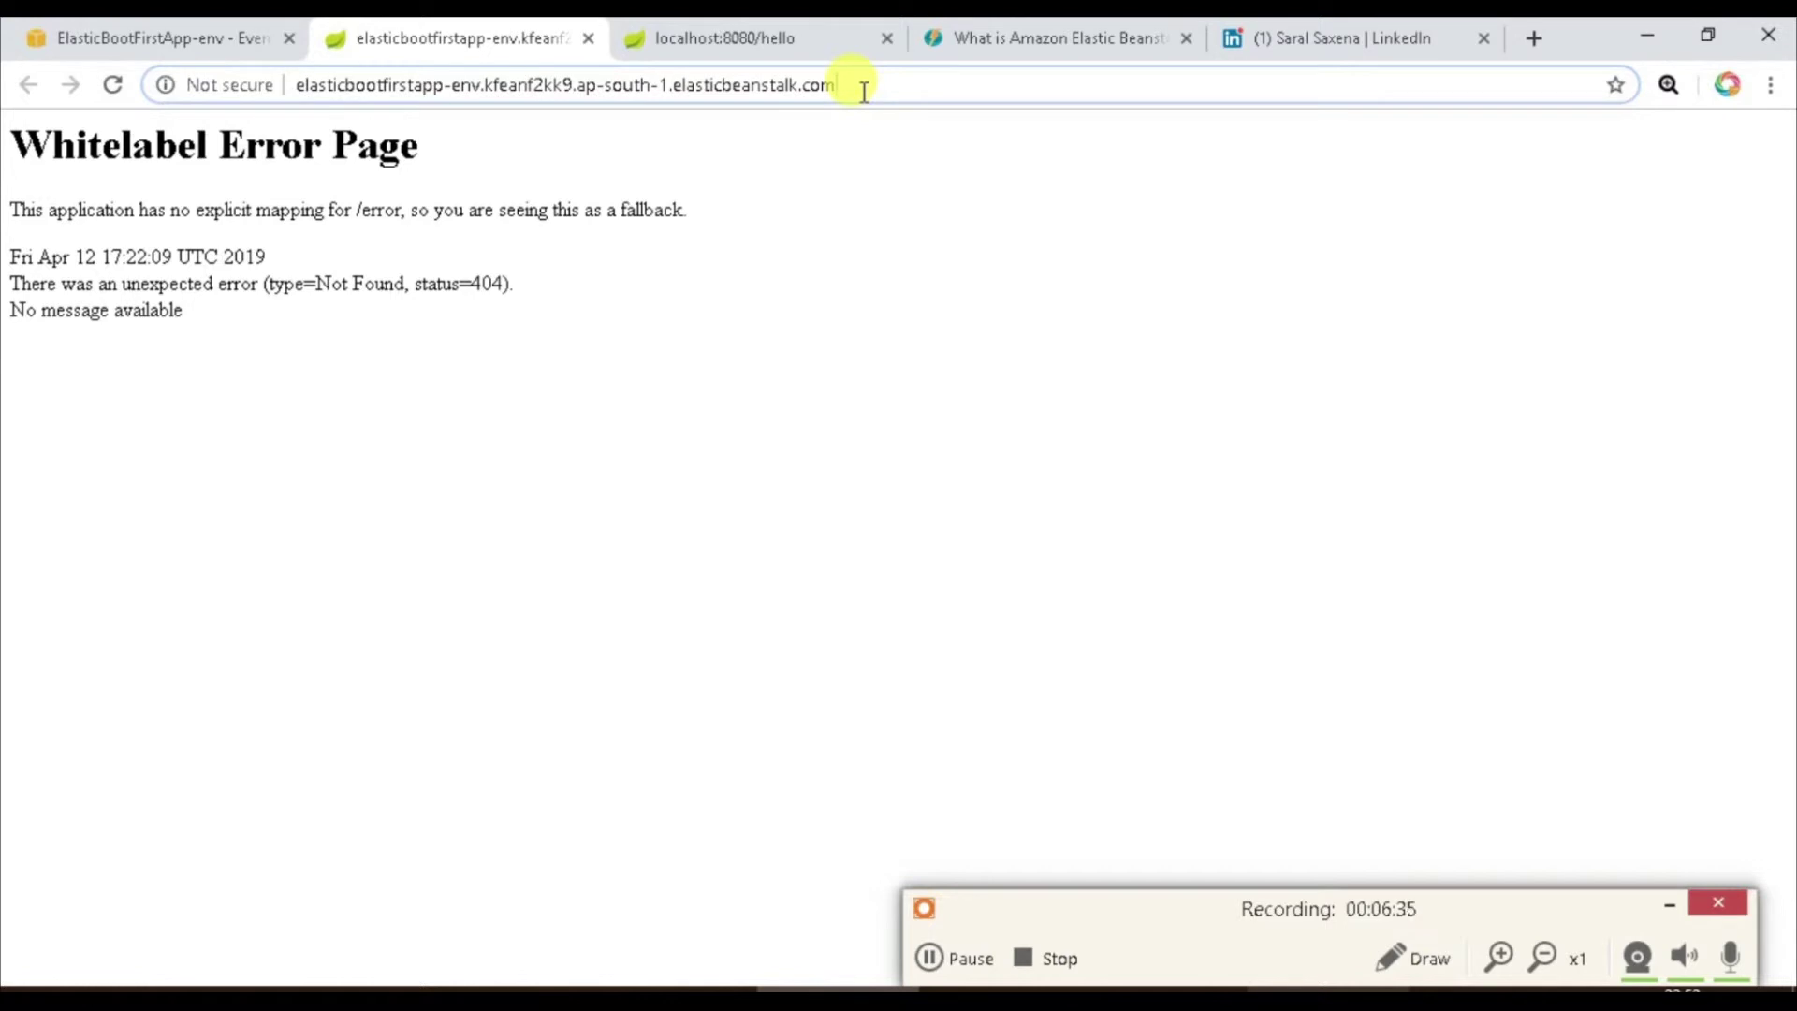
text(/h)
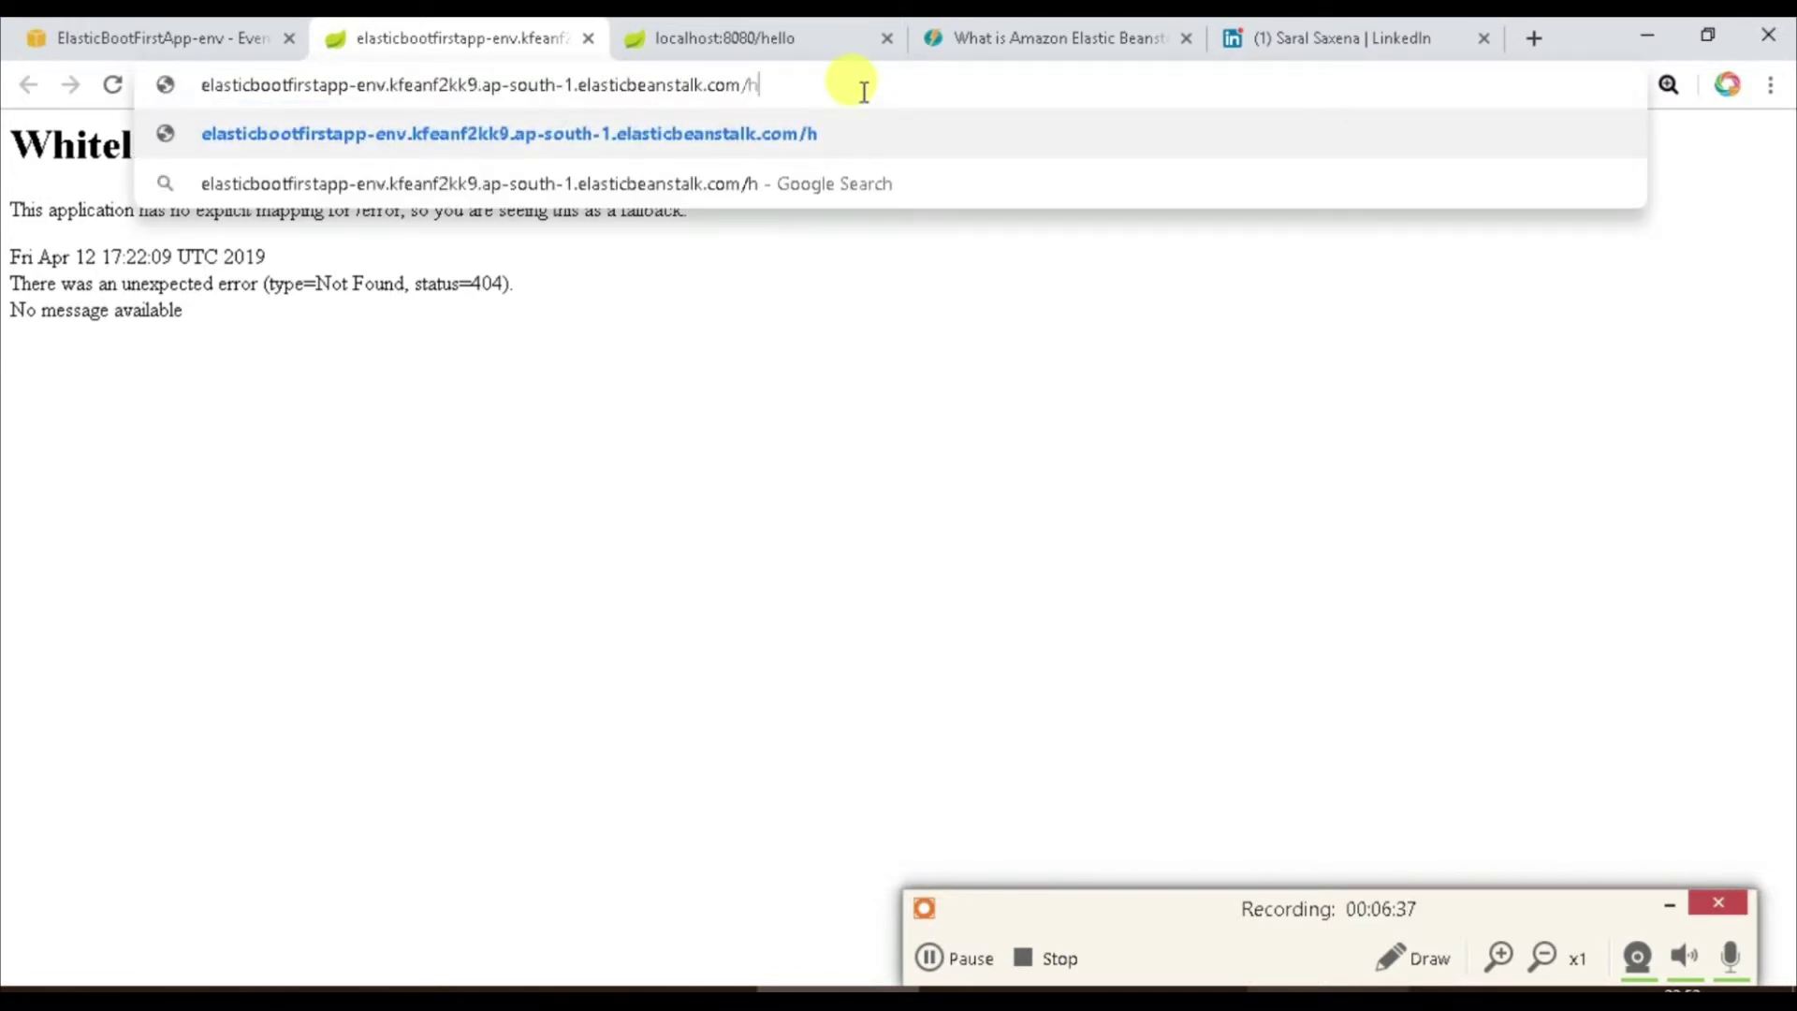
text(ello)
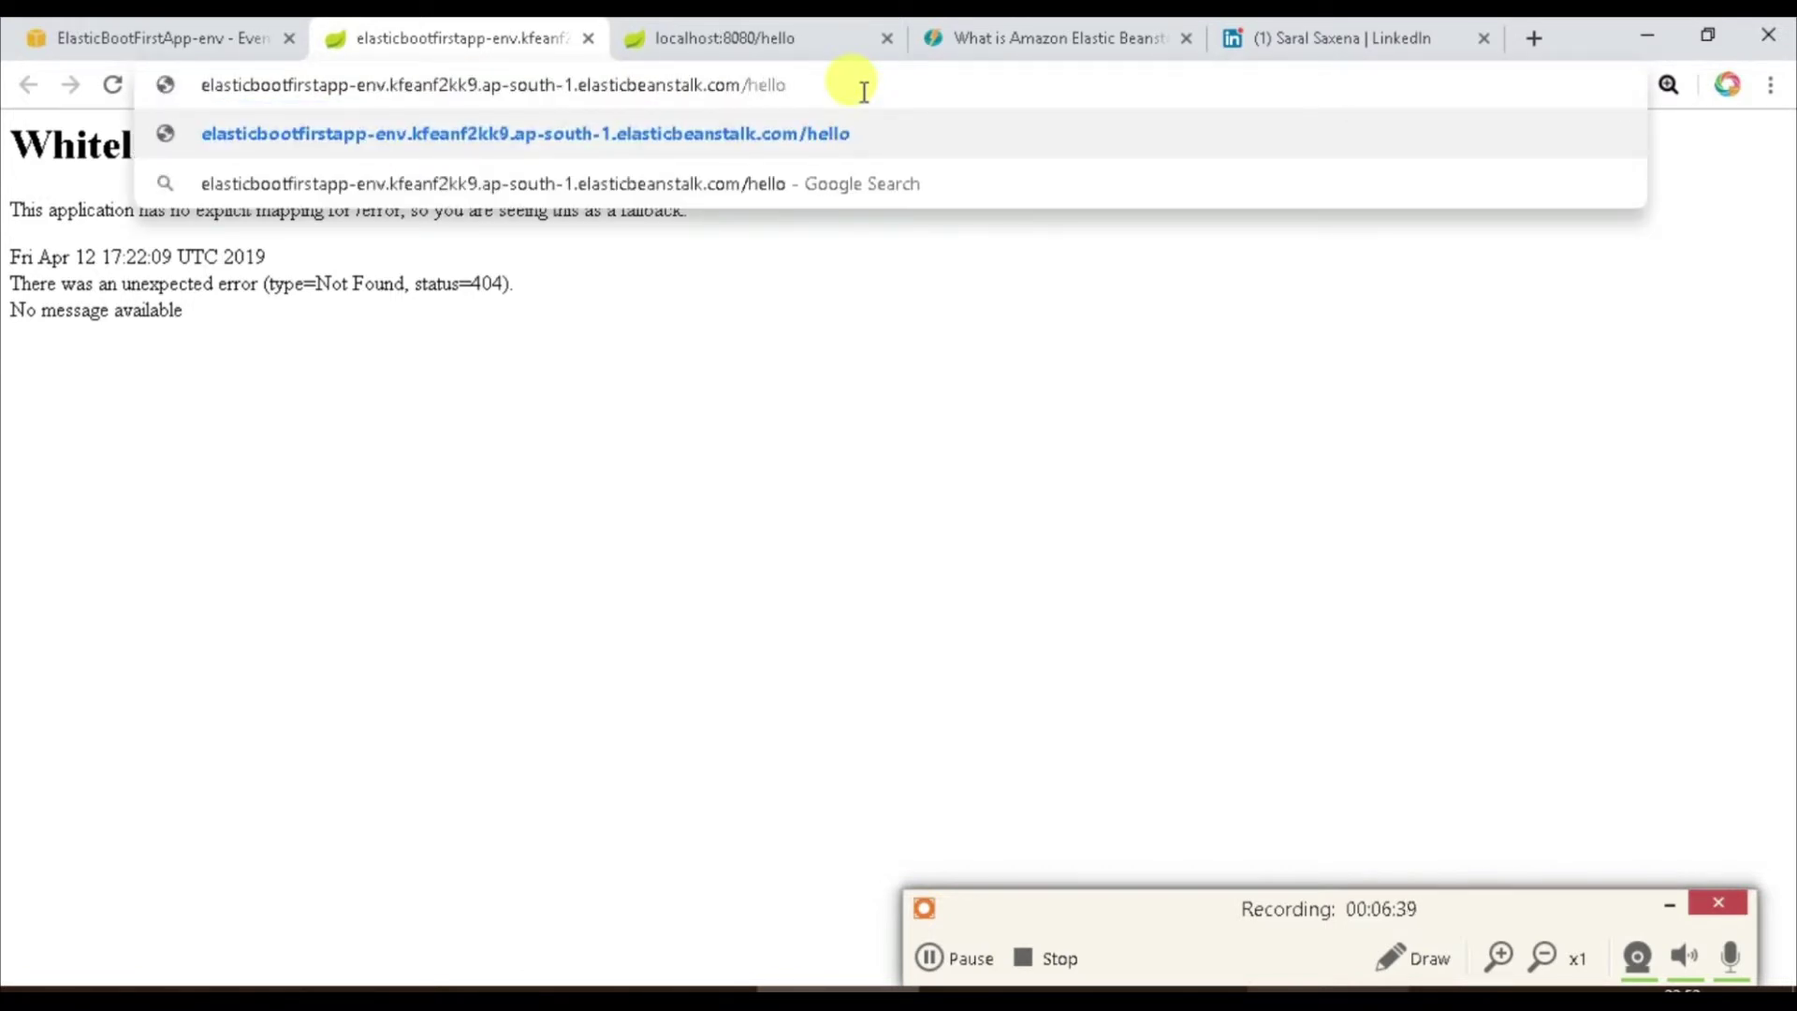
key(Return)
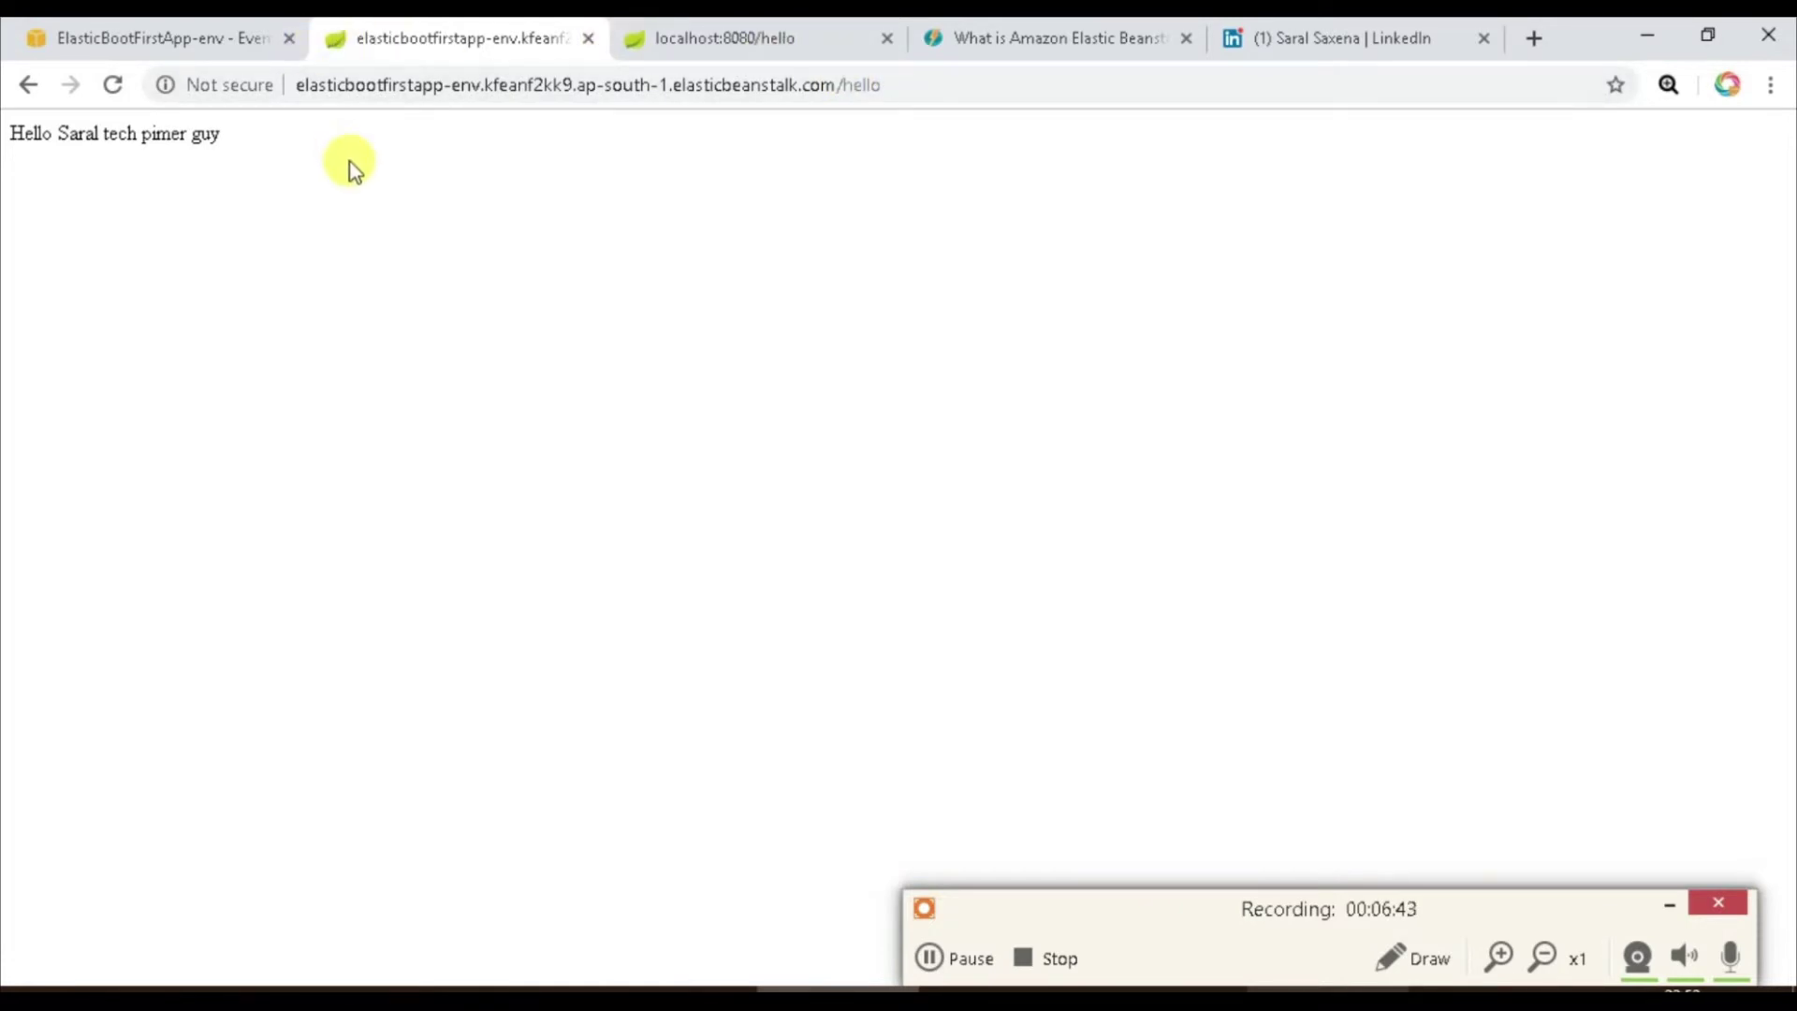
Compare the deployed /hello response with the localhost:8080/hello page and return to the environment's events page in the AWS console.
click(745, 34)
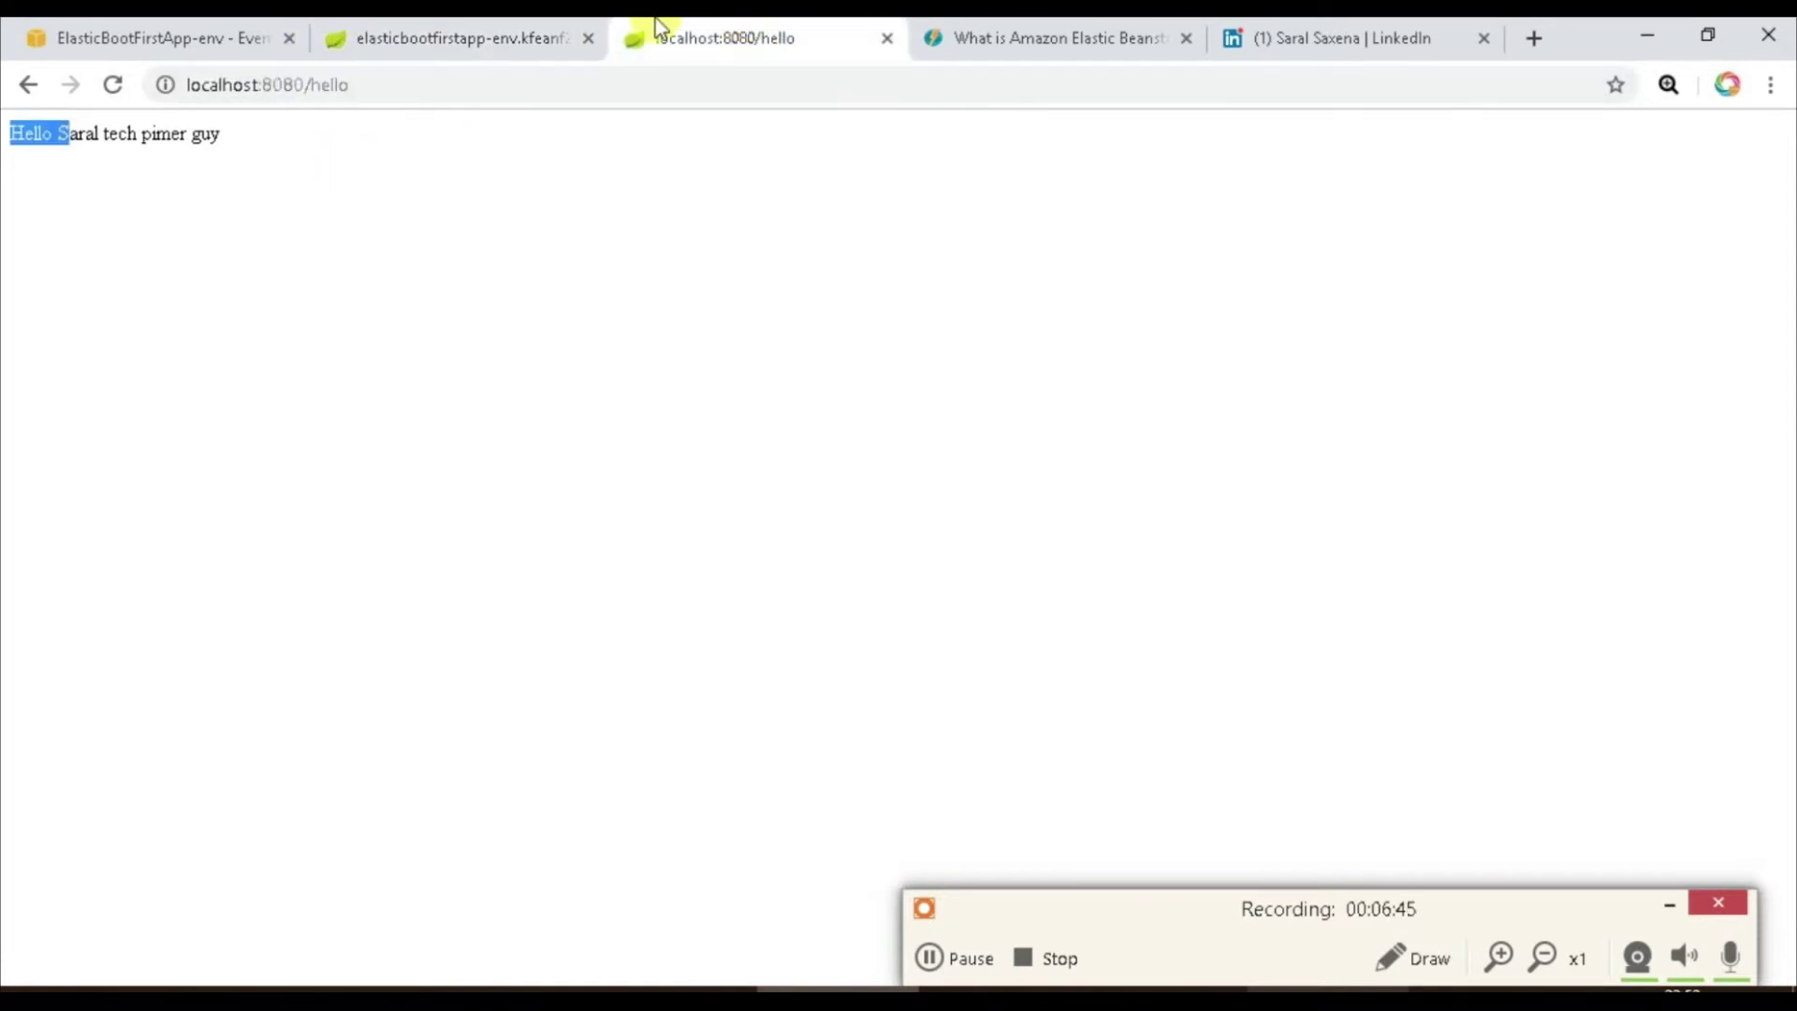
click(526, 26)
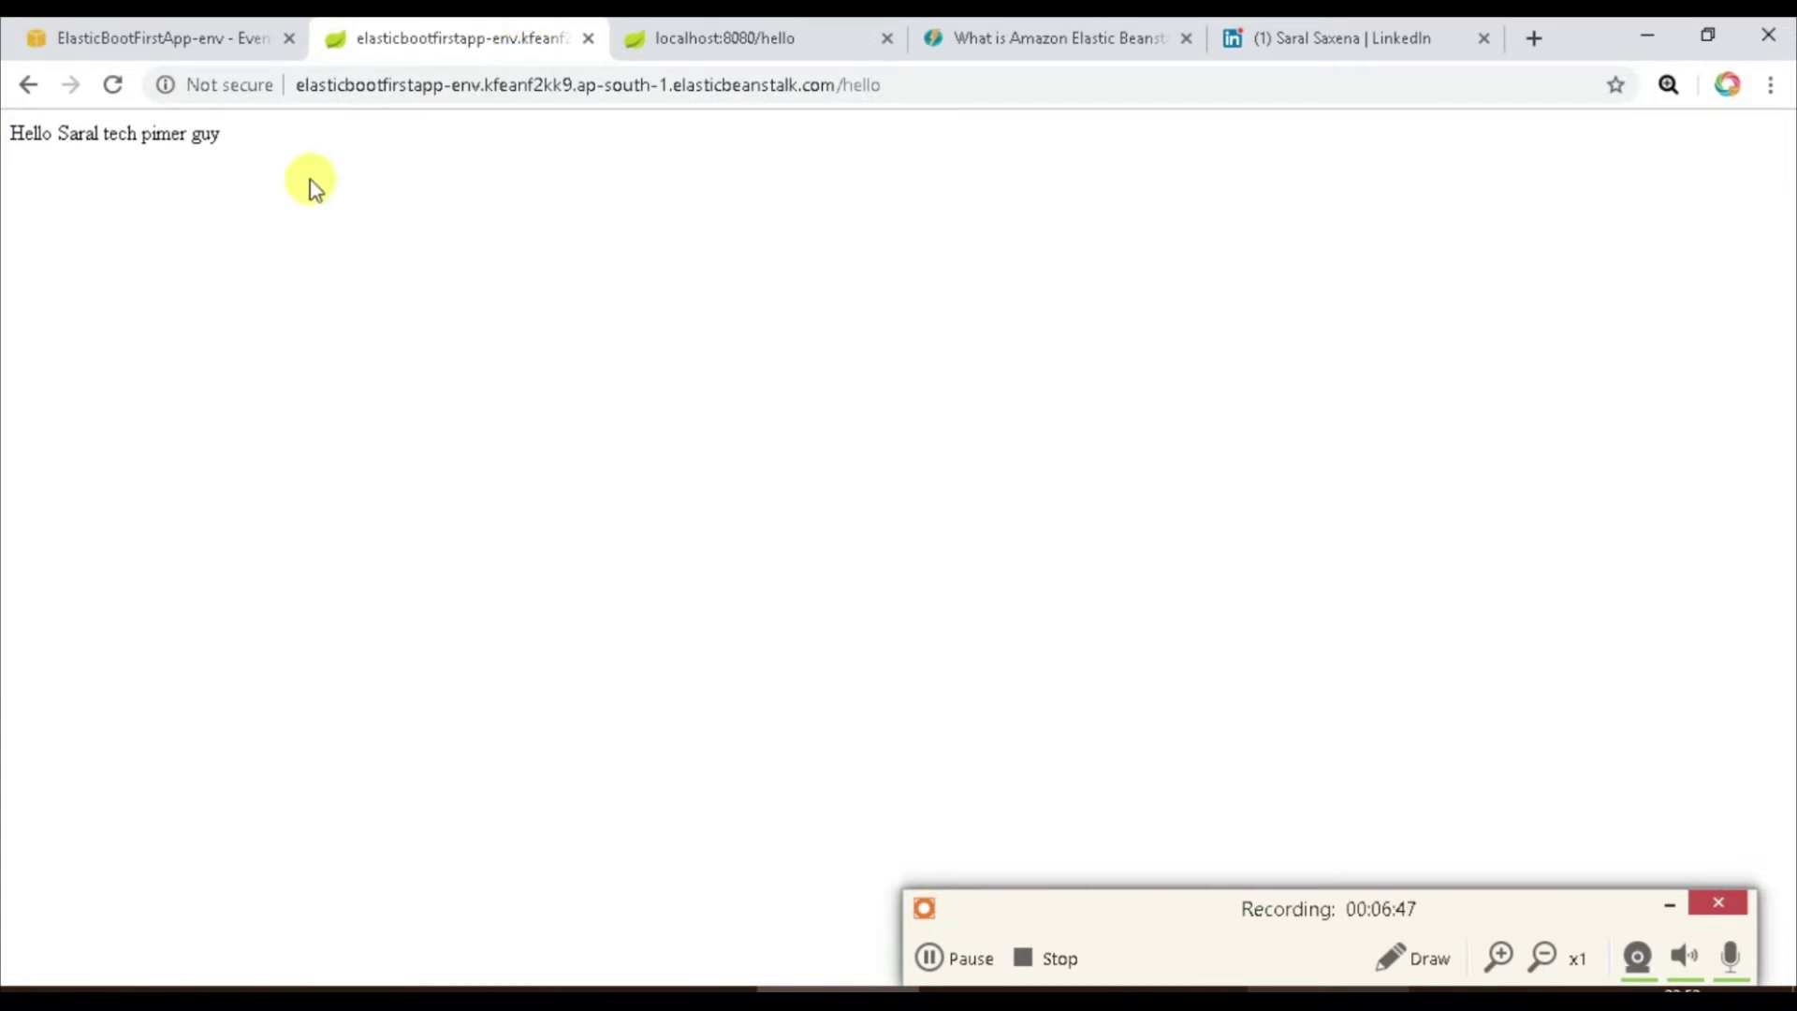
click(225, 24)
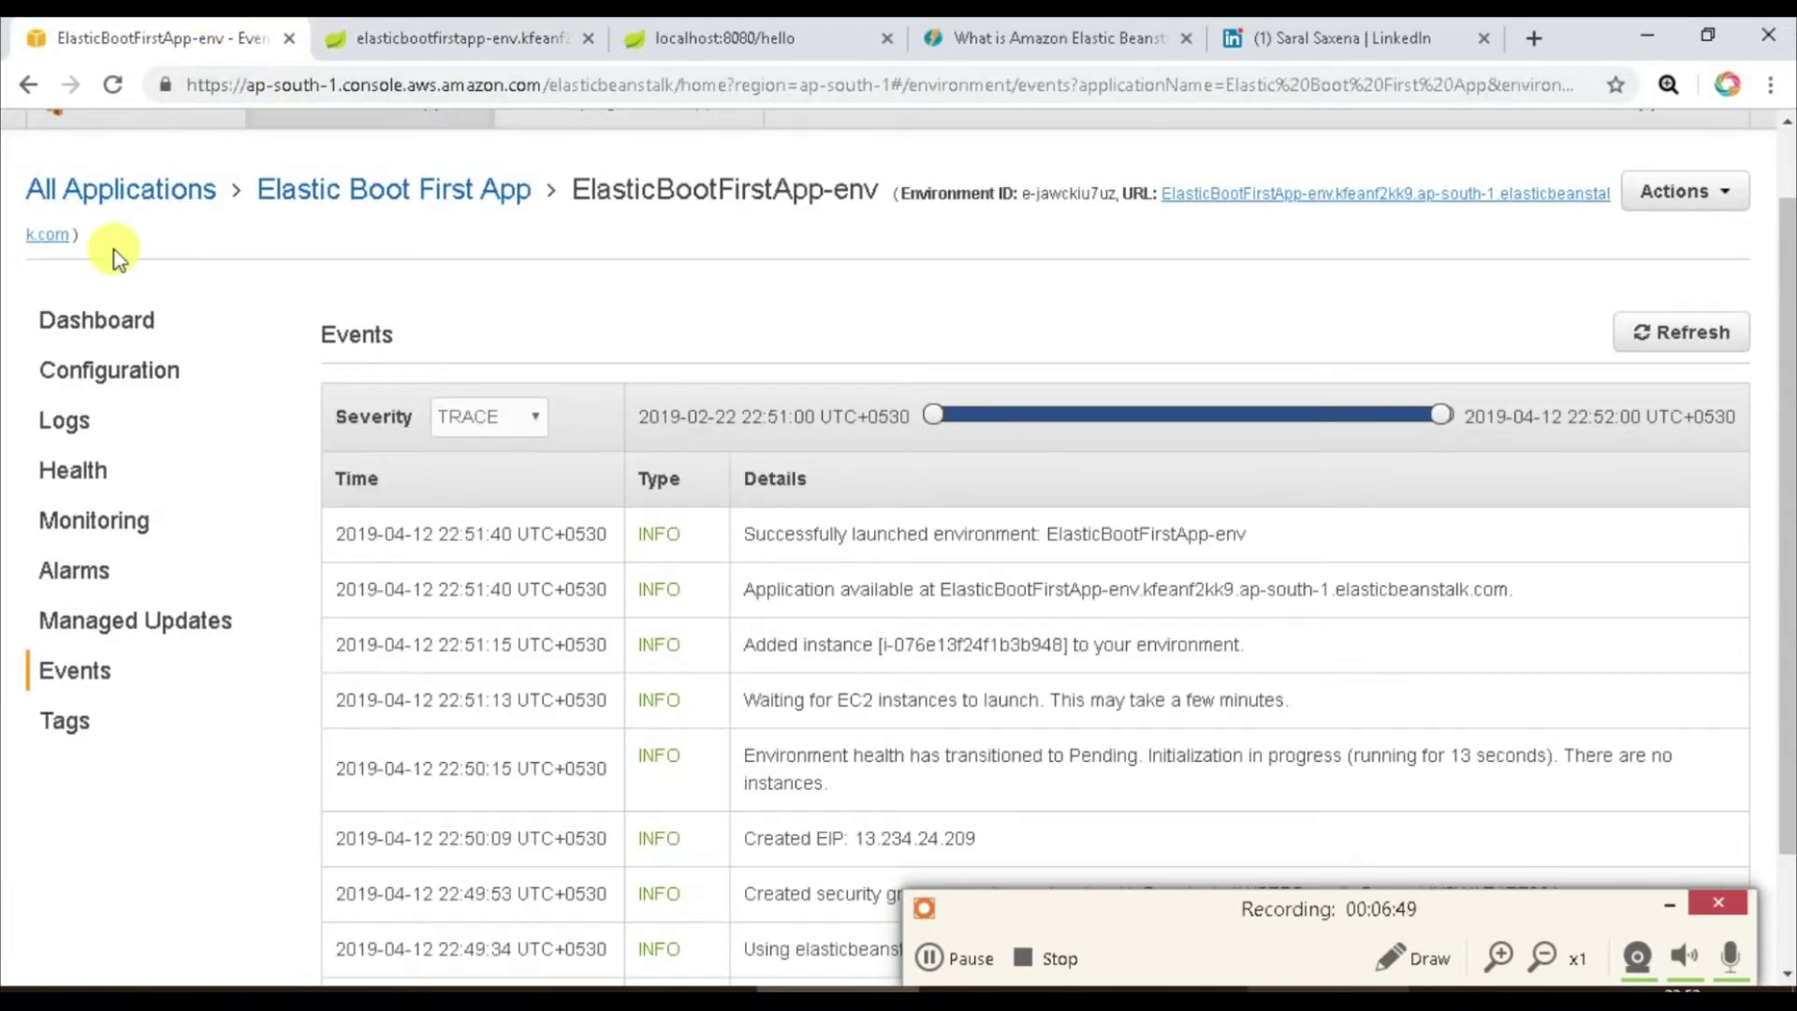
drag(1787, 401, 1778, 323)
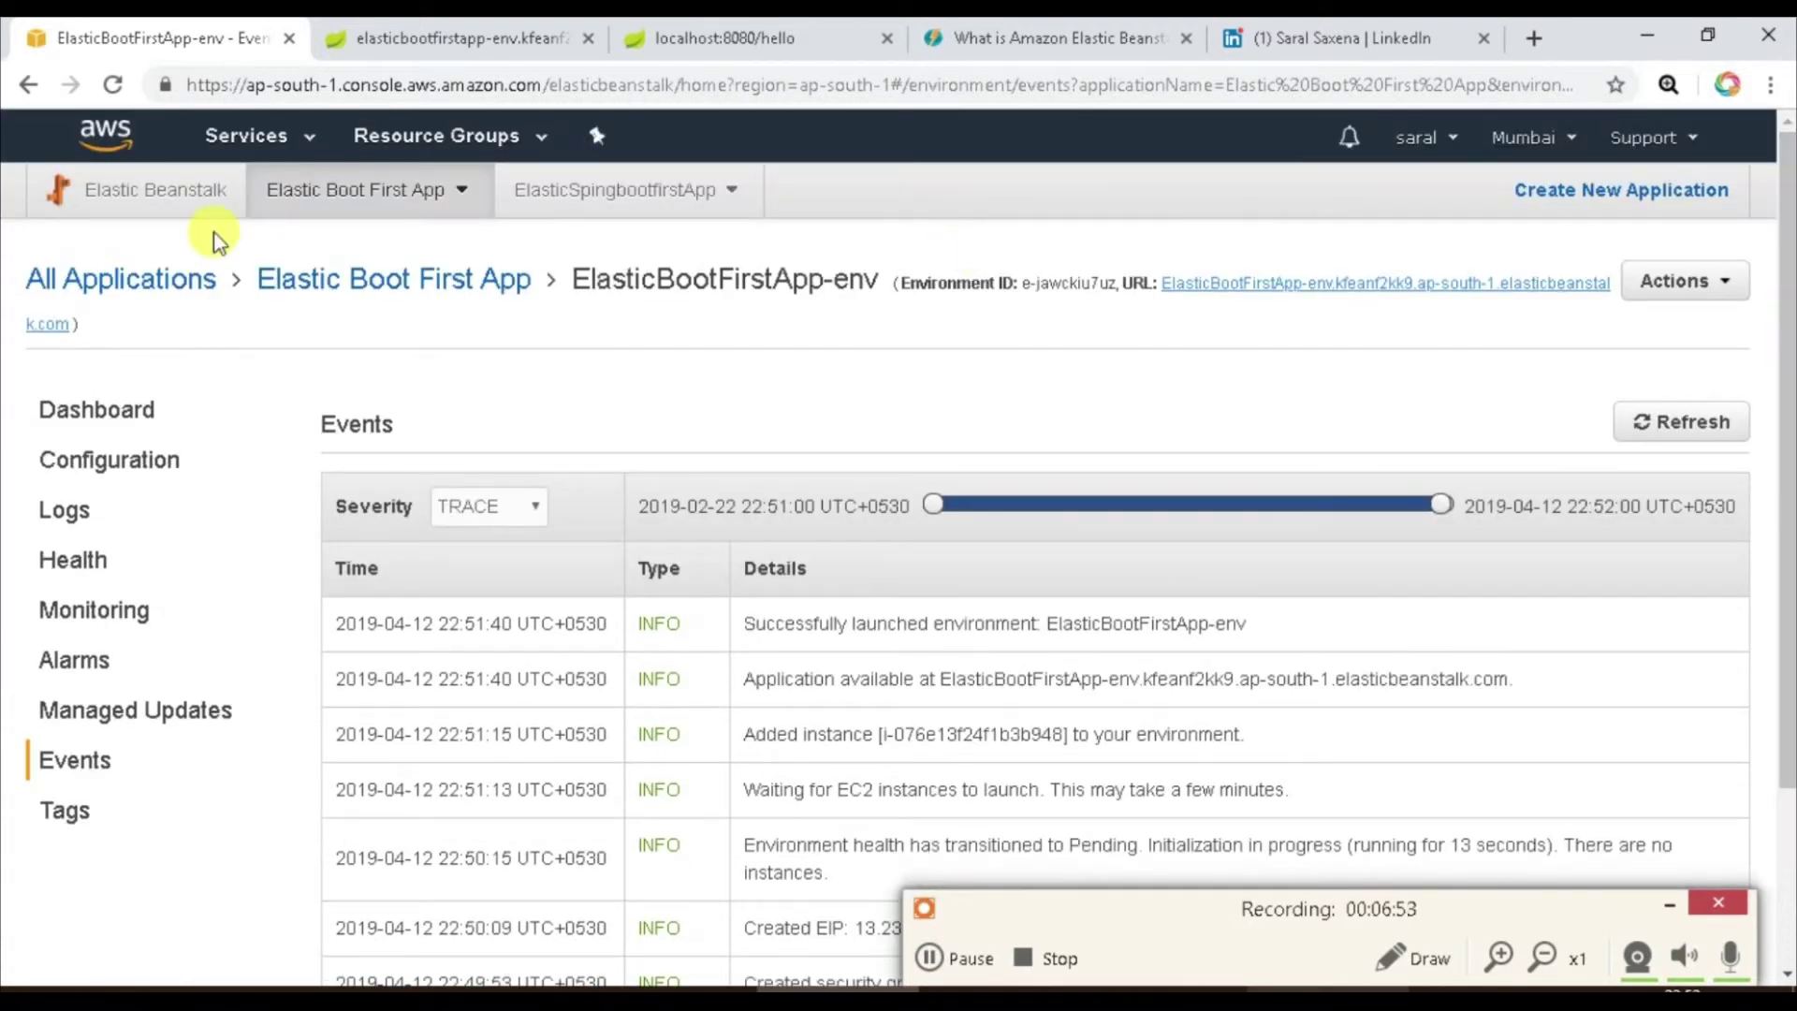
click(943, 964)
click(930, 956)
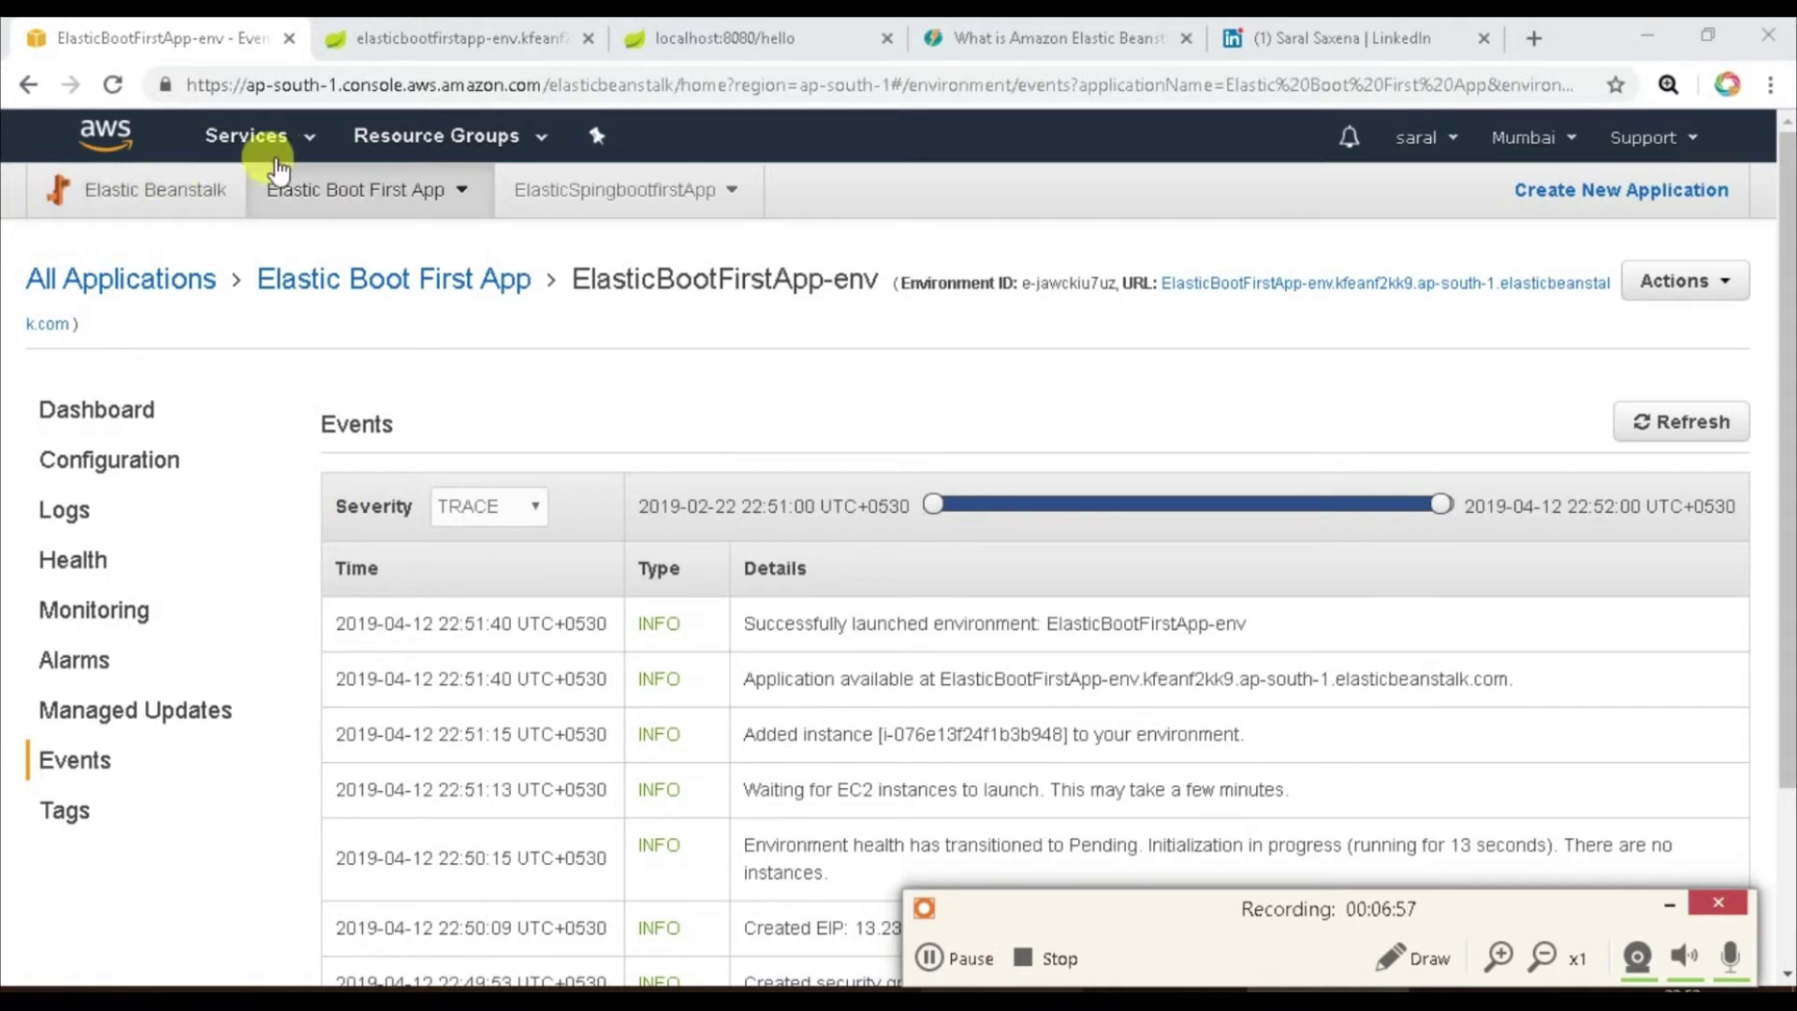
Open the running instances in EC2, select the ElasticBootFirstApp-env instance and look through its CloudWatch monitoring graphs.
click(273, 145)
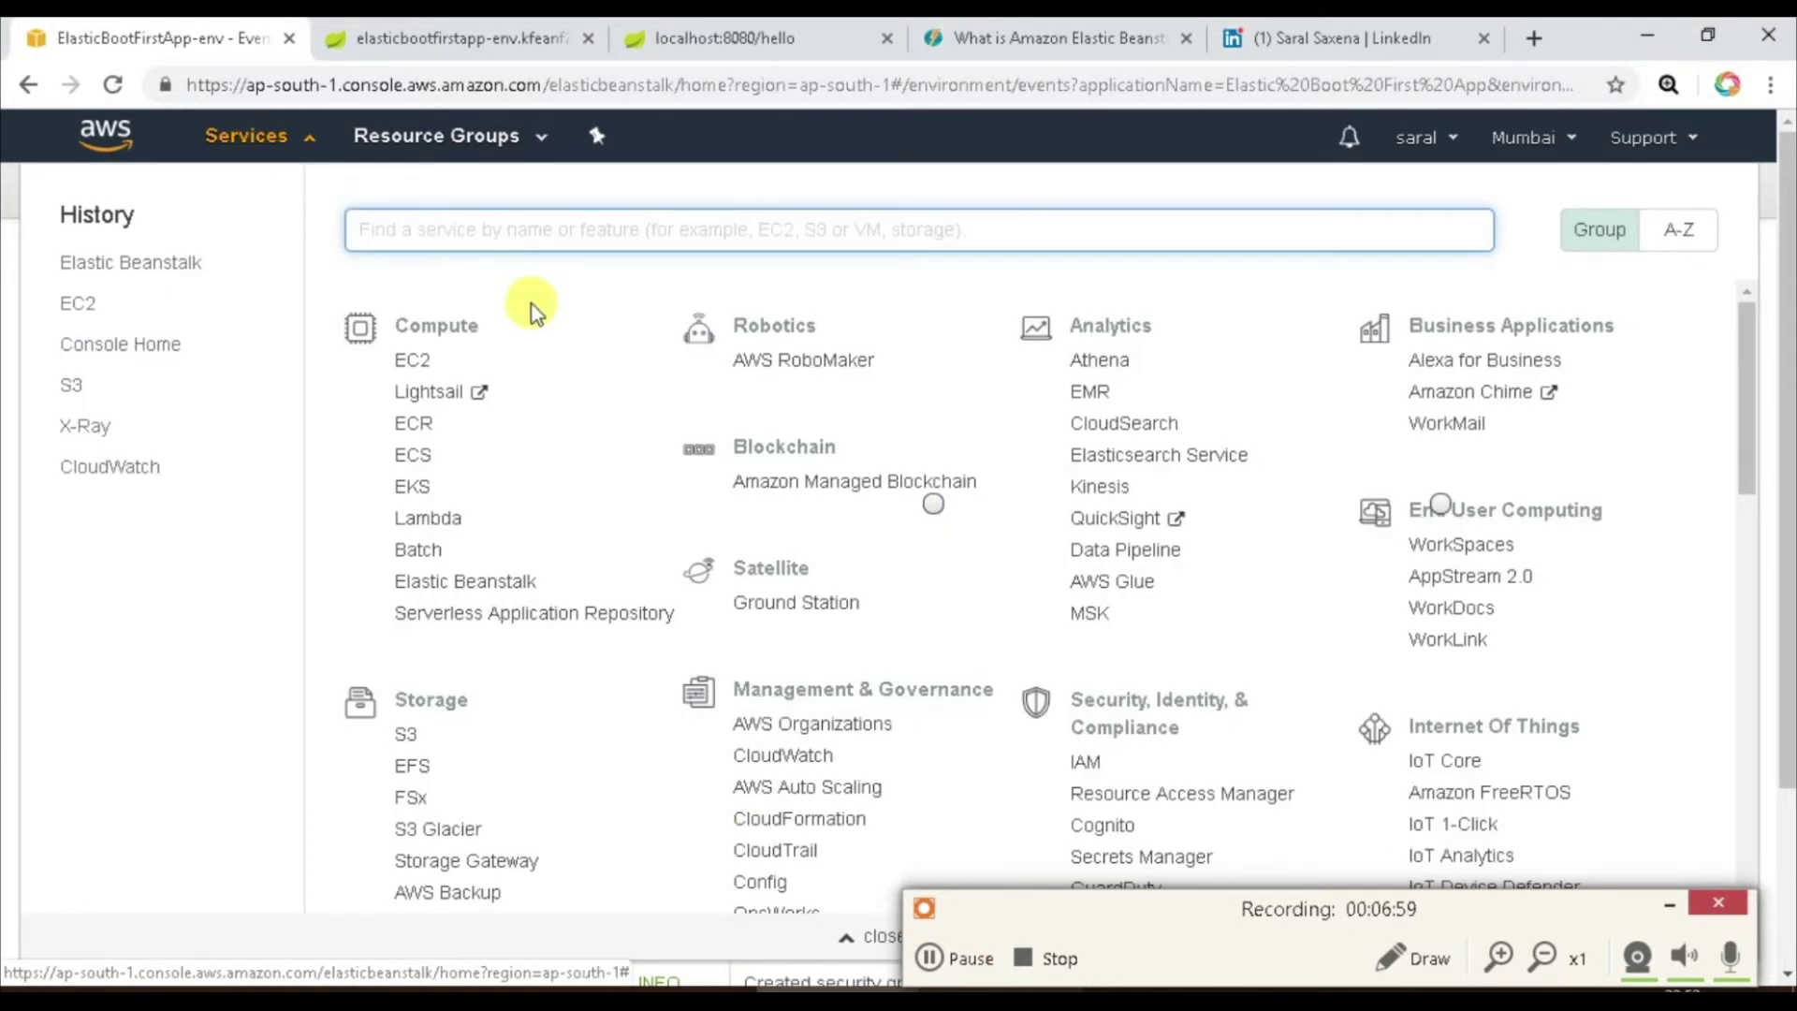
click(414, 368)
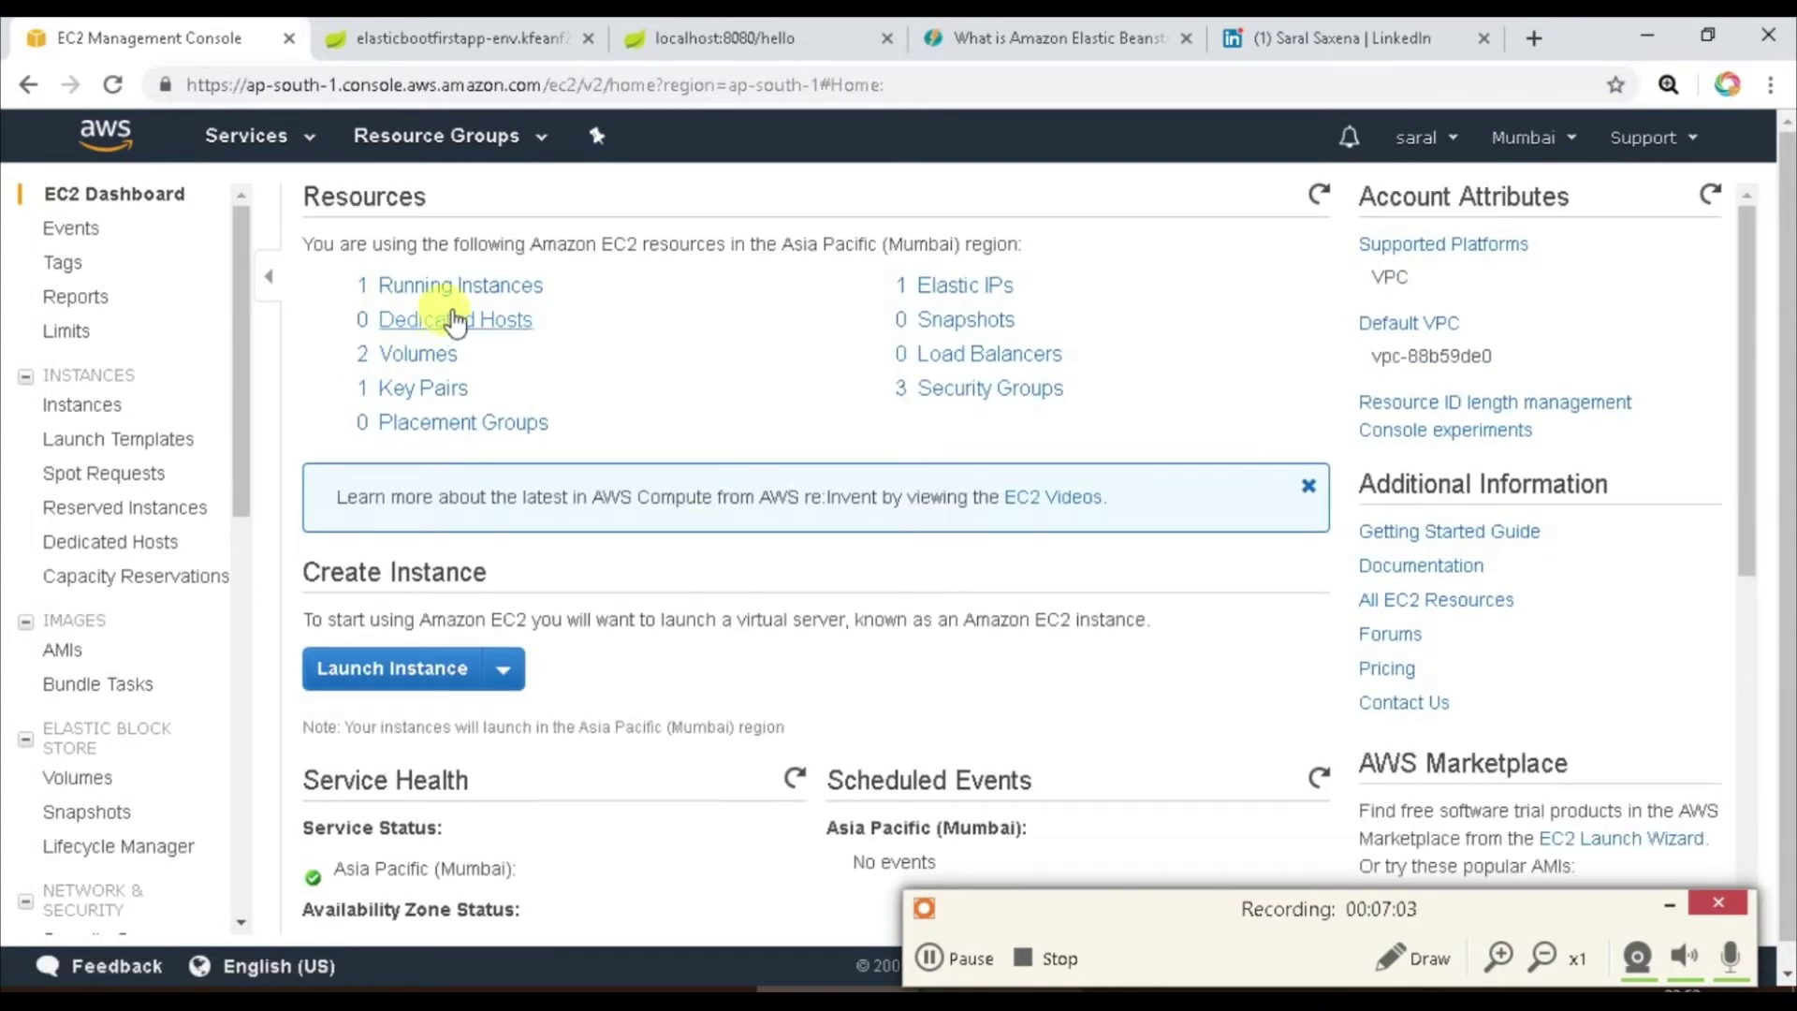
click(468, 286)
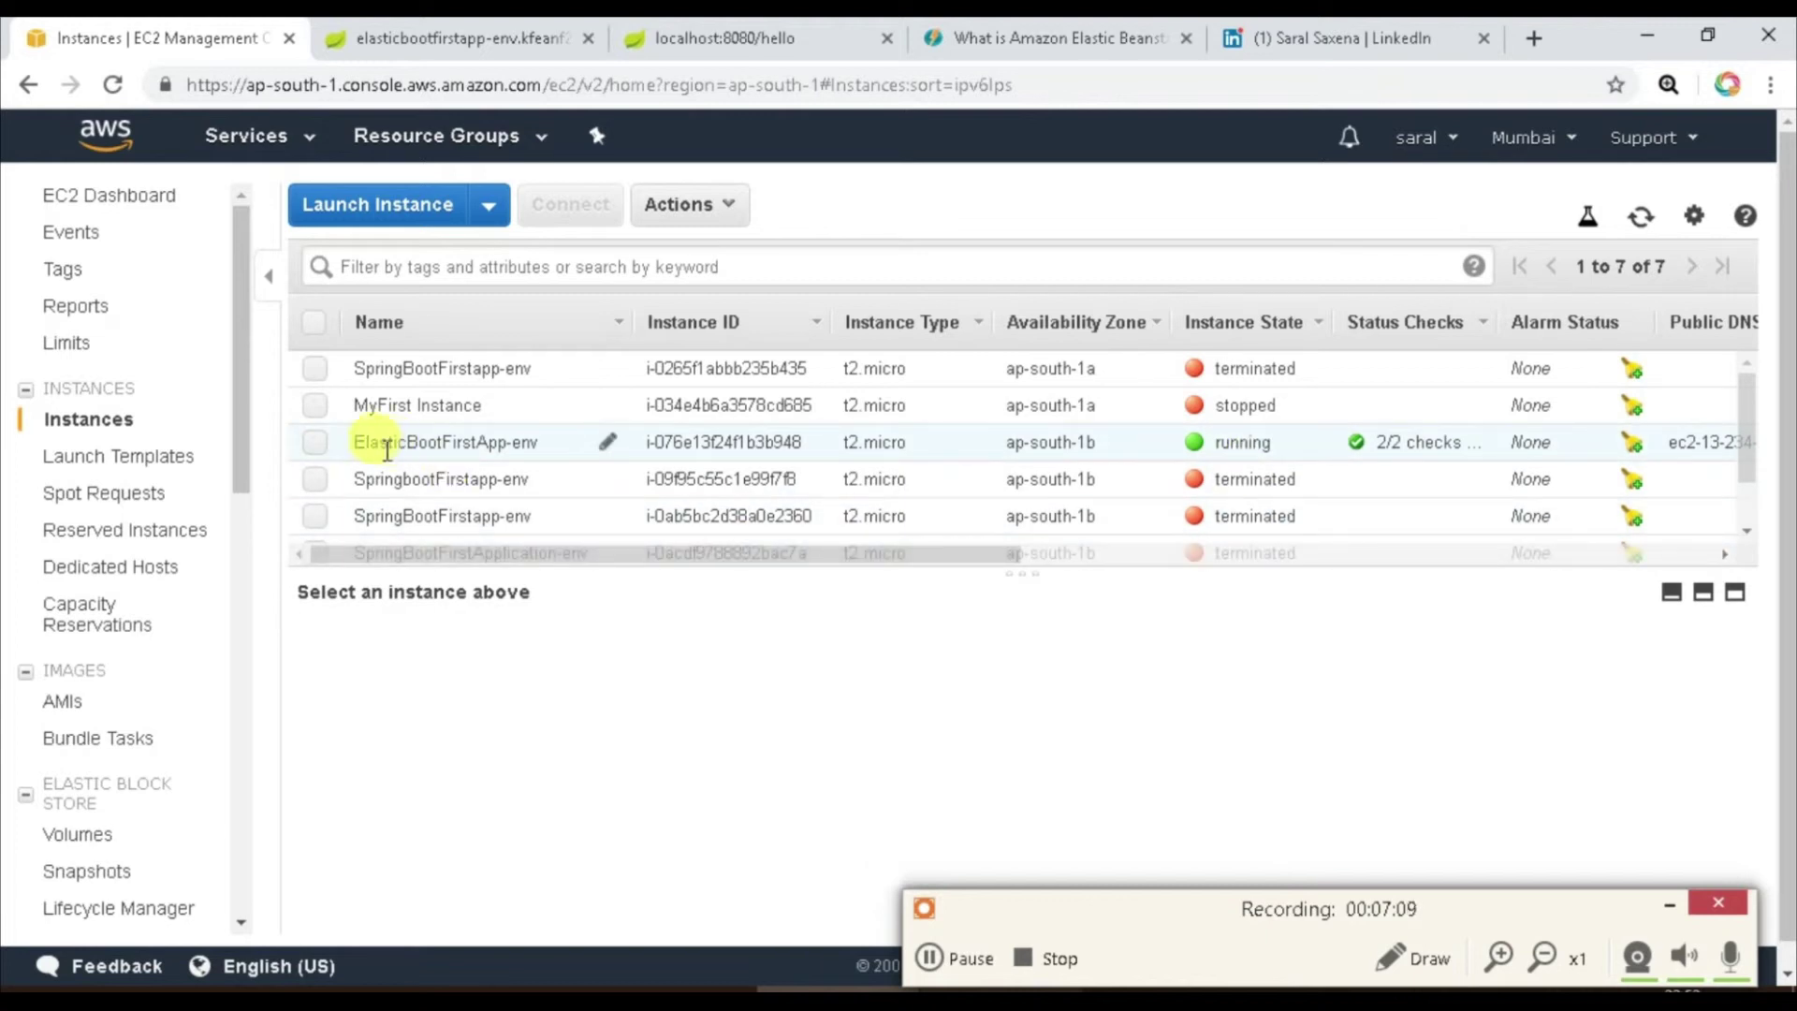
click(315, 443)
click(663, 654)
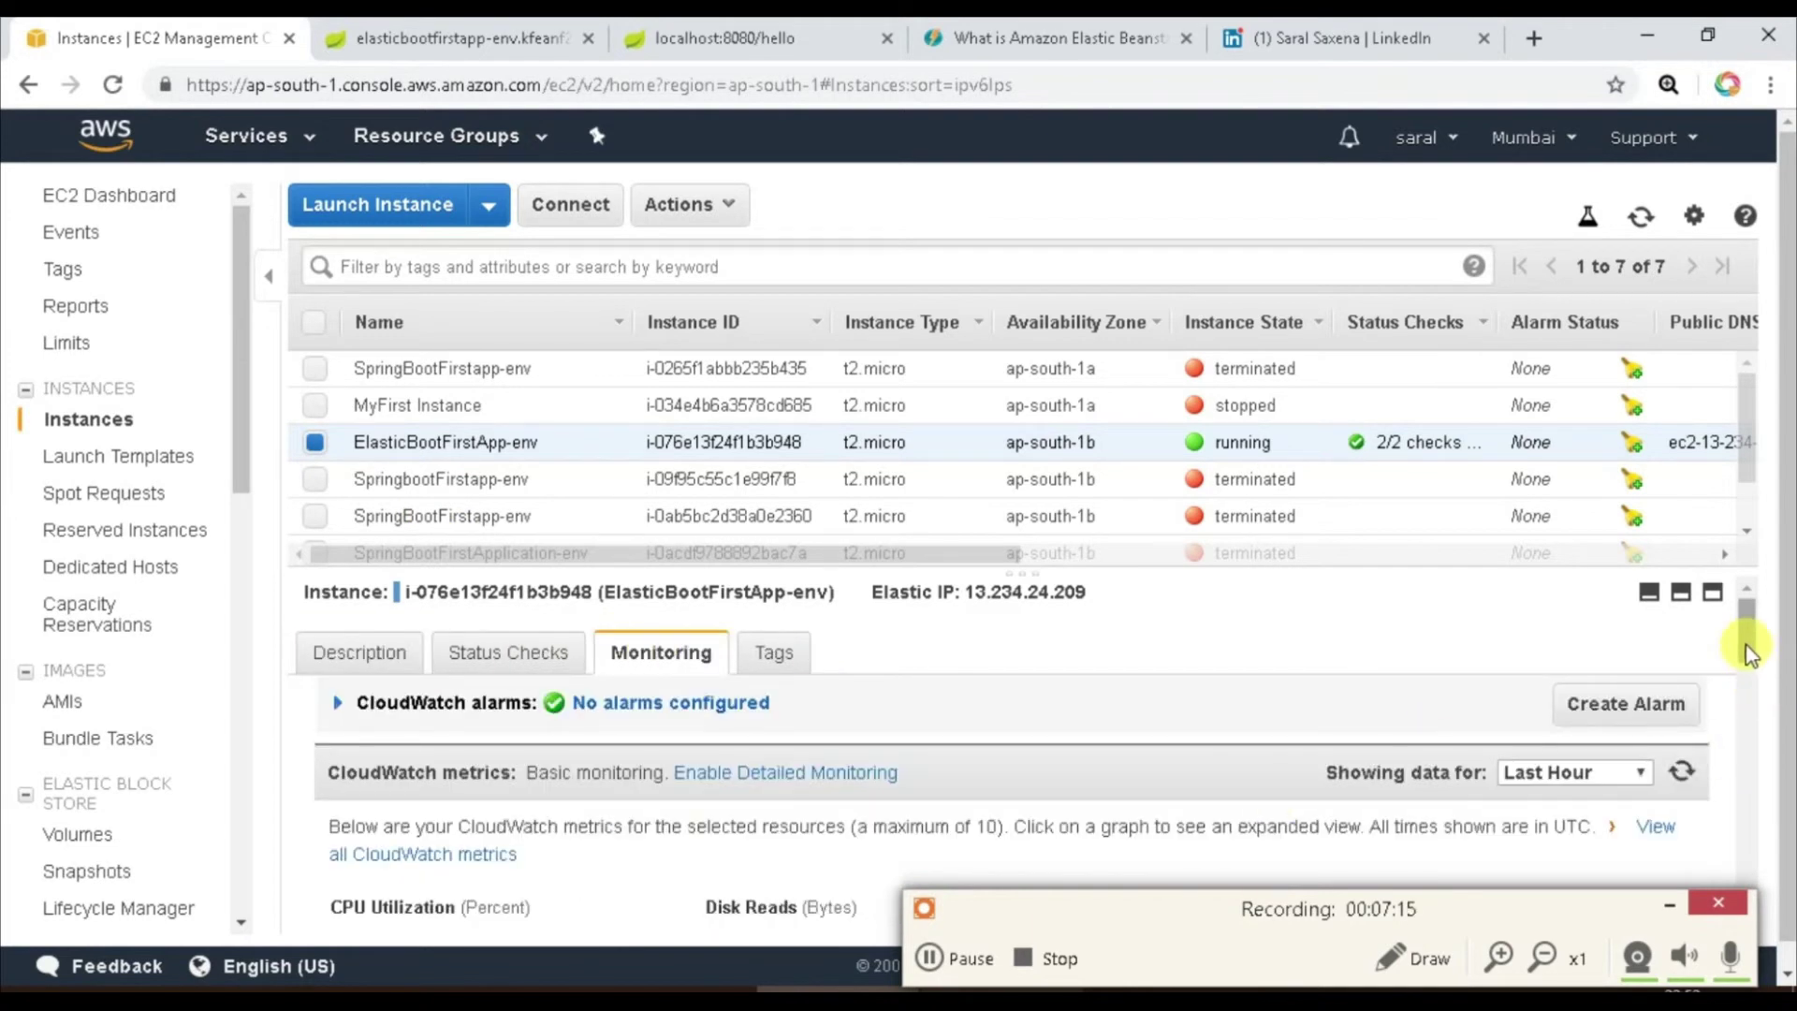
drag(1107, 917, 1791, 853)
mouse_move(1748, 654)
mouse_down()
mouse_move(1771, 828)
mouse_move(1748, 673)
mouse_up()
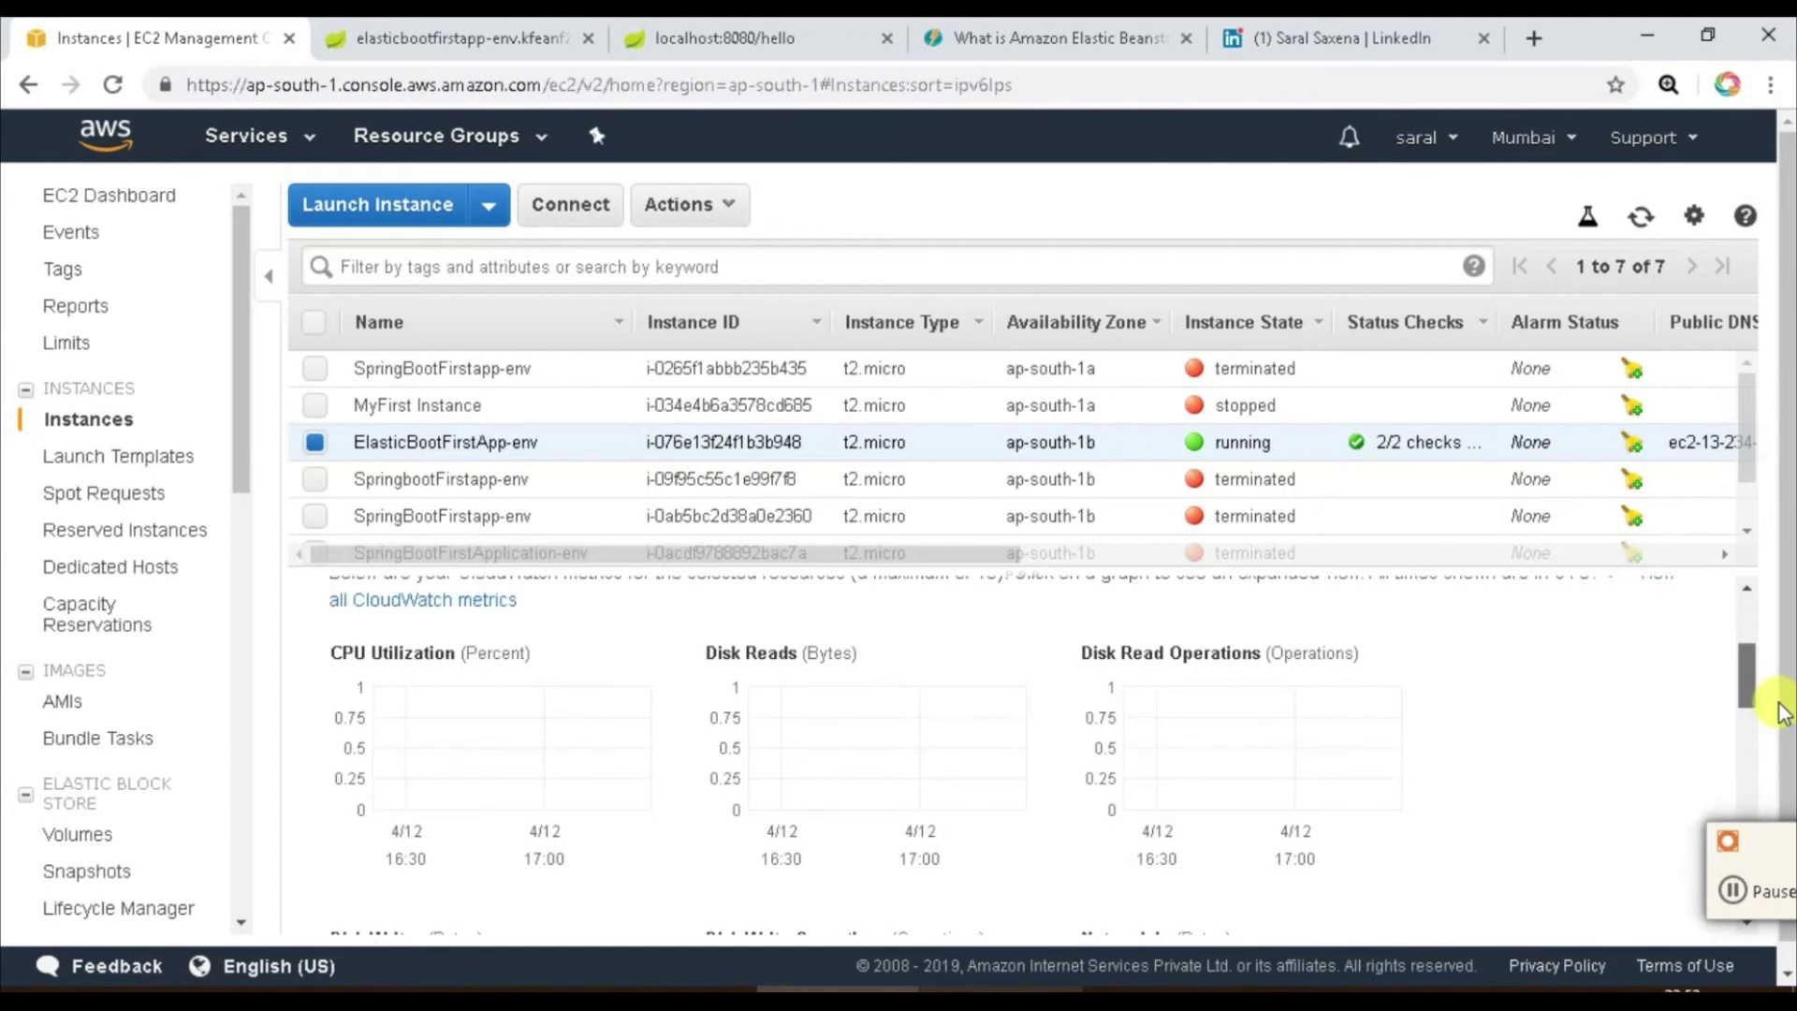
Find CloudWatch by searching the AWS services for "cloud" and view its CloudWatch Logs service dashboard.
click(265, 155)
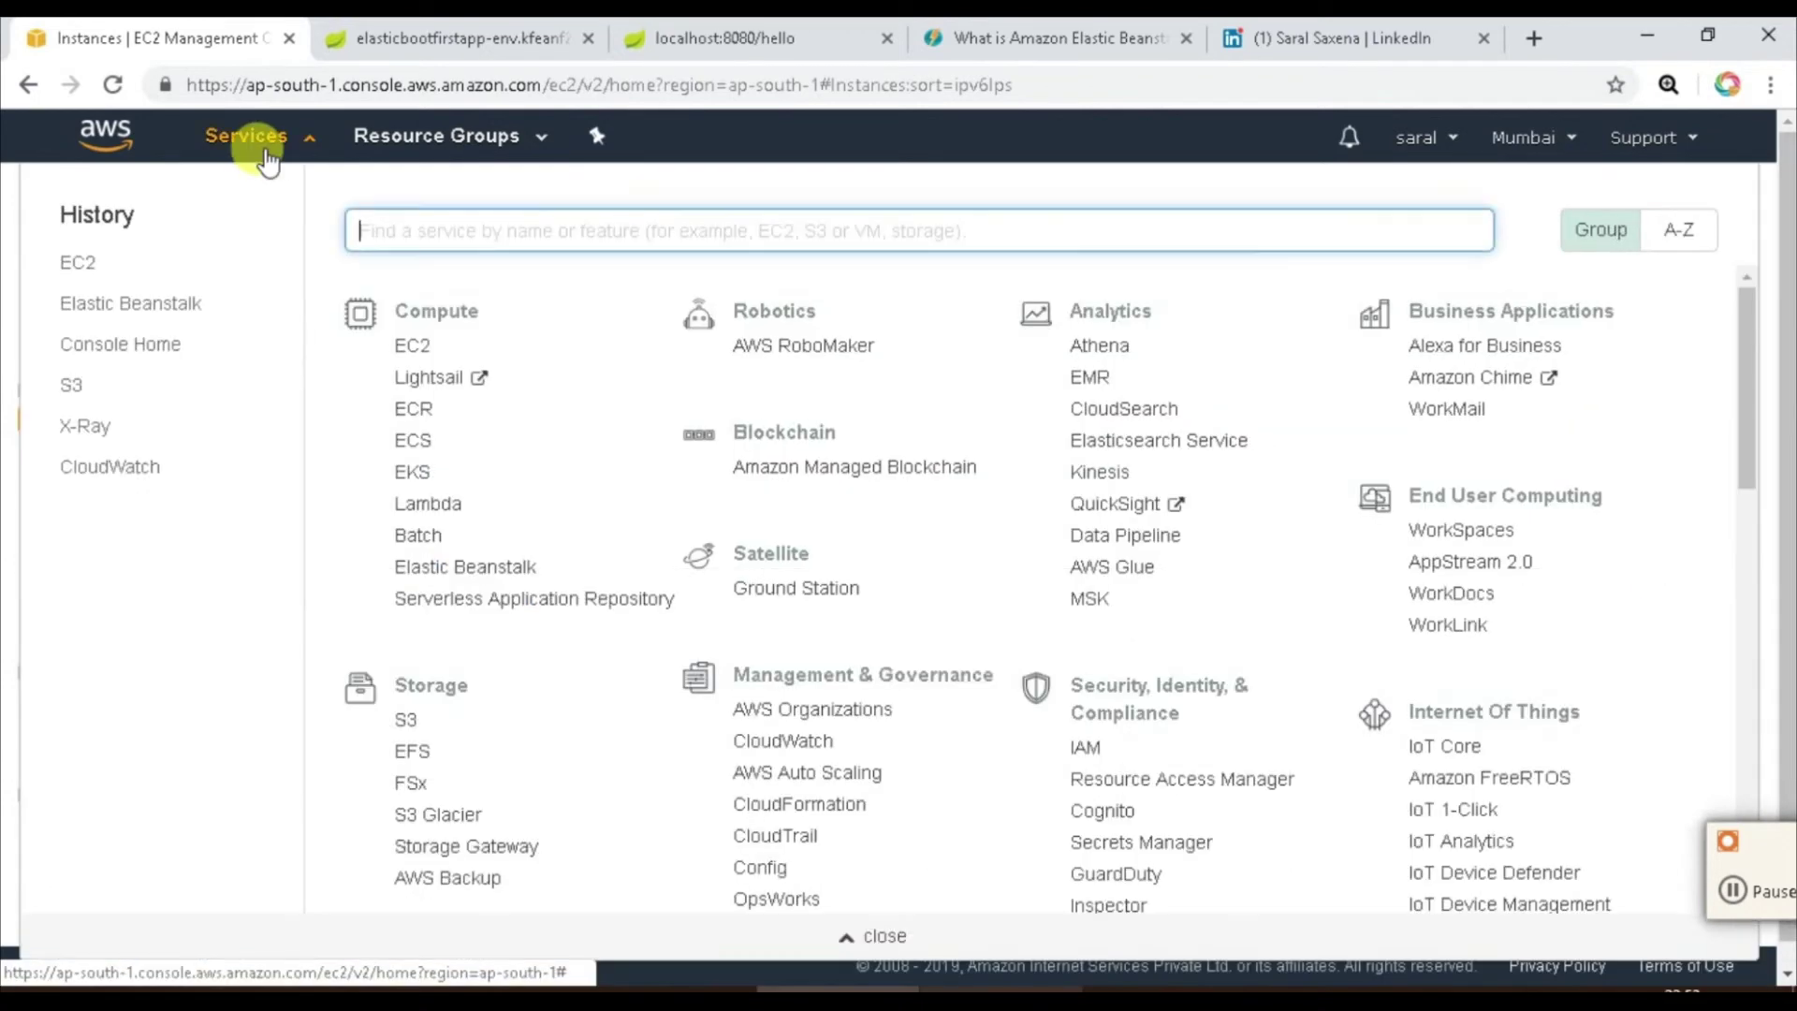
text(cloud)
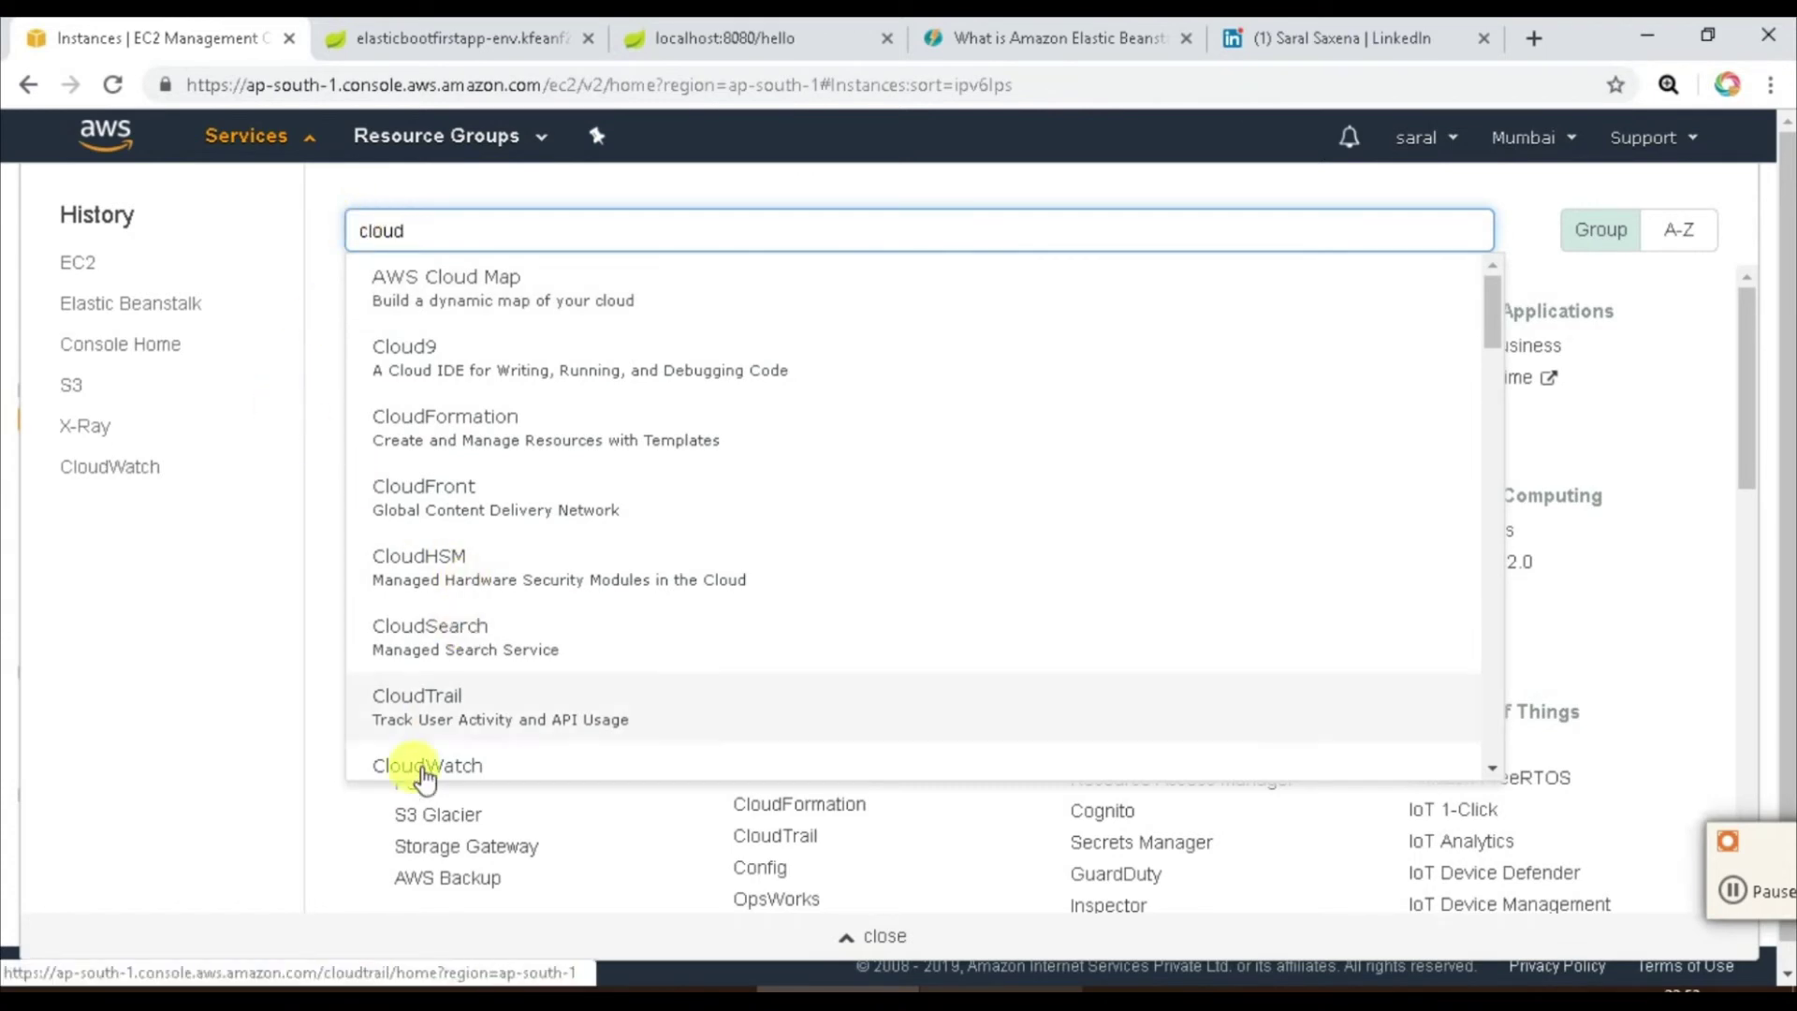
click(426, 767)
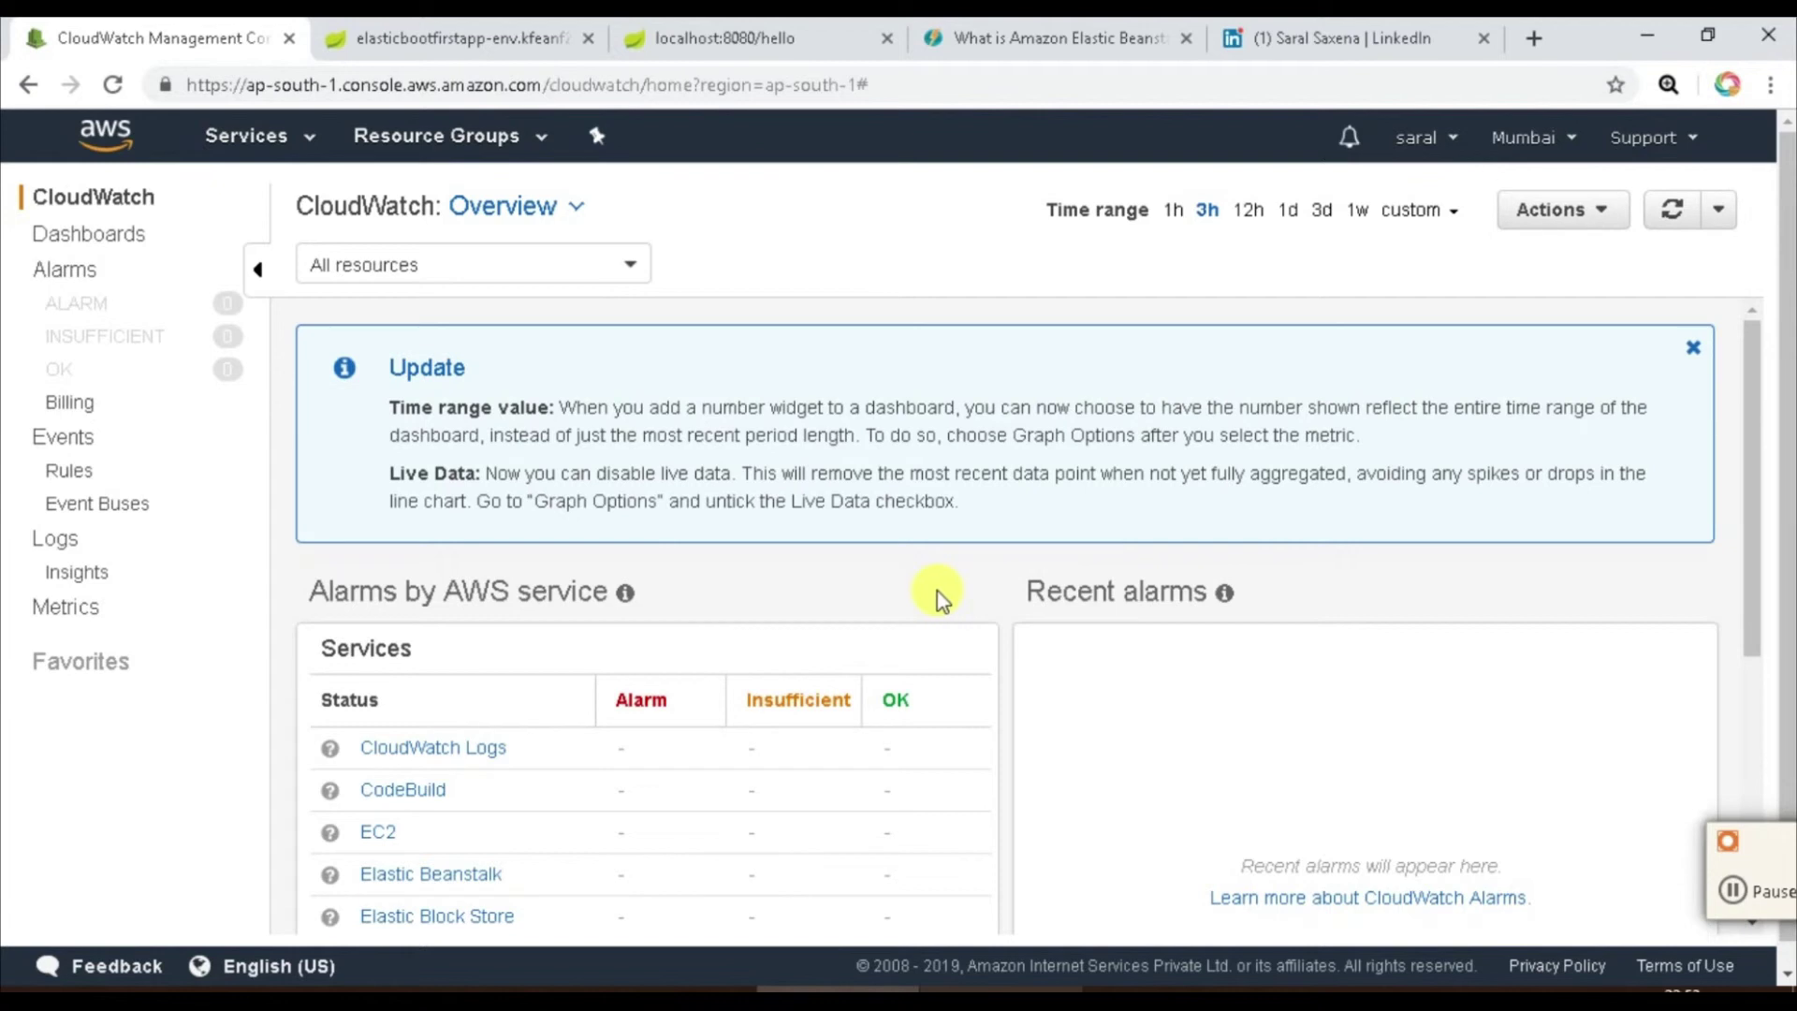
click(458, 749)
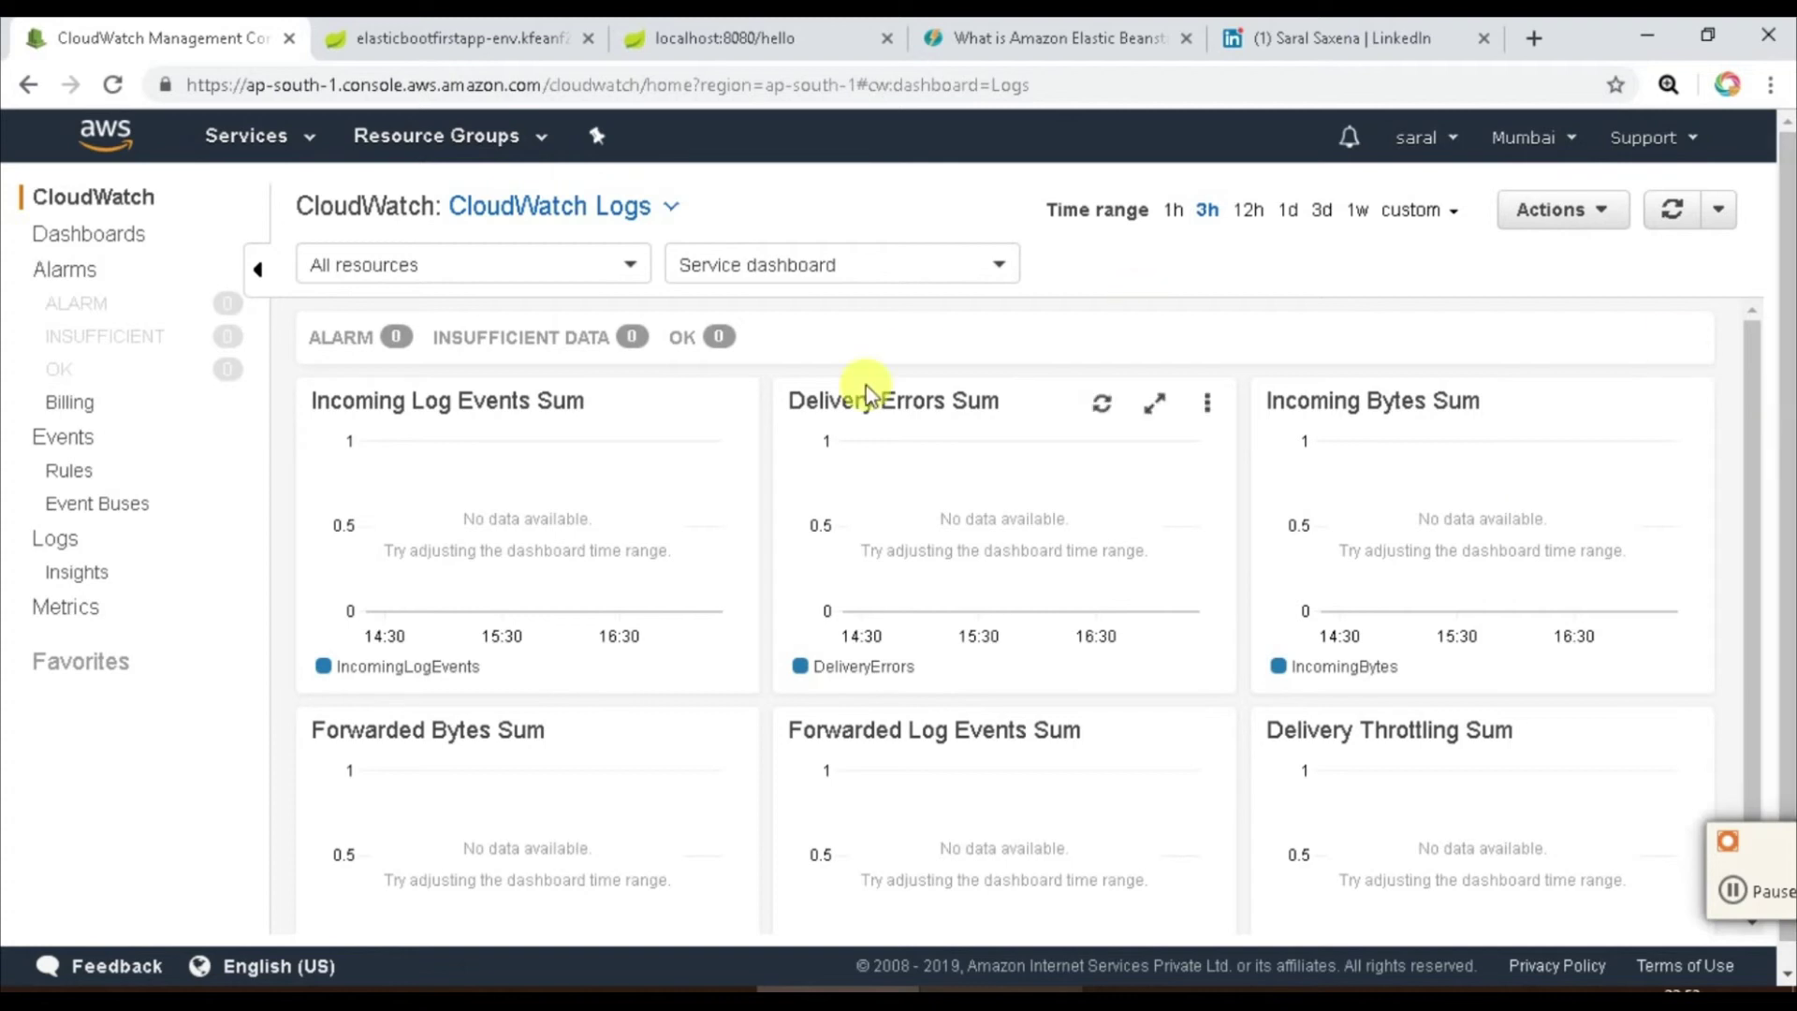
Refresh the CloudWatch log groups and view the log streams of /aws/codebuild/tomcat-CICD-pipeline.
click(56, 541)
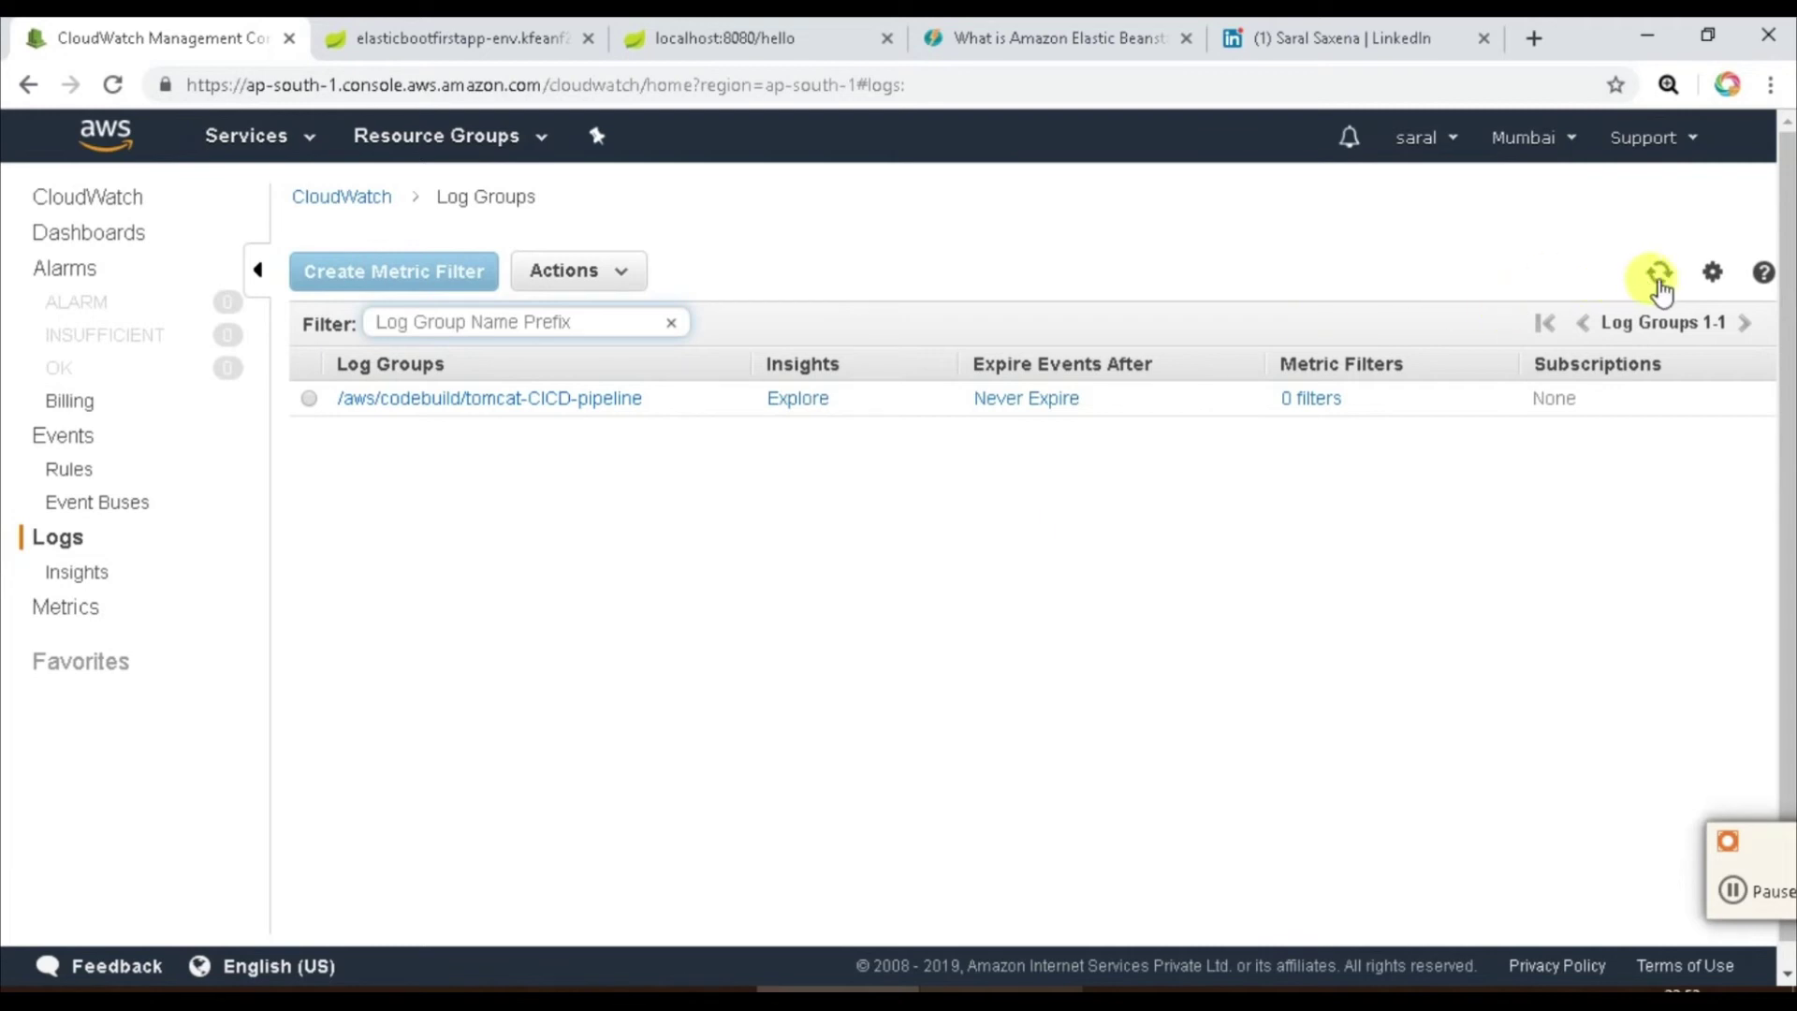
click(1659, 276)
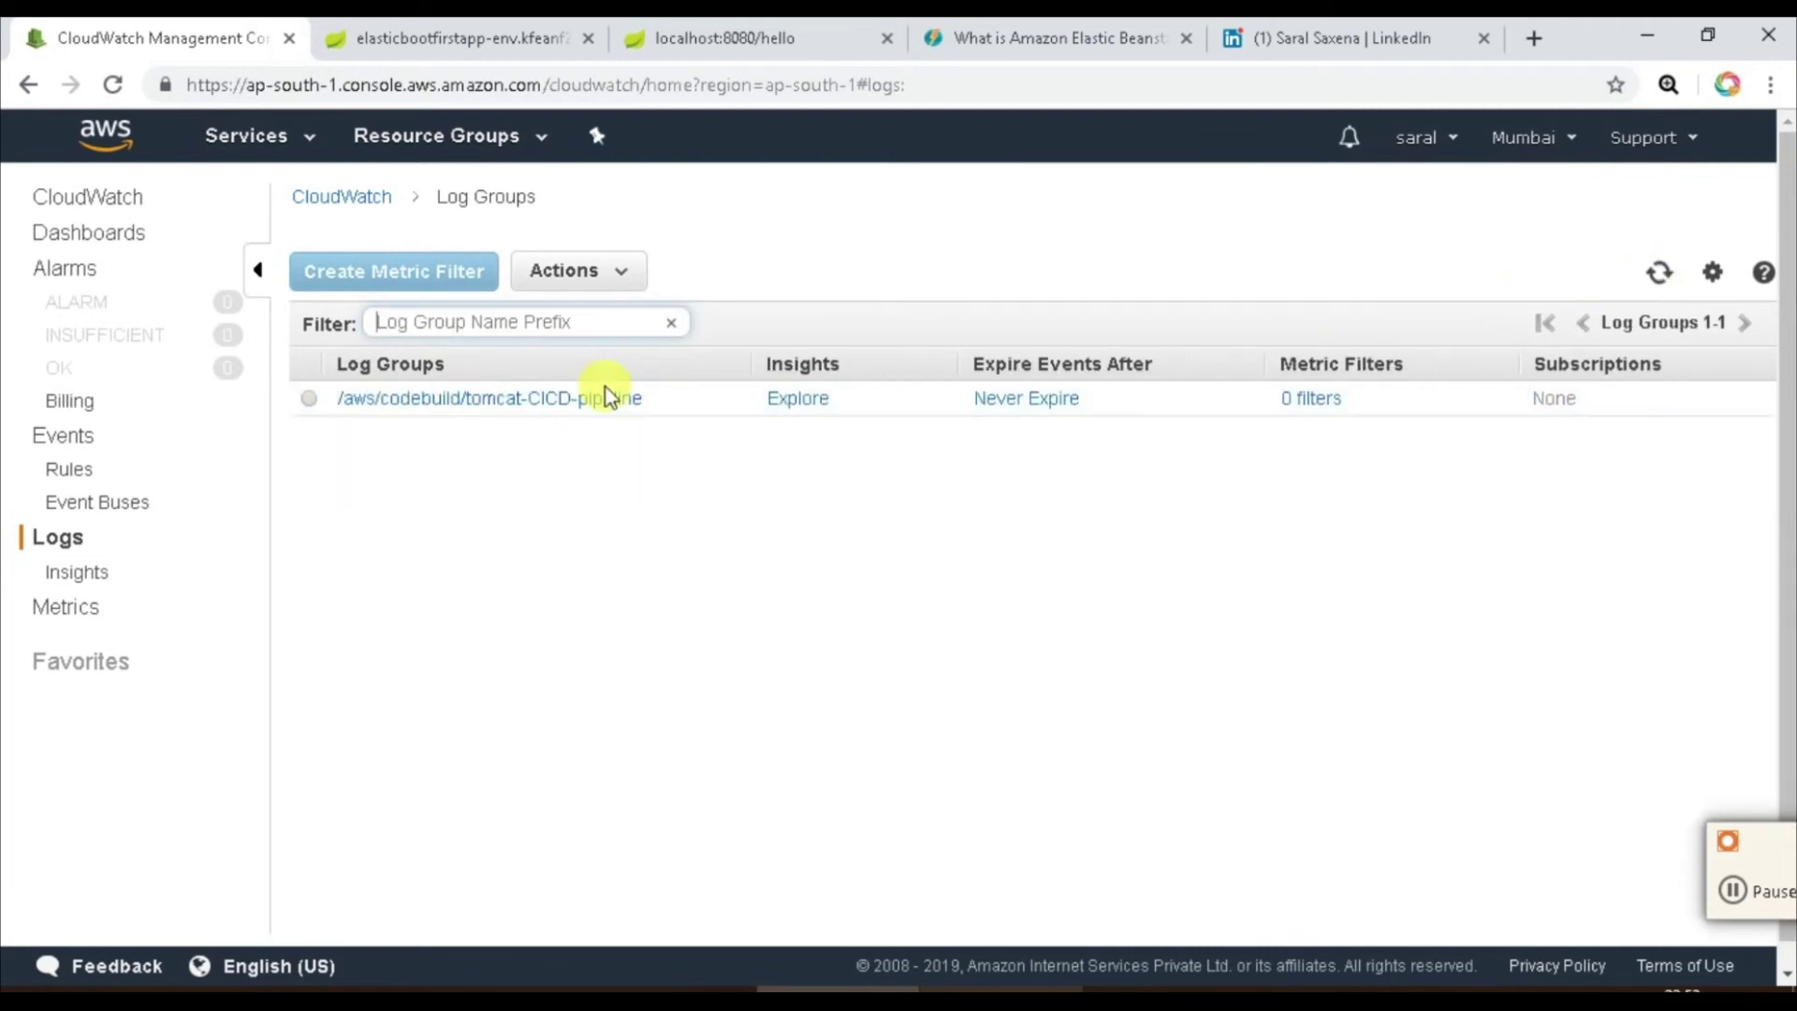
click(581, 402)
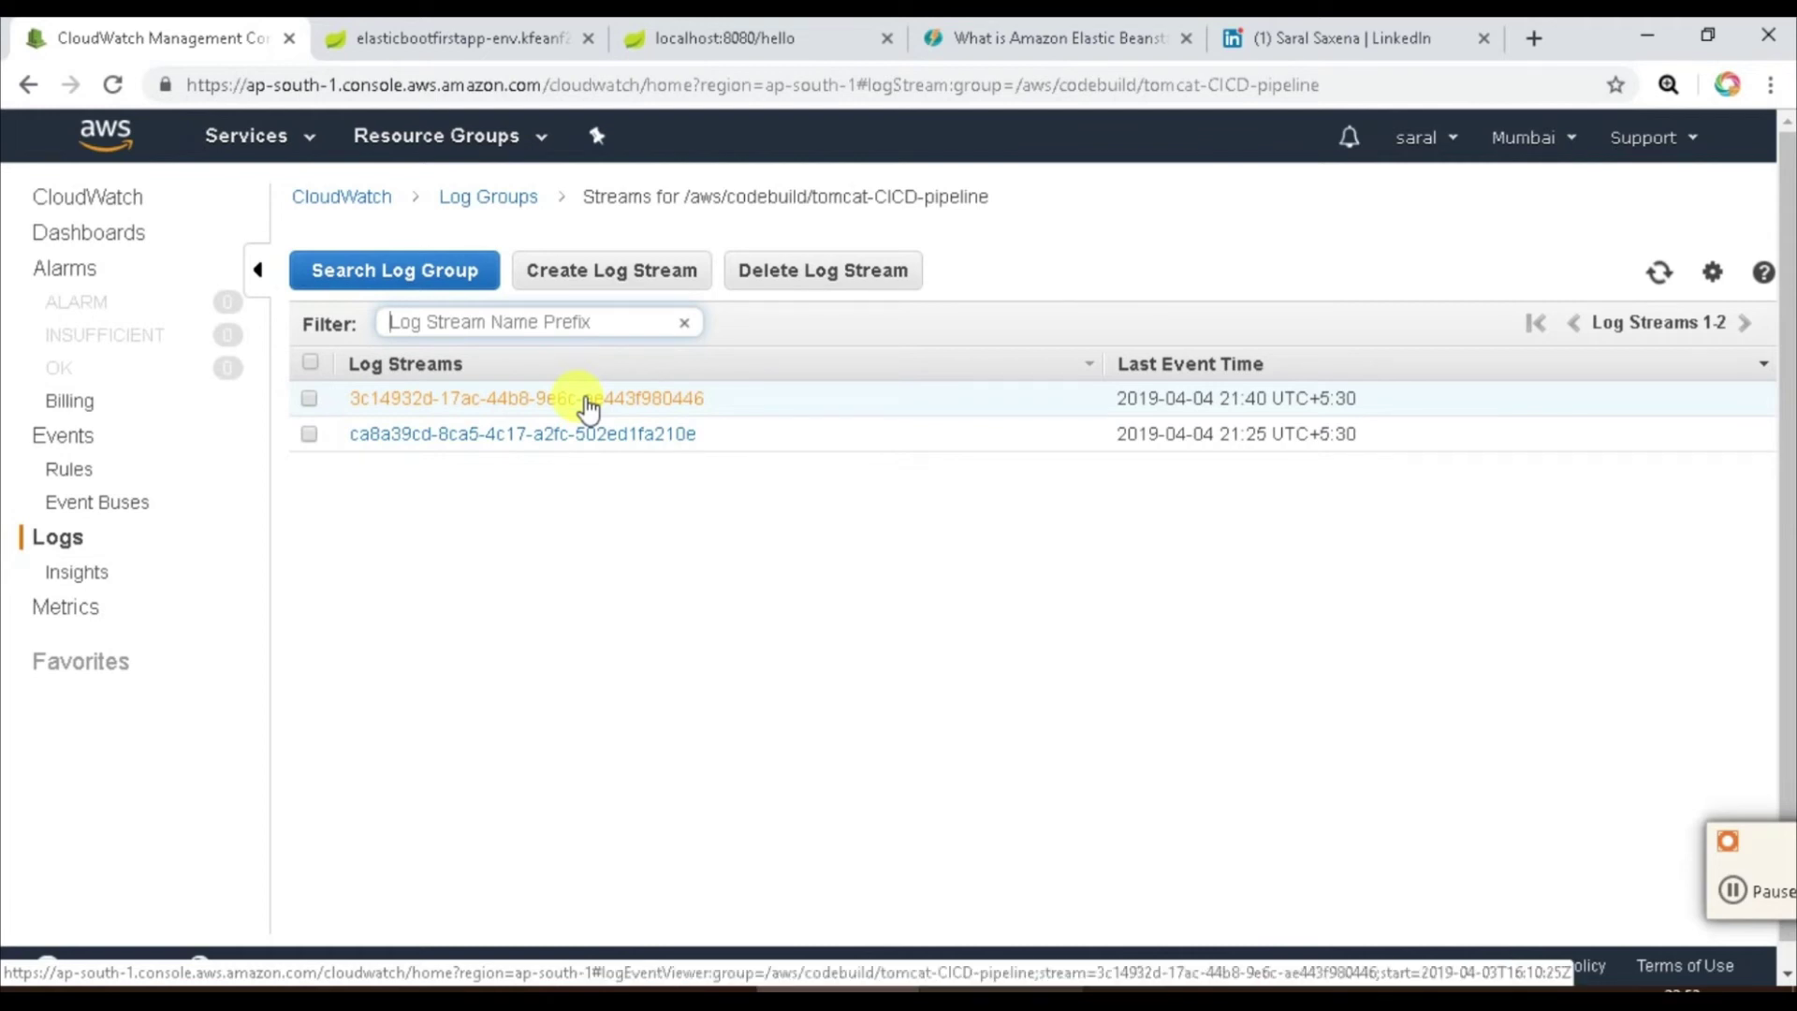
Reload the deployed application's /hello page and return to the CloudWatch log streams.
click(475, 26)
click(112, 86)
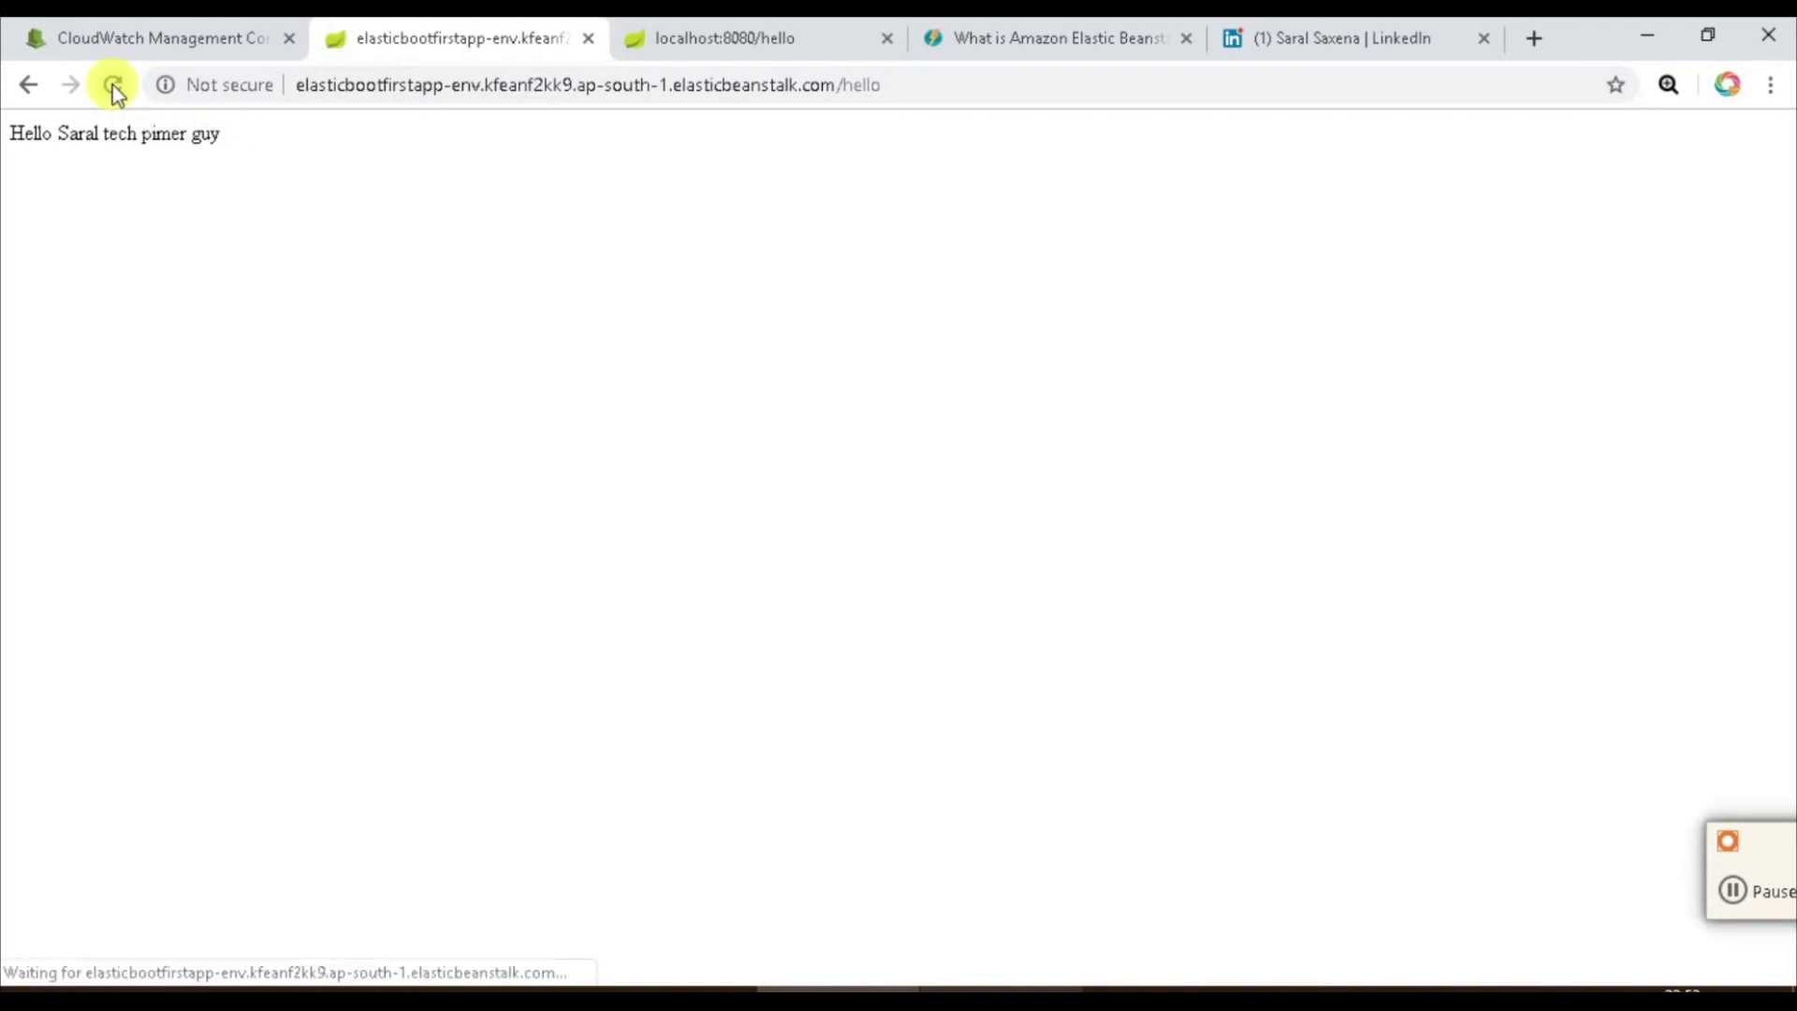
click(178, 32)
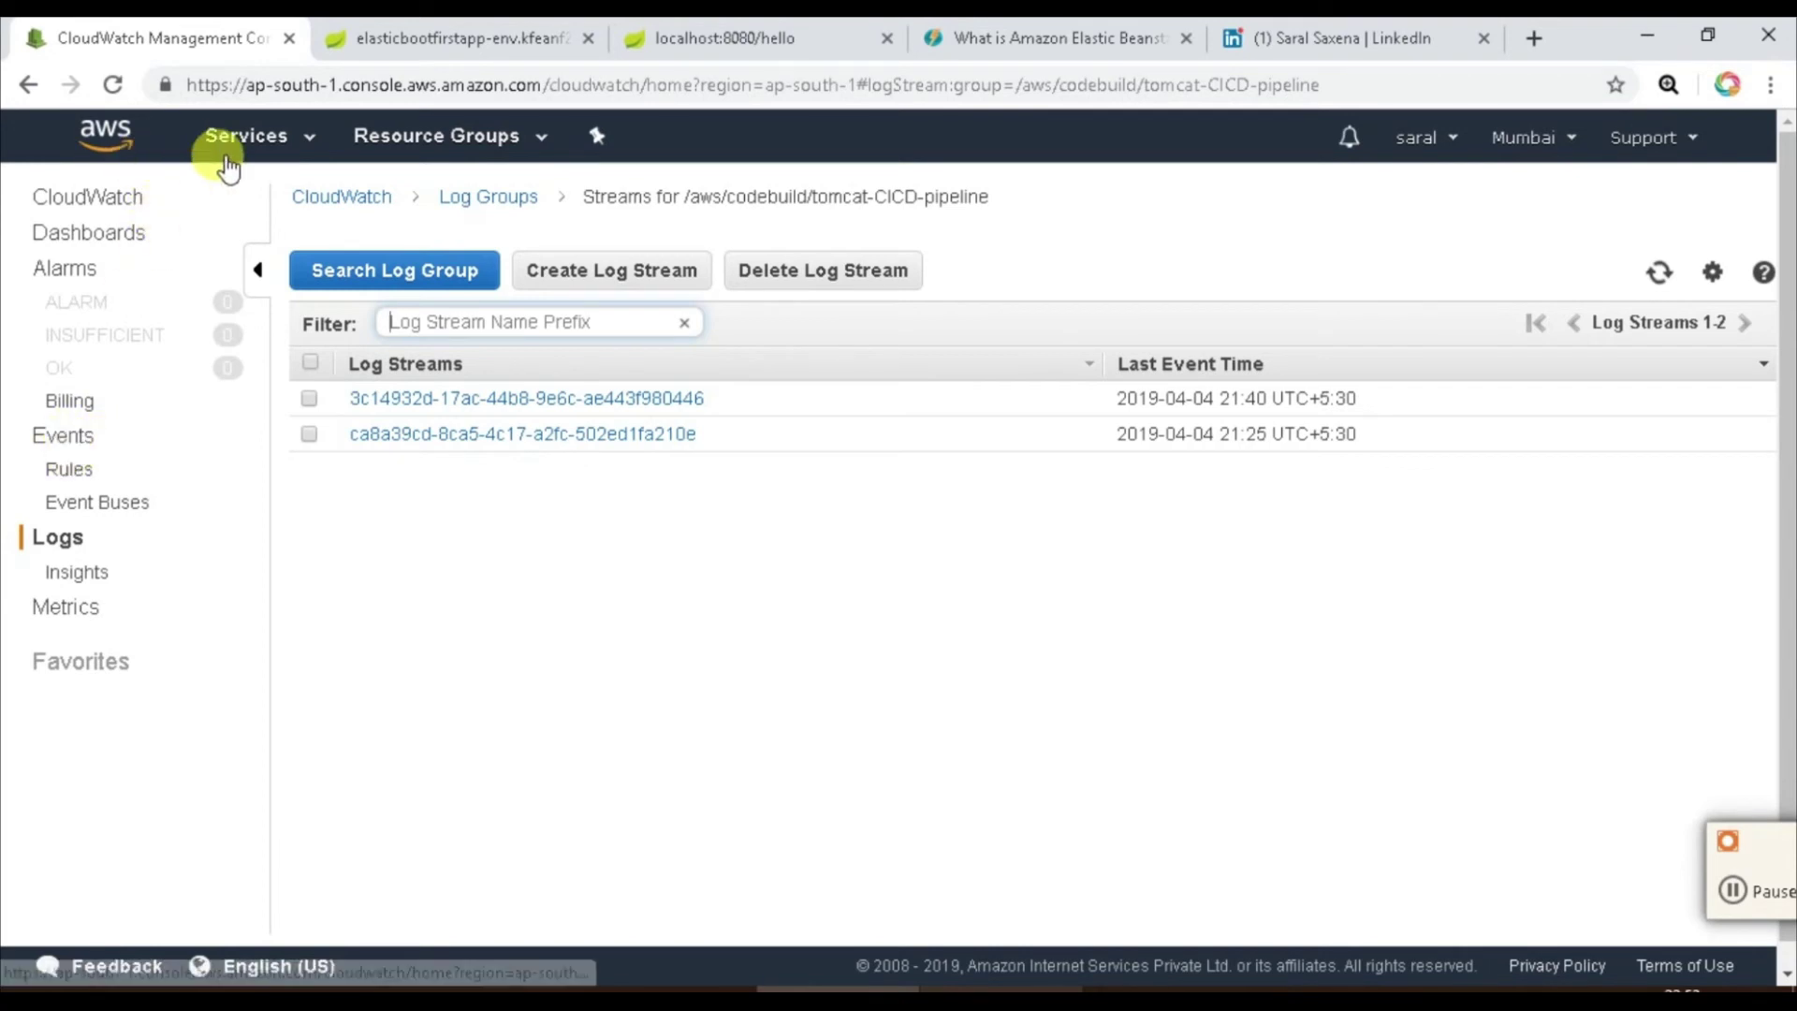
Open the ElasticBootFirstApp-env environment in Elastic Beanstalk and review its recent events and monitoring graphs.
click(225, 157)
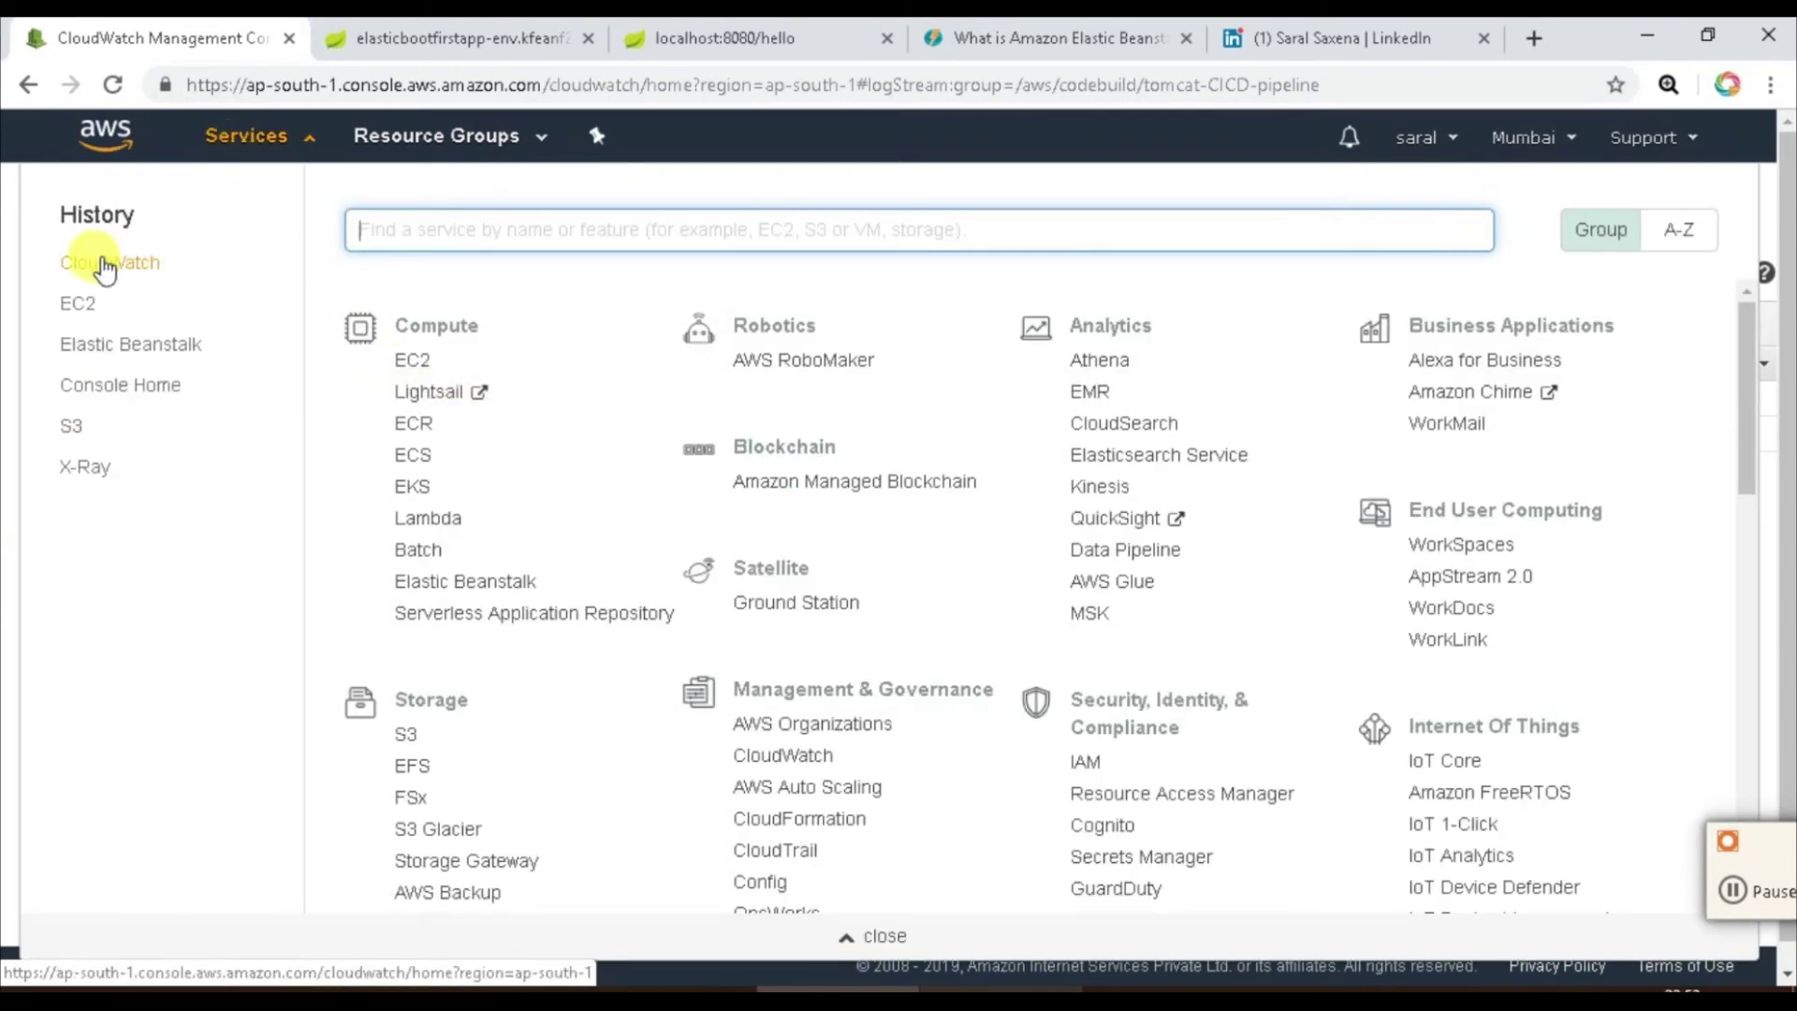
click(117, 346)
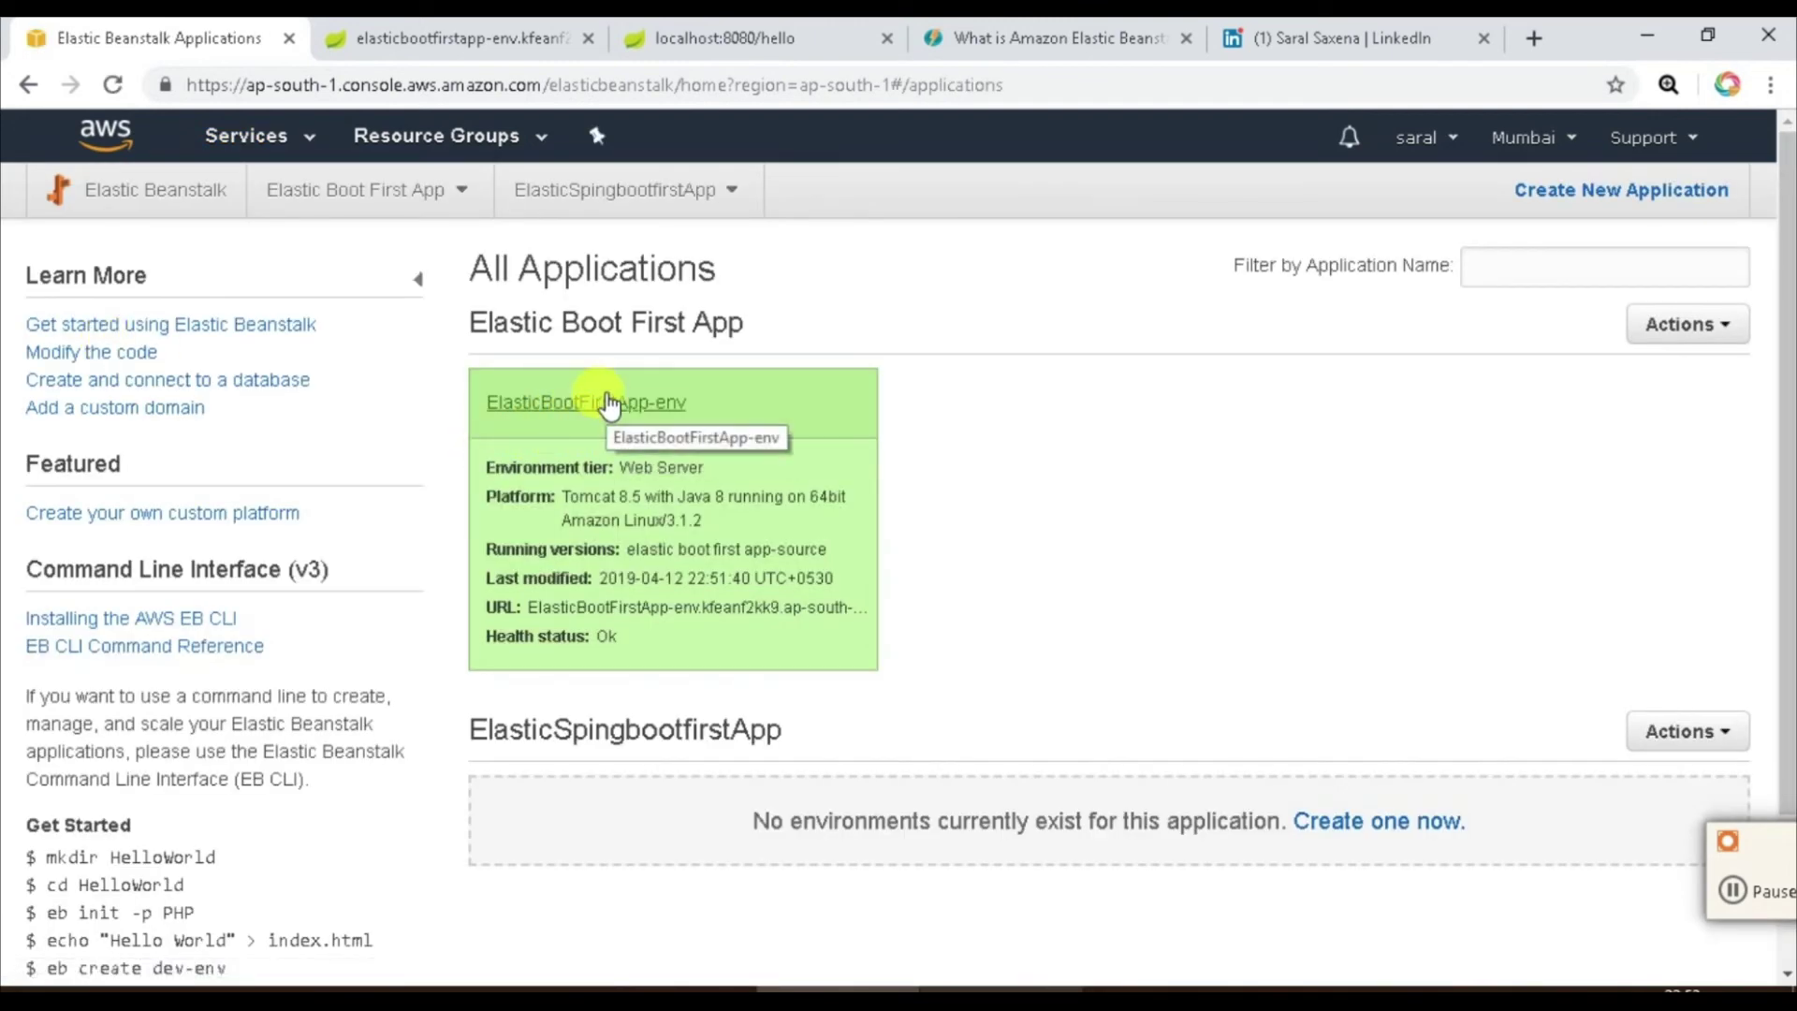
click(593, 401)
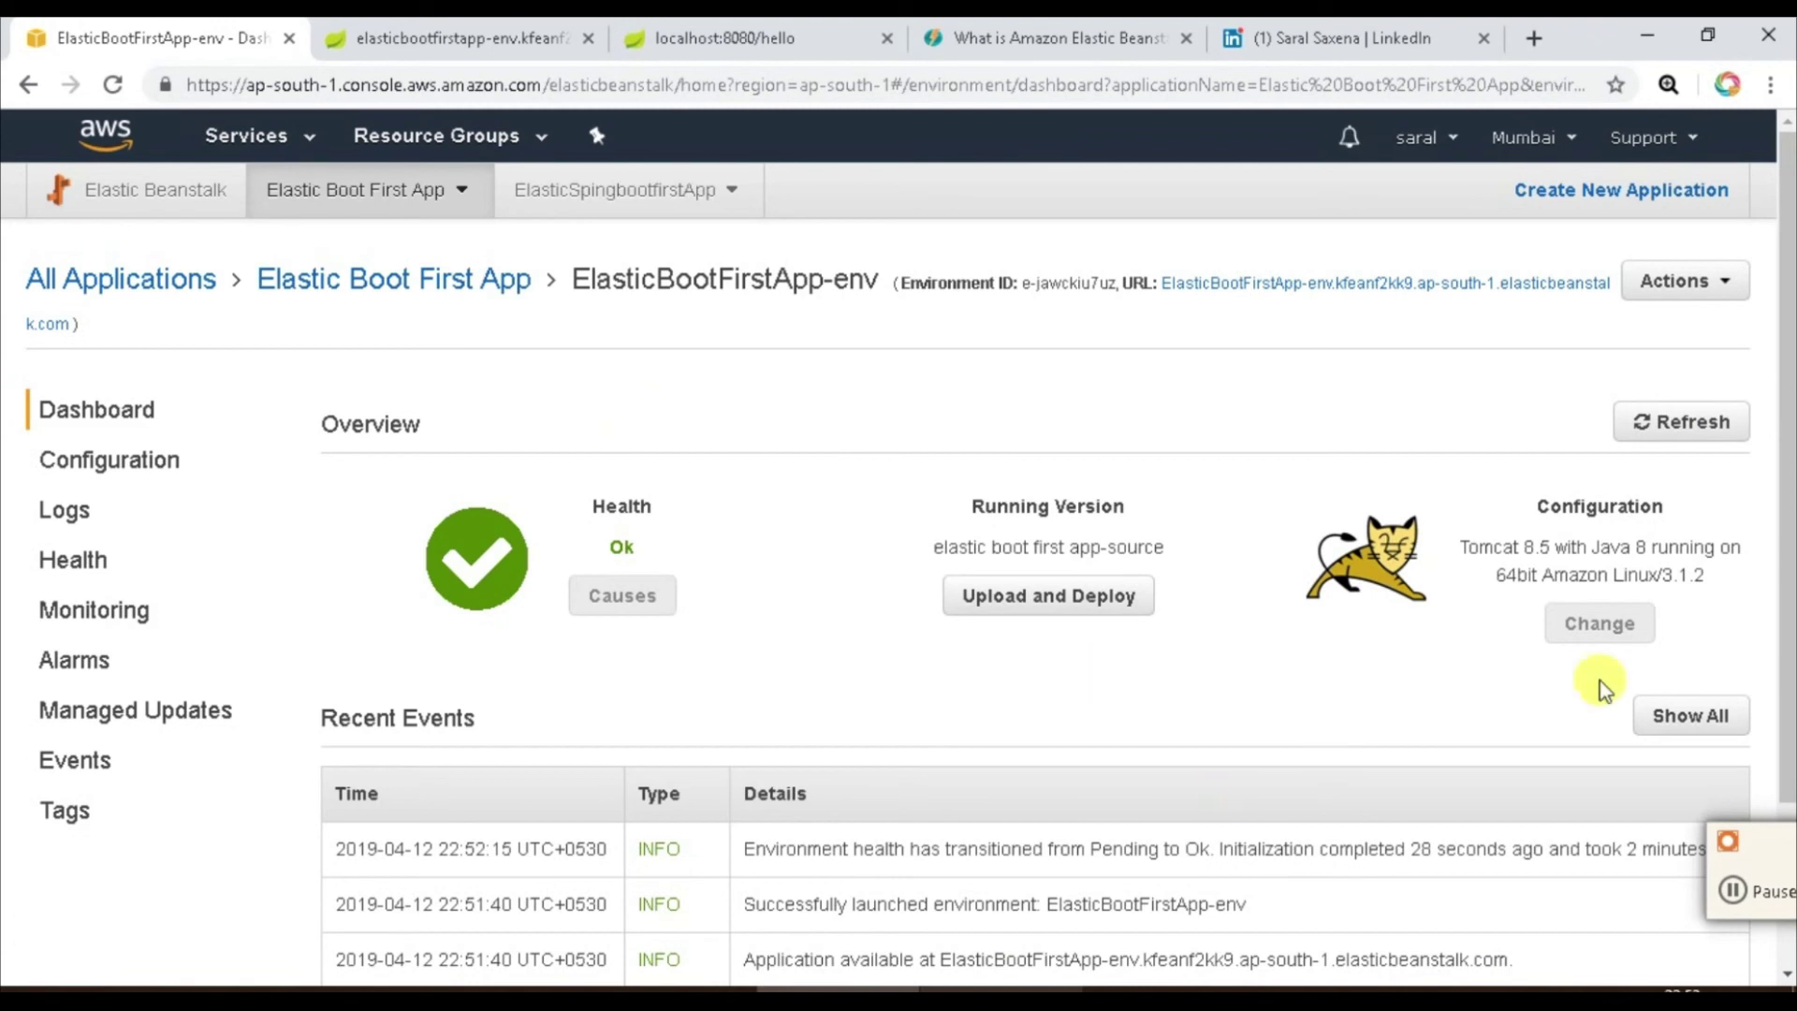
drag(1785, 711, 1785, 889)
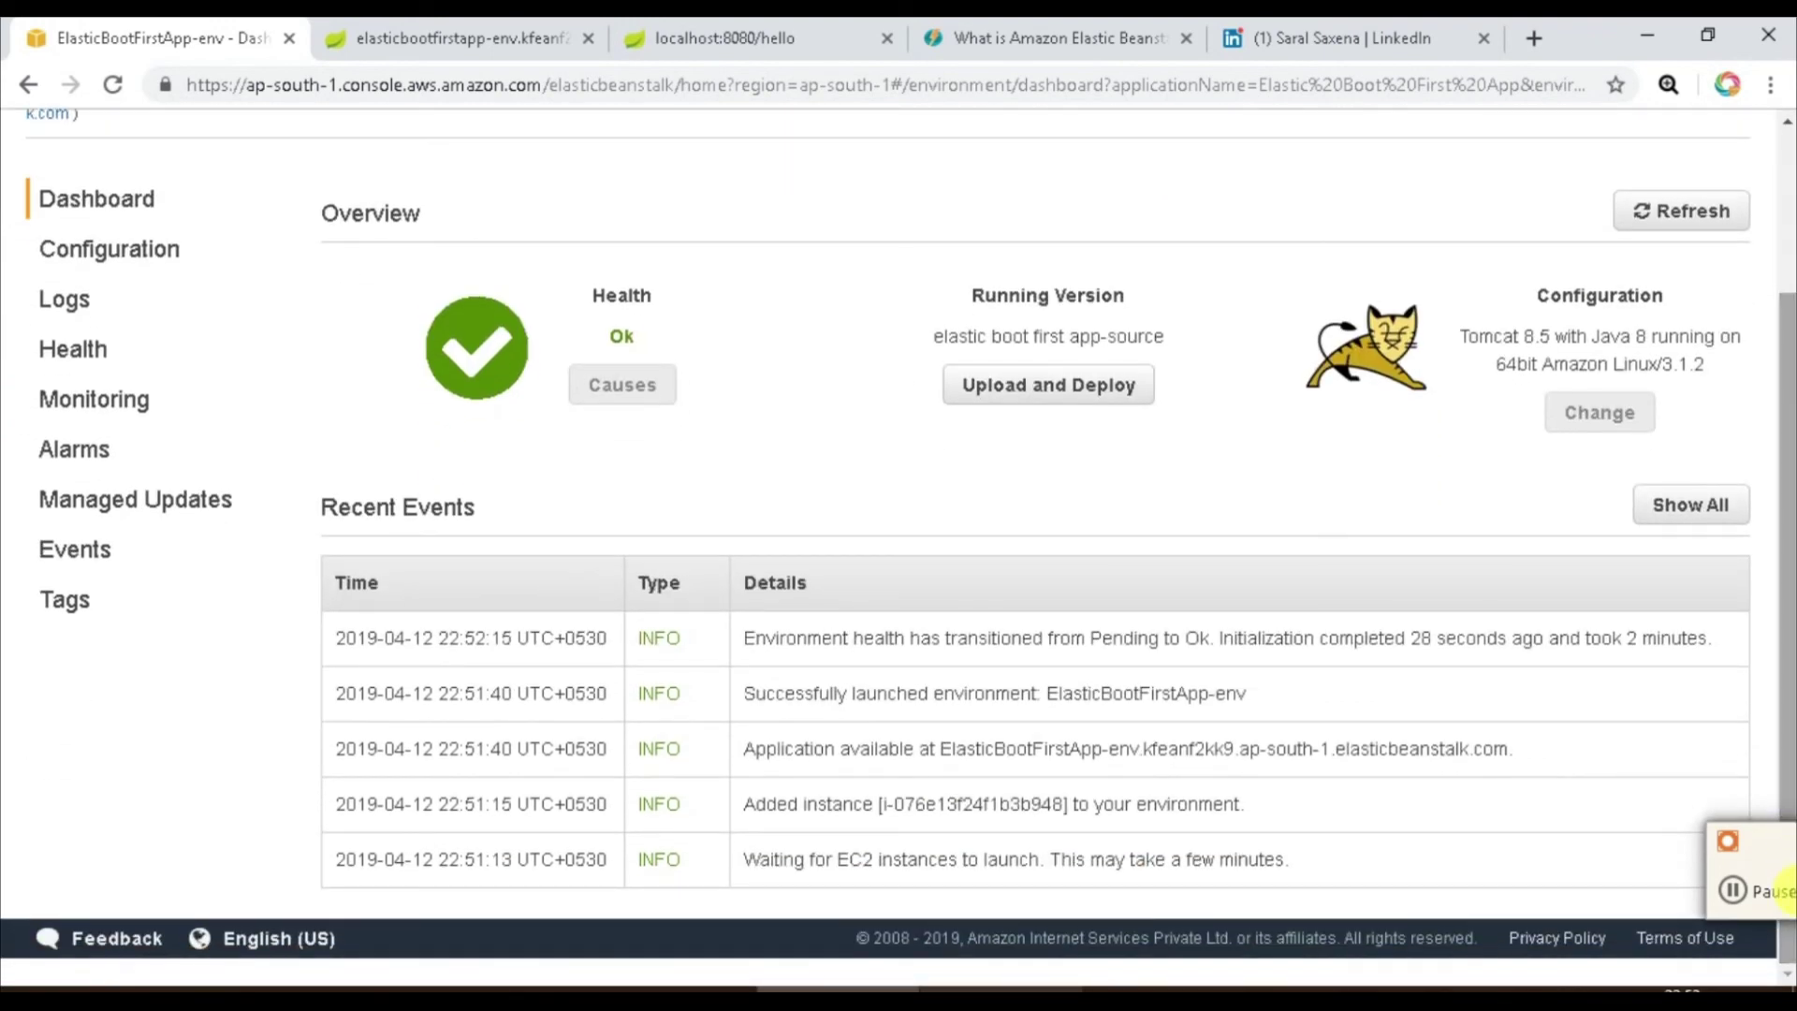
click(103, 401)
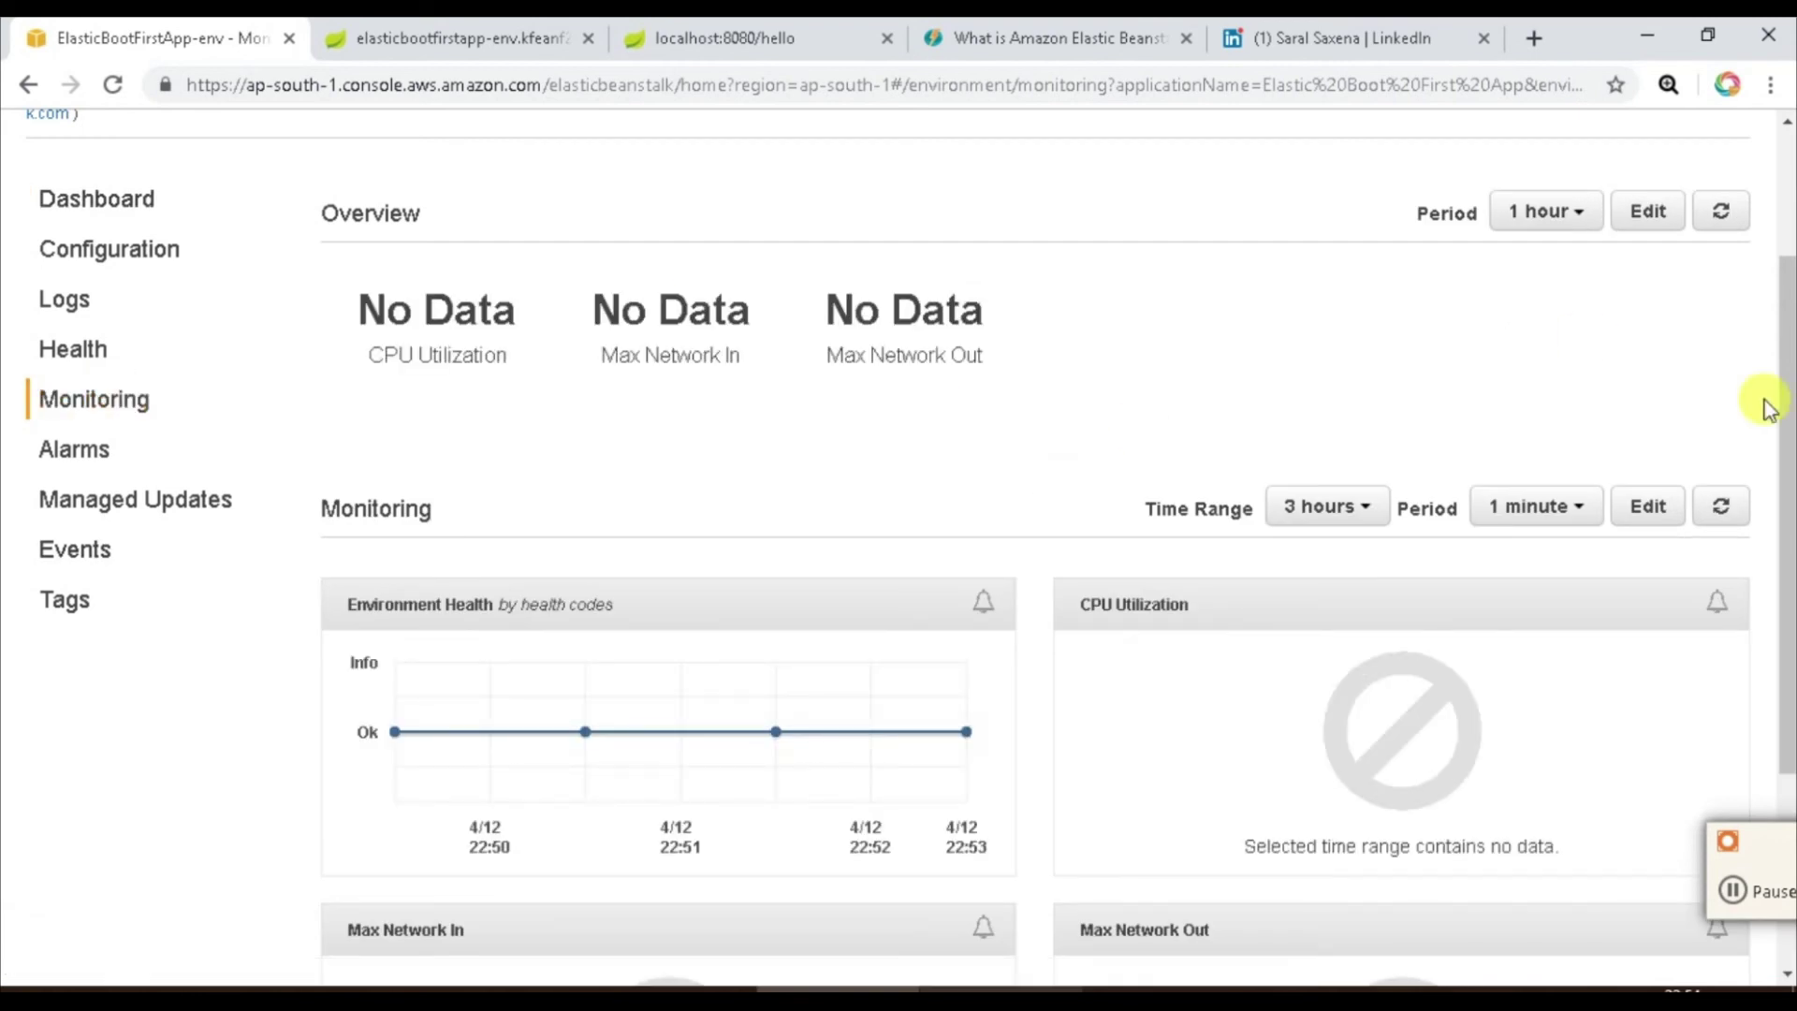
drag(1787, 372, 1788, 585)
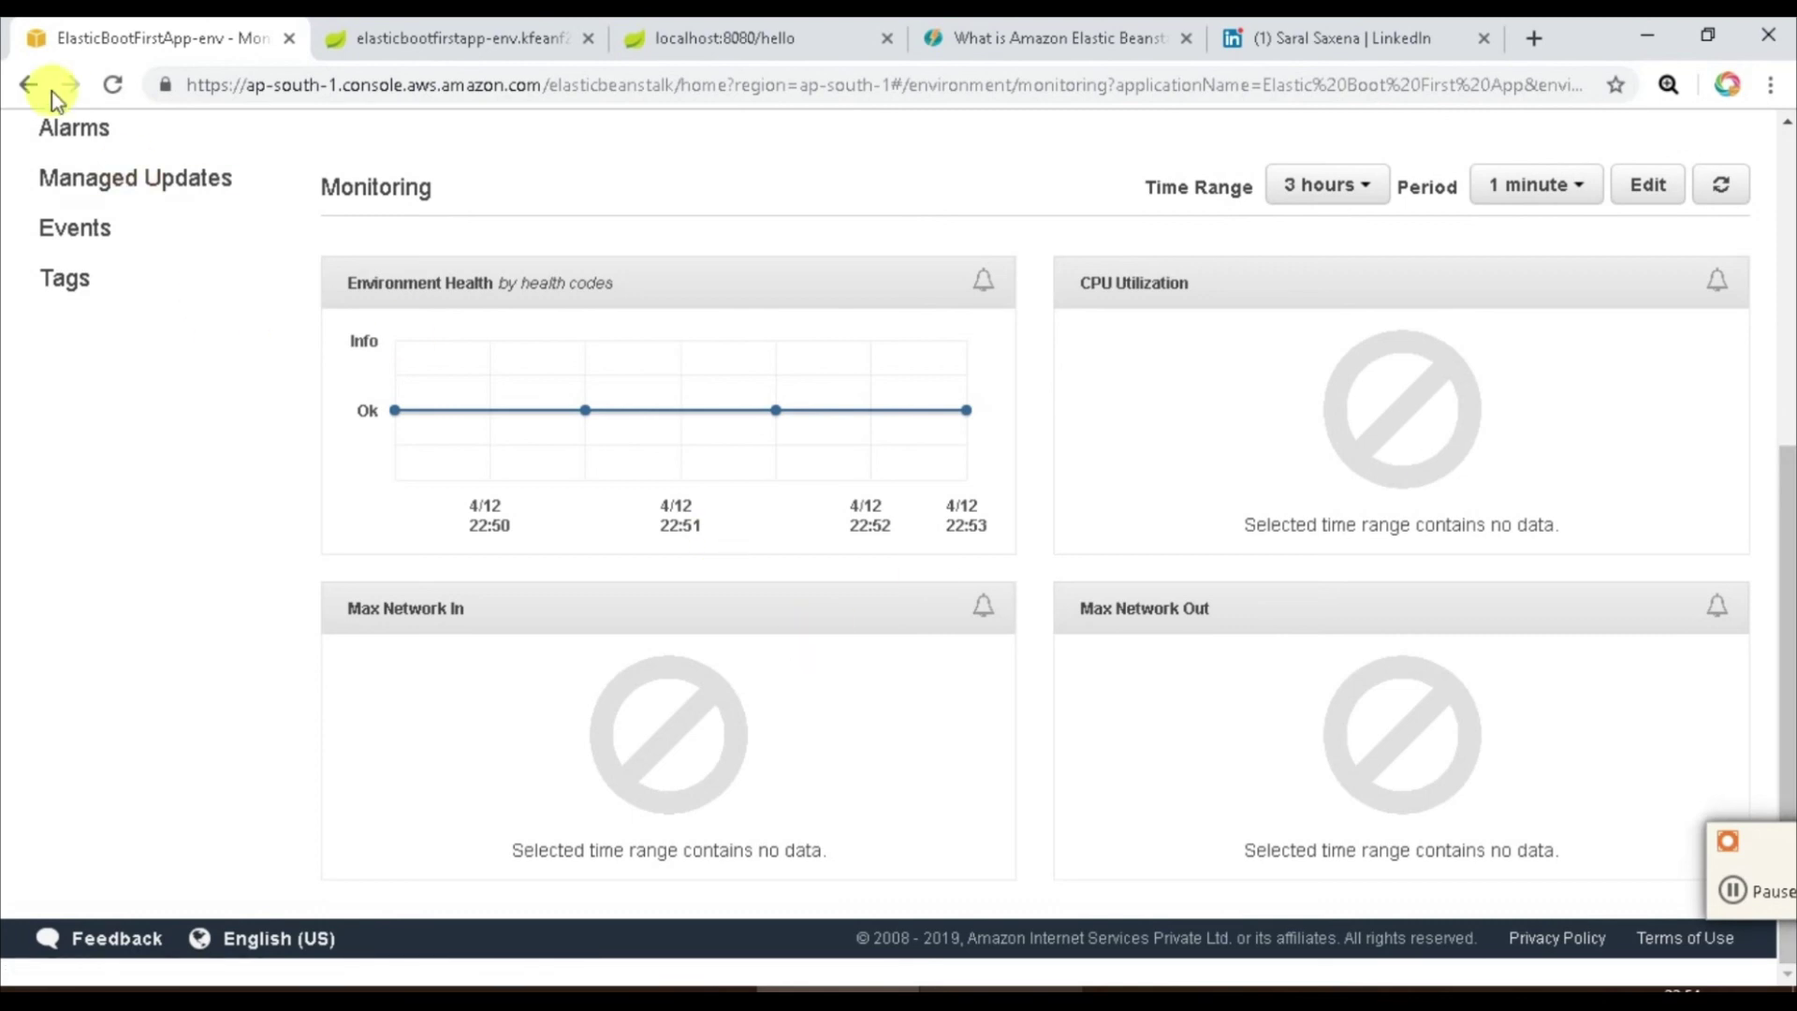
Recheck the deployed environment's /hello endpoint by reloading its page.
click(571, 28)
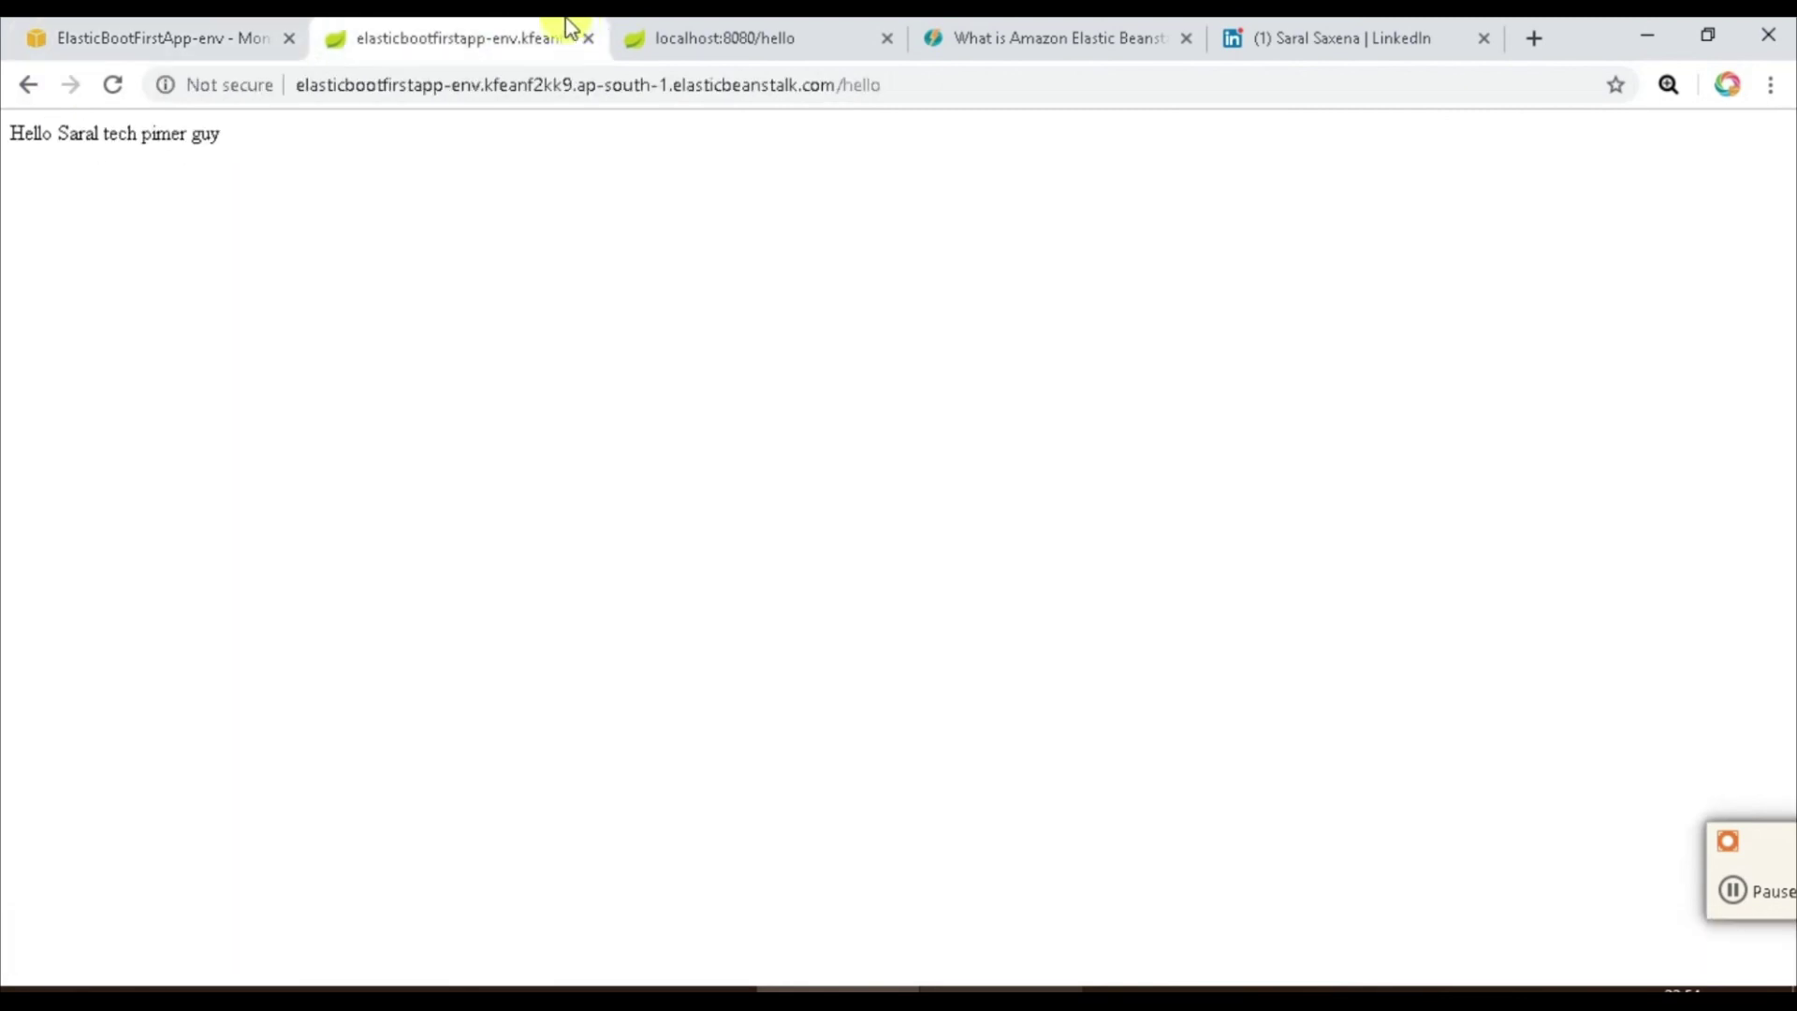
click(110, 93)
View the CloudRanger article explaining Amazon Elastic Beanstalk and the author's LinkedIn profile page.
click(1028, 26)
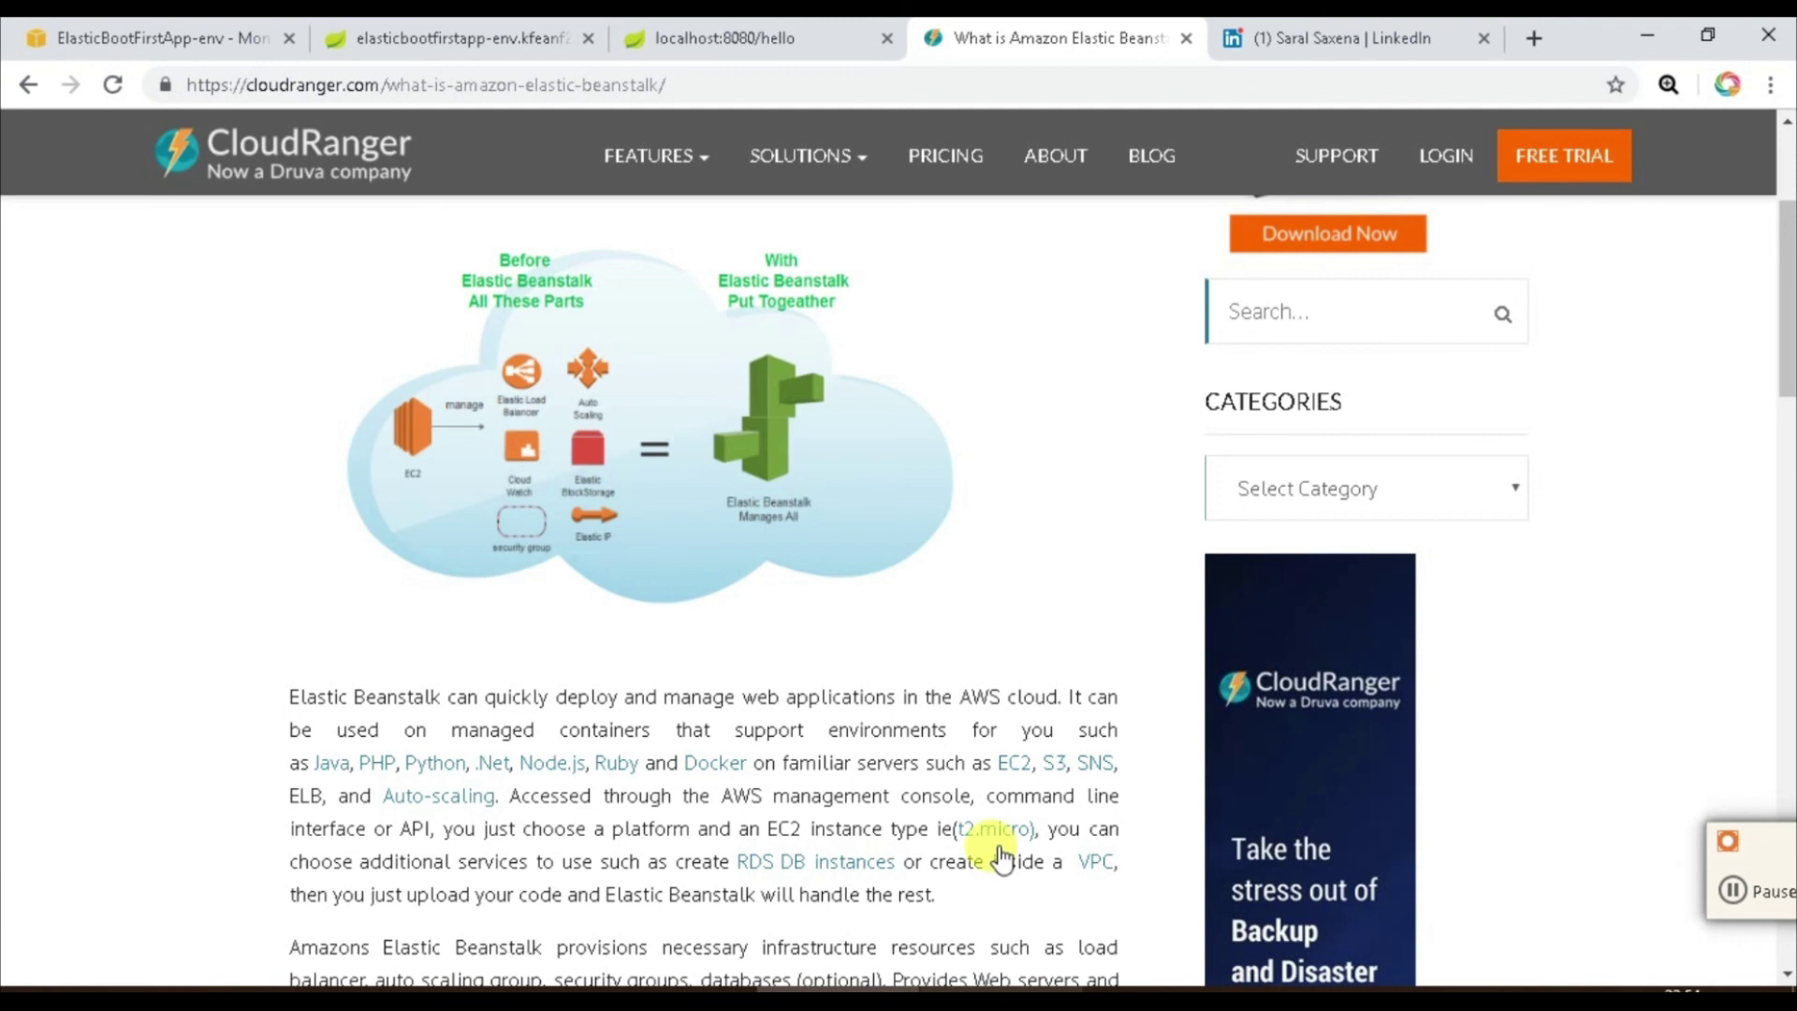
click(1327, 28)
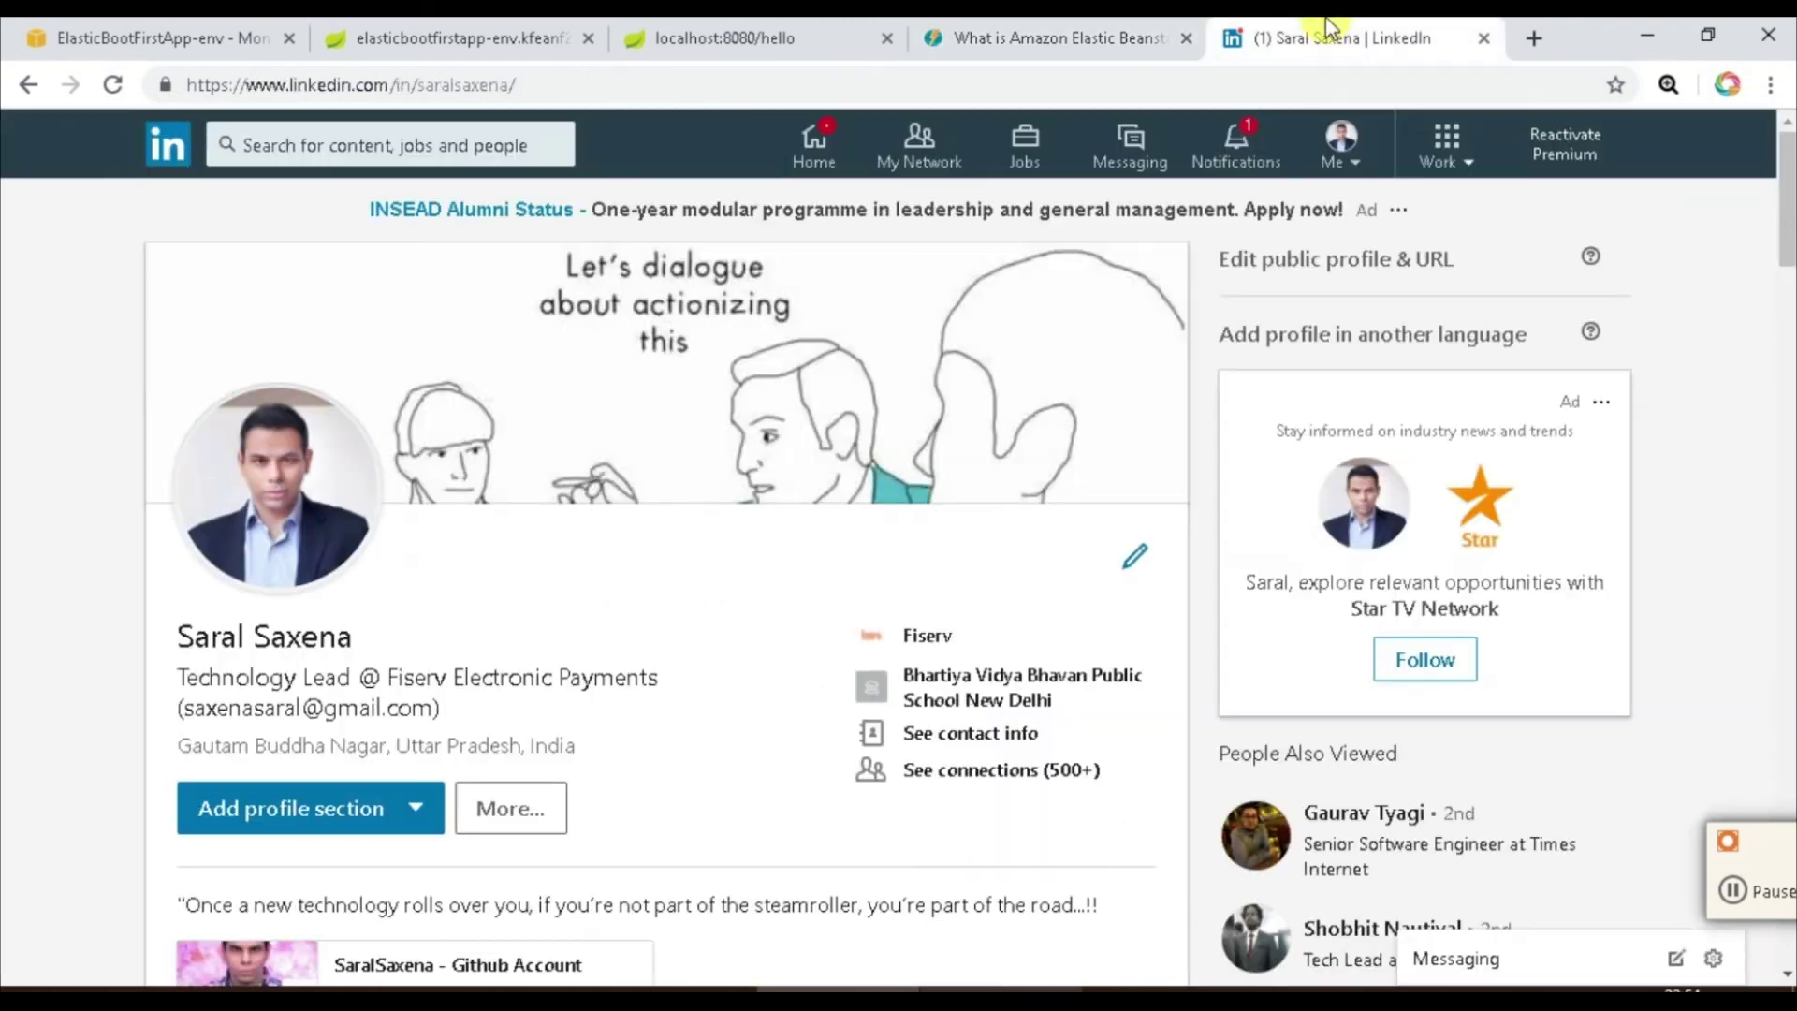